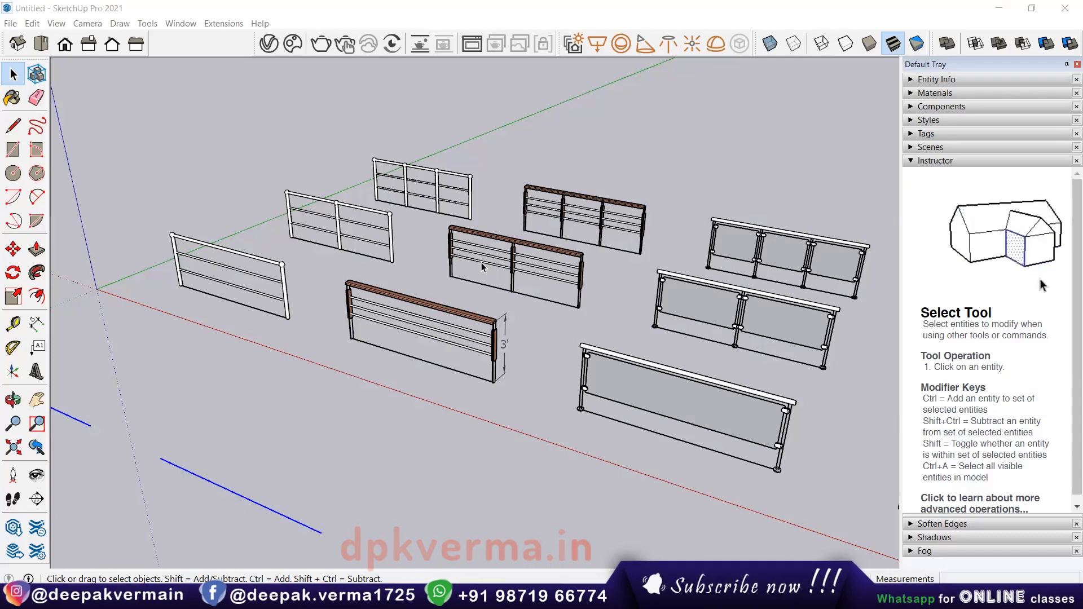
Orbit and zoom around the railing samples and staircase railings to review them.
scroll(393, 232, "up", 2)
scroll(394, 232, "up", 1)
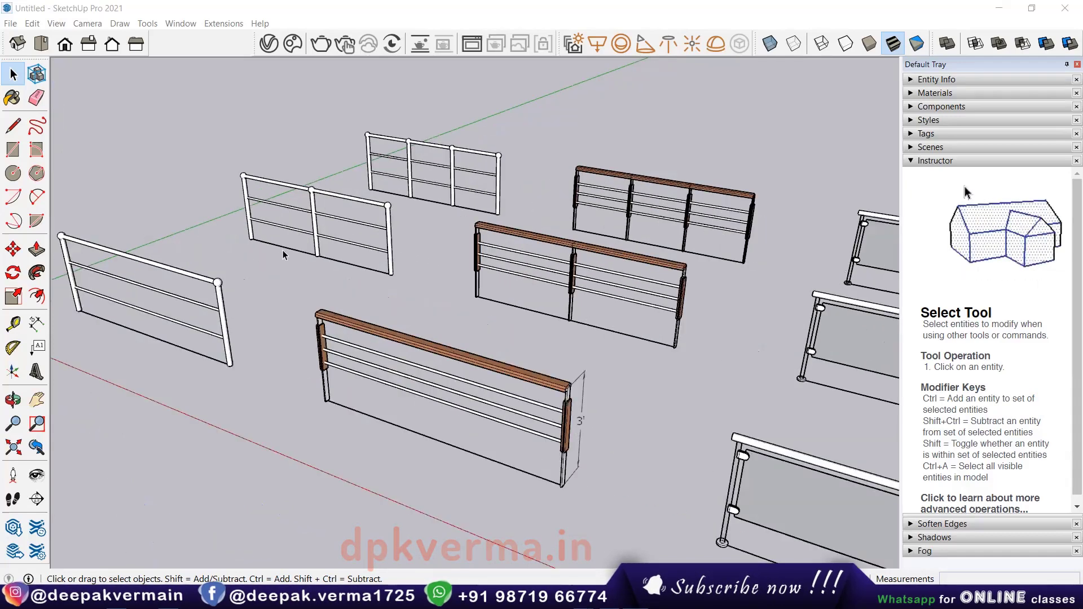
scroll(569, 334, "down", 1)
mouse_move(569, 334)
middle_mouse_down()
mouse_move(299, 269)
mouse_move(370, 280)
middle_mouse_up()
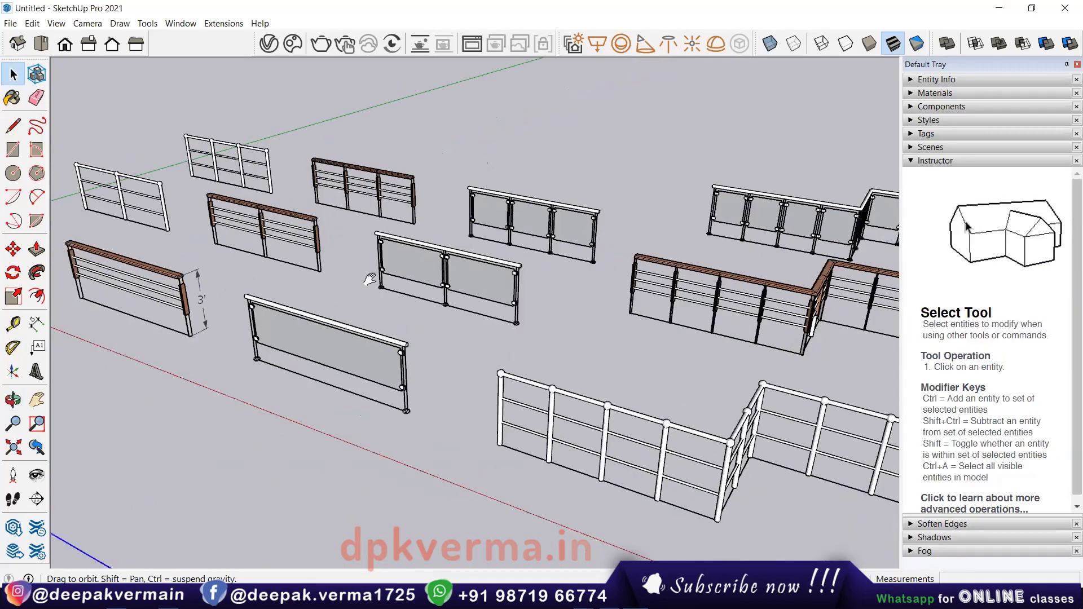
mouse_move(545, 310)
middle_mouse_down()
mouse_move(512, 365)
mouse_move(519, 281)
middle_mouse_up()
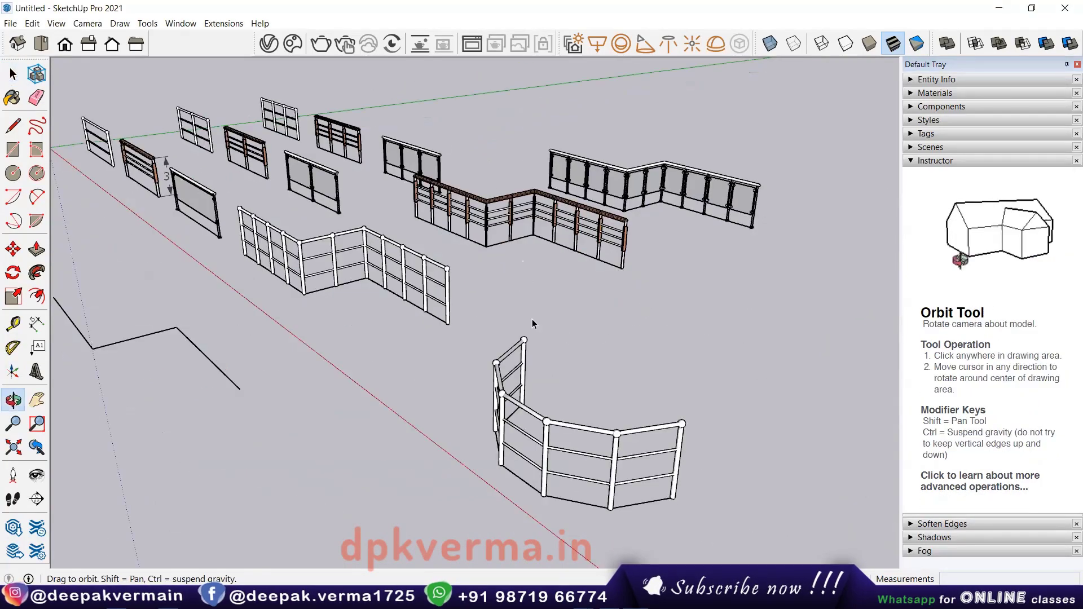
middle_click_drag(534, 323, 514, 306)
middle_click_drag(583, 415, 364, 288)
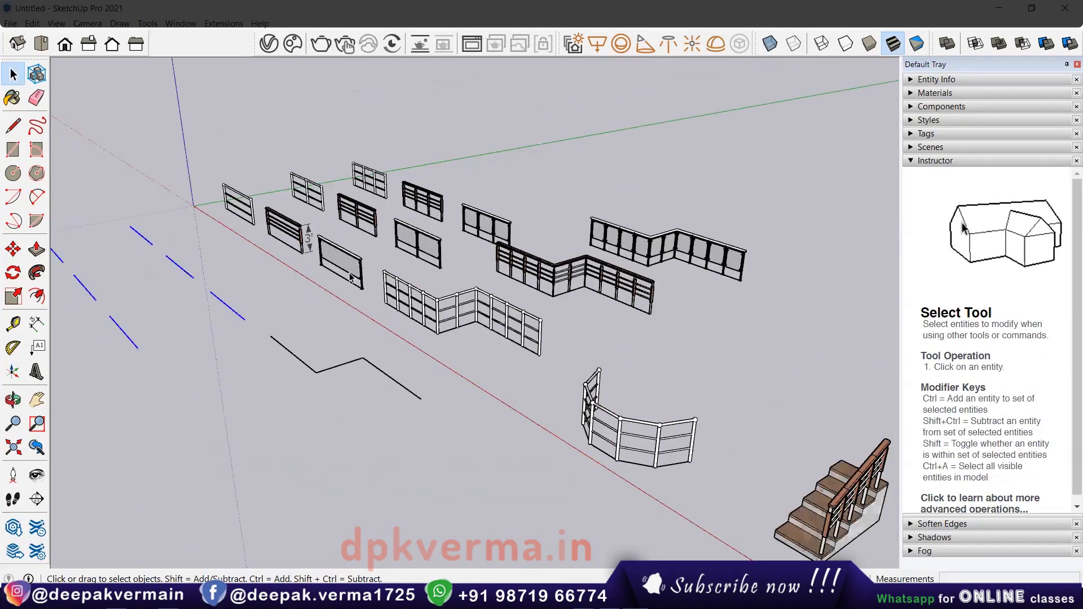
scroll(364, 287, "up", 2)
scroll(402, 331, "up", 2)
scroll(398, 329, "up", 2)
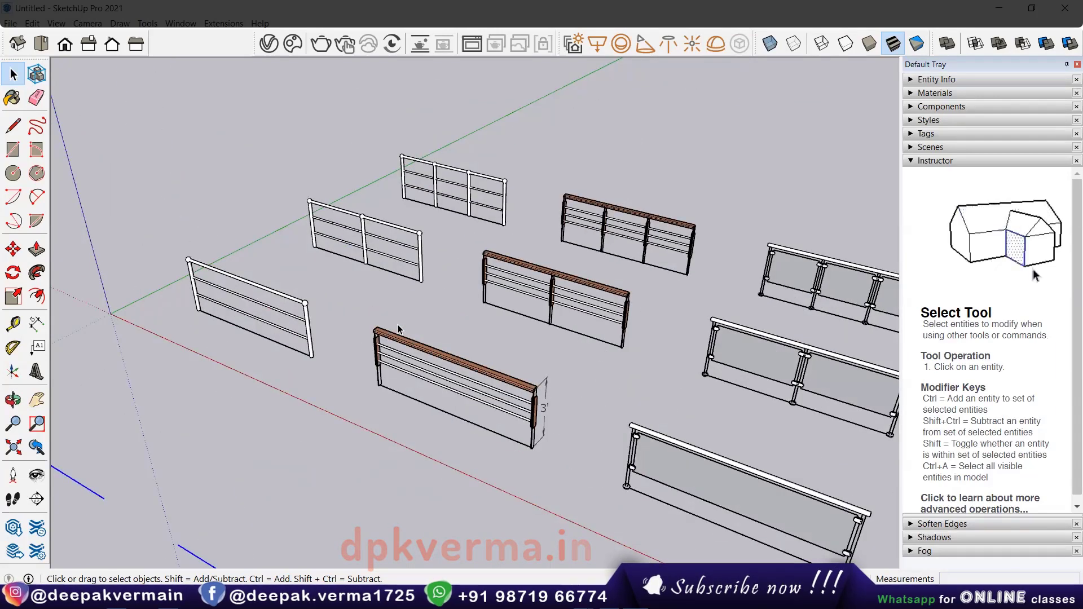
scroll(356, 305, "up", 2)
scroll(348, 296, "up", 2)
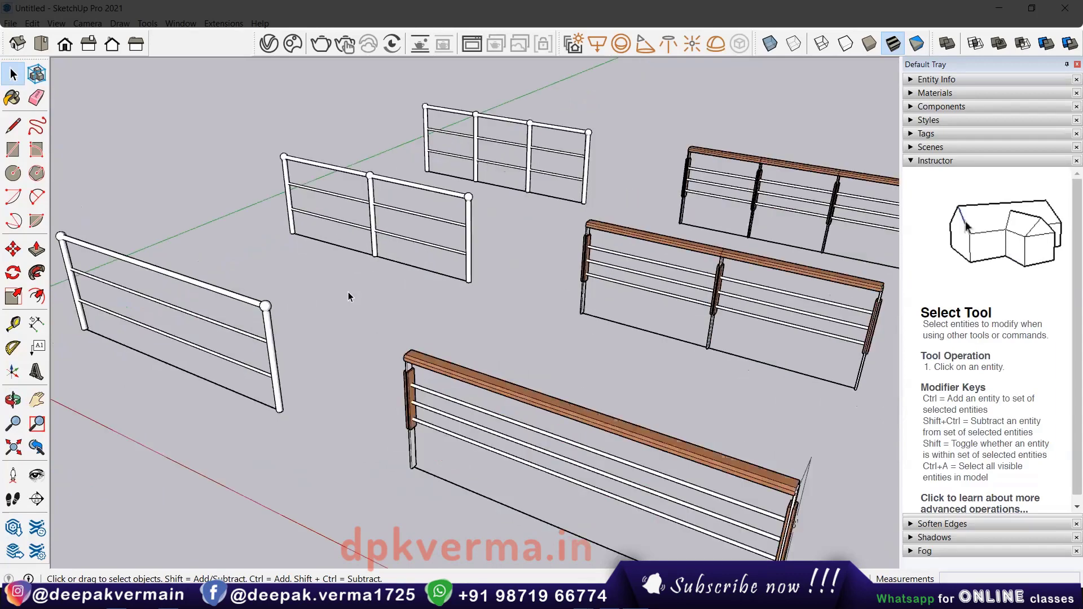
mouse_move(354, 308)
middle_mouse_down()
mouse_move(465, 346)
mouse_move(378, 349)
mouse_move(434, 305)
mouse_move(416, 280)
middle_mouse_up()
scroll(387, 321, "up", 2)
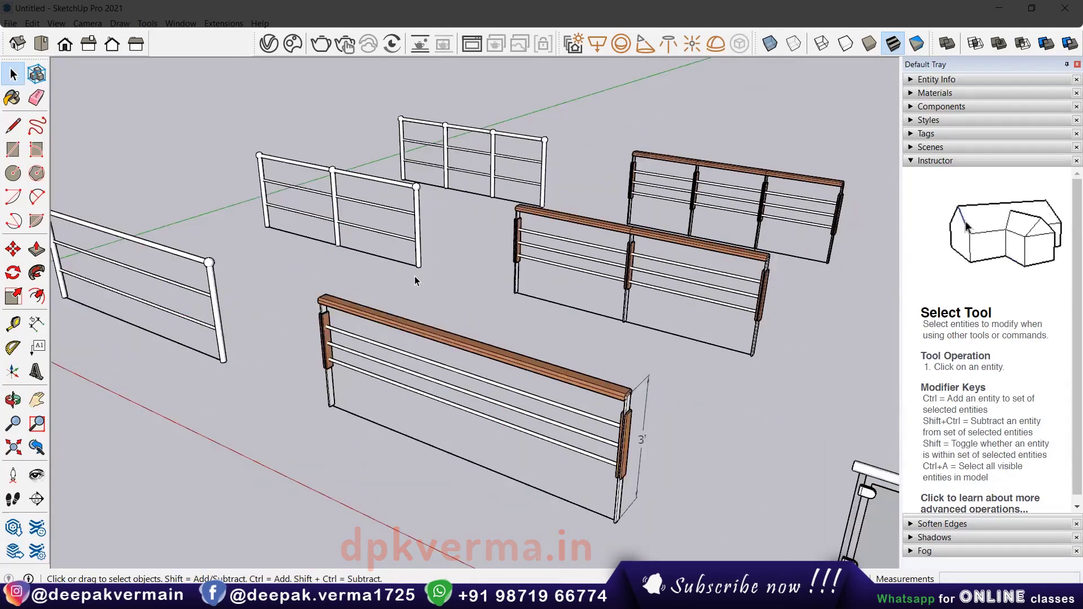
Search the Extension Warehouse for 'maj ralg' and view the MAJ Rail extension page.
left_click(187, 25)
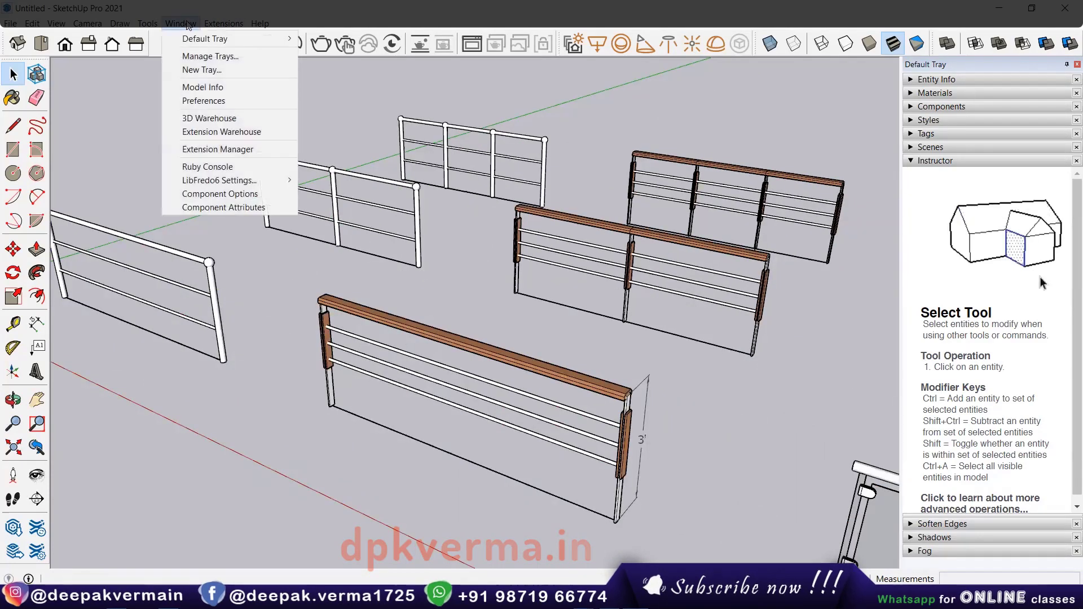
left_click(220, 132)
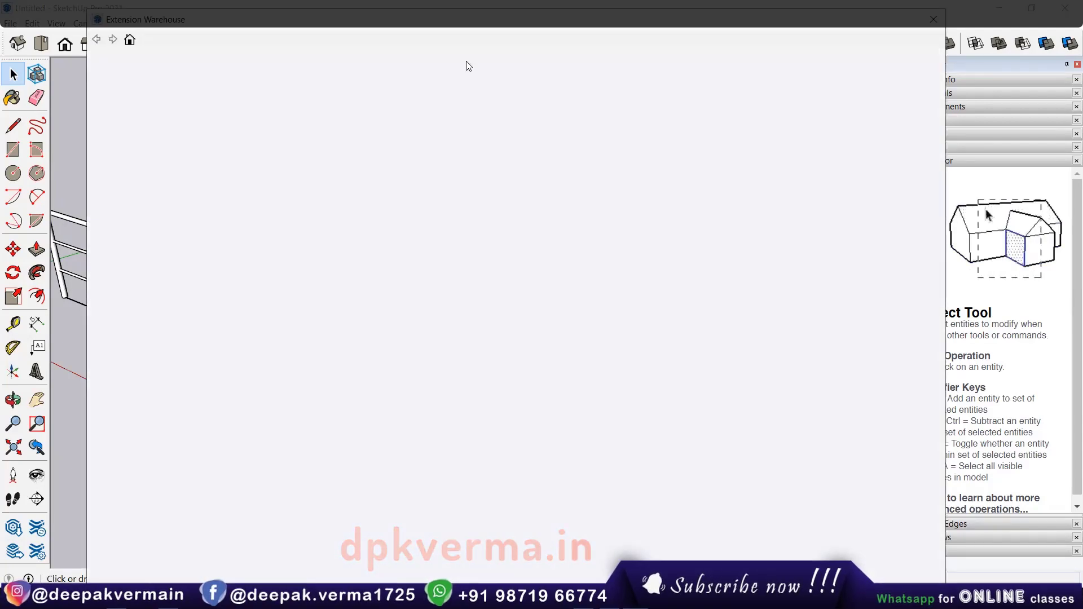
type("maj ")
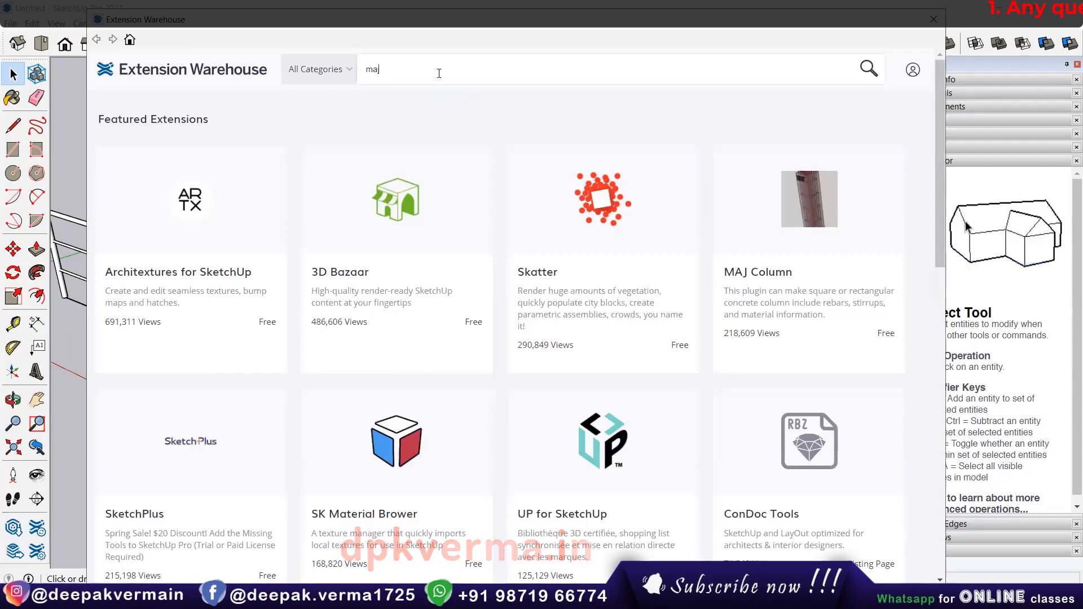
type("ralg")
key("Return")
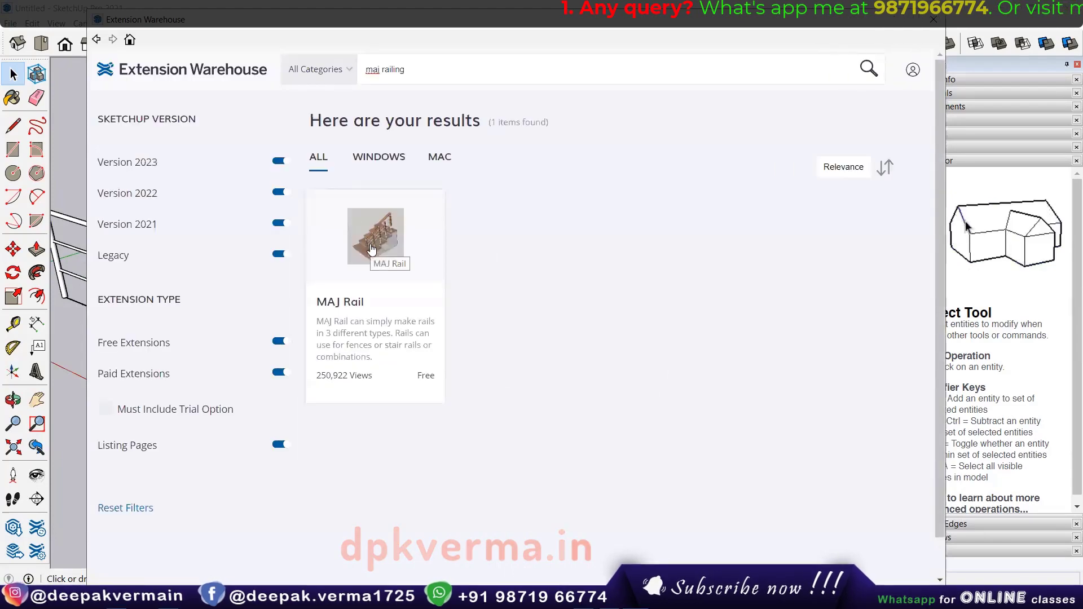
left_click(383, 231)
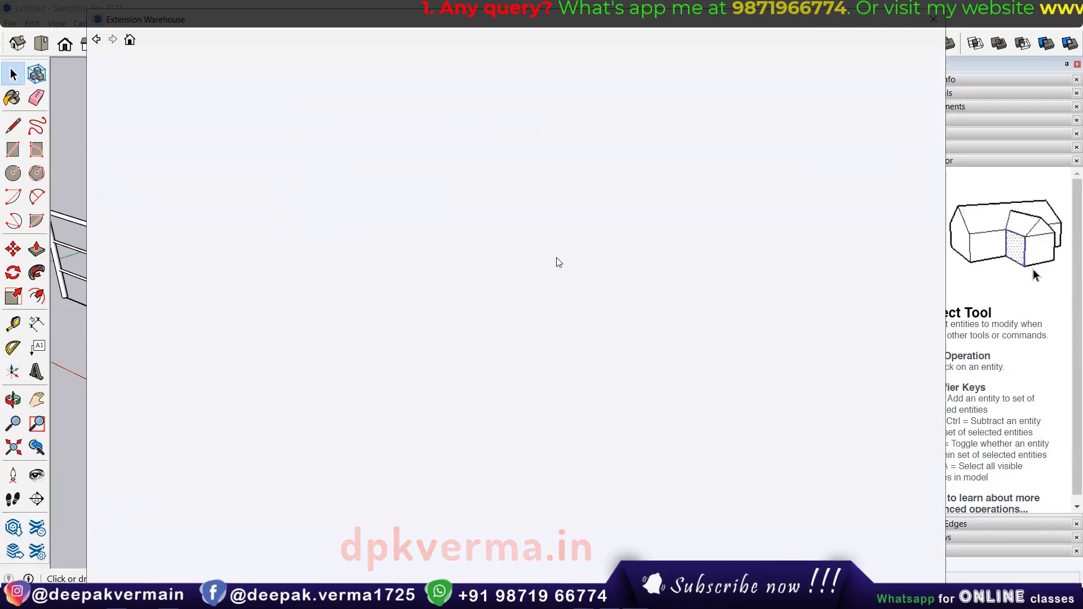
scroll(536, 390, "down", 2)
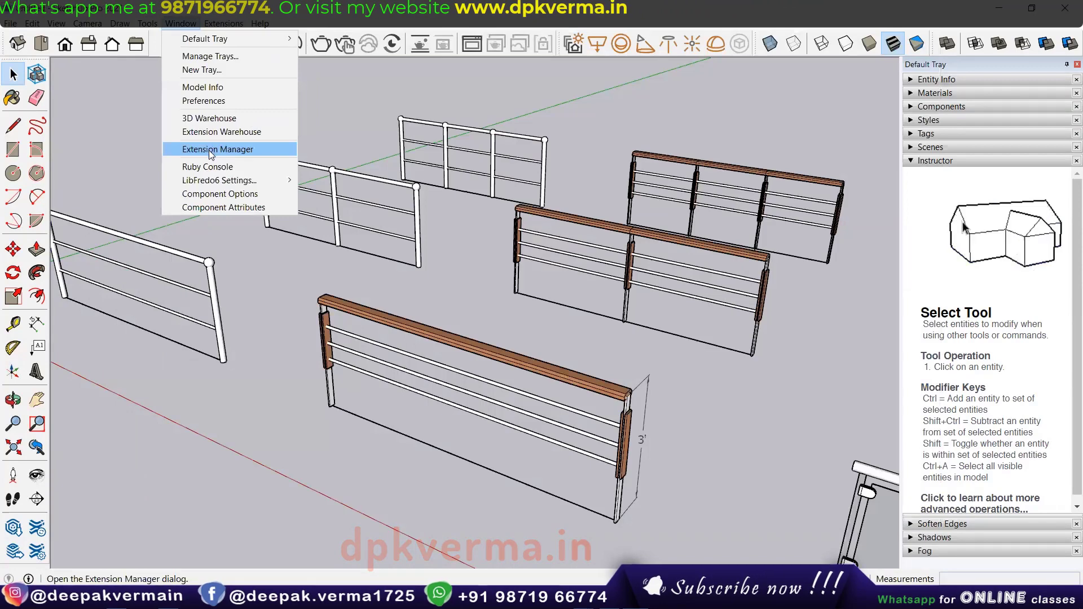
Confirm in the Extension Manager that MAJ Rail is listed as enabled, then close it.
left_click(210, 149)
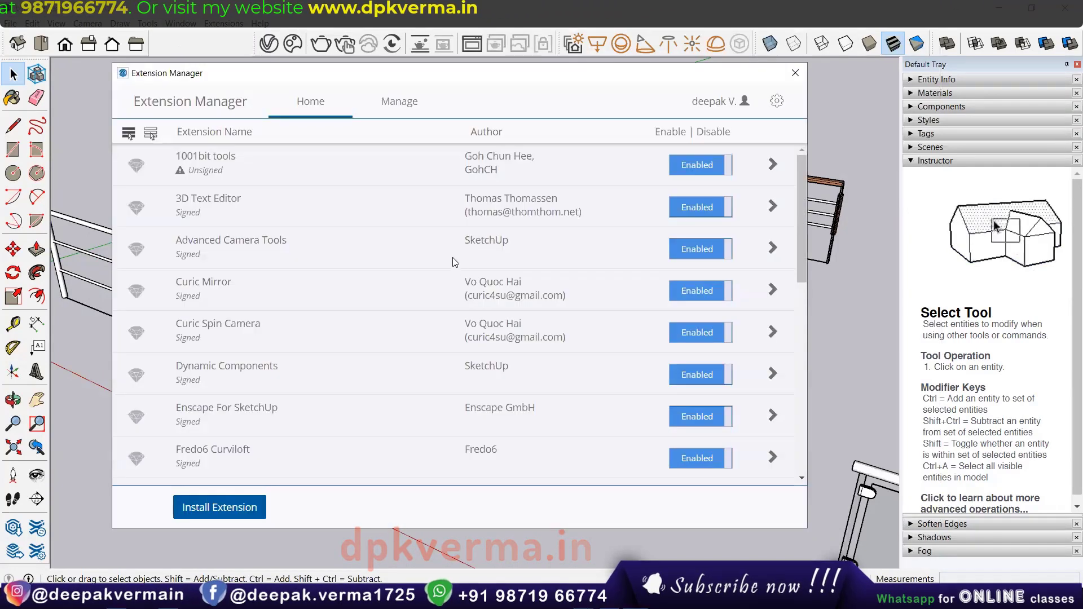
scroll(453, 257, "down", 5)
scroll(485, 328, "down", 5)
scroll(485, 350, "up", 8)
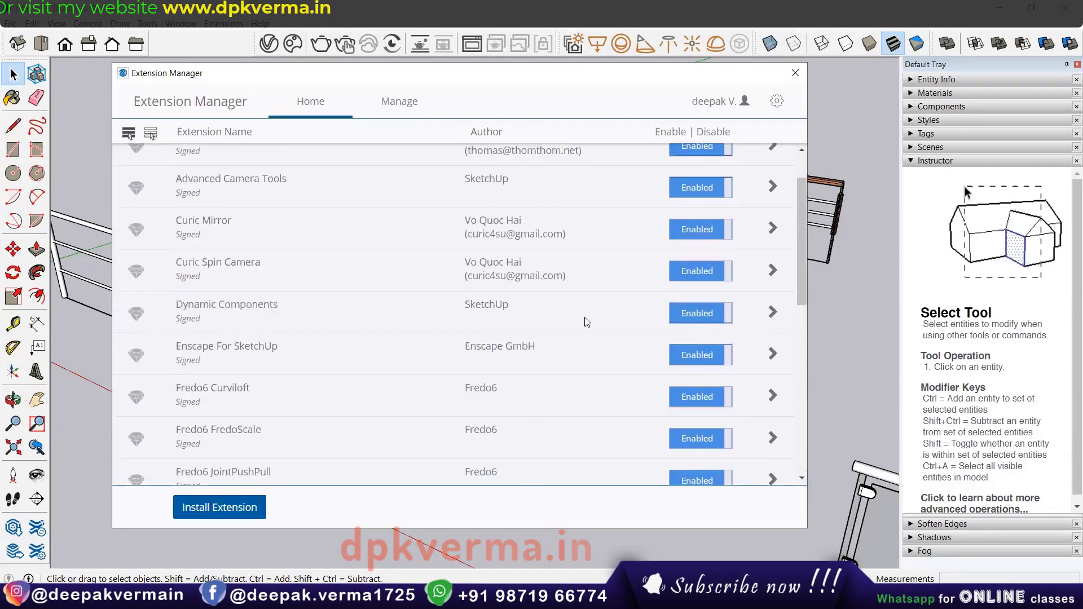
scroll(434, 286, "up", 2)
scroll(435, 286, "down", 5)
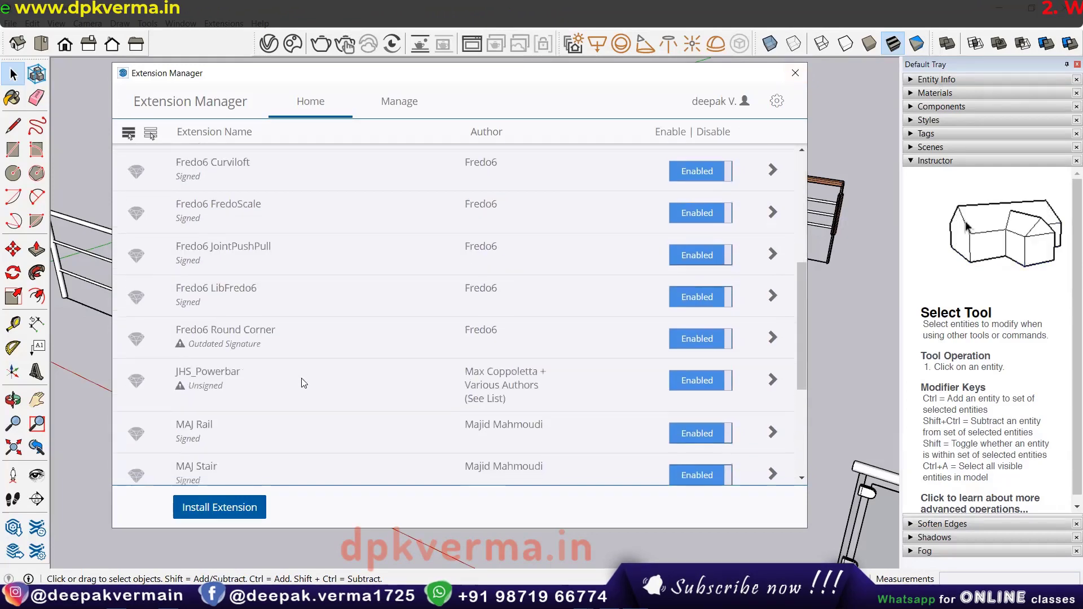
scroll(202, 269, "down", 3)
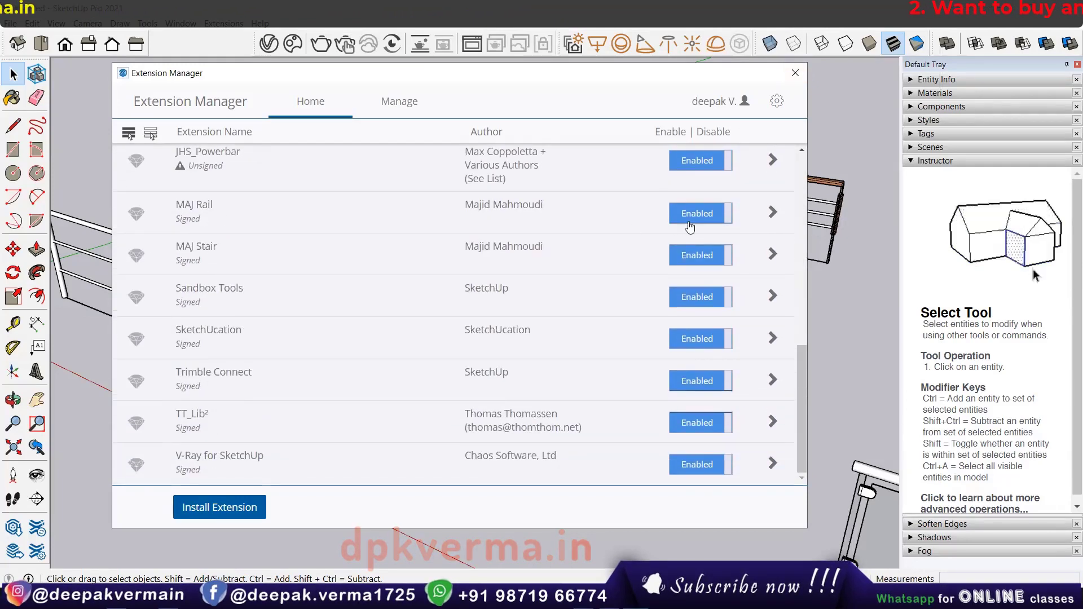
left_click(796, 72)
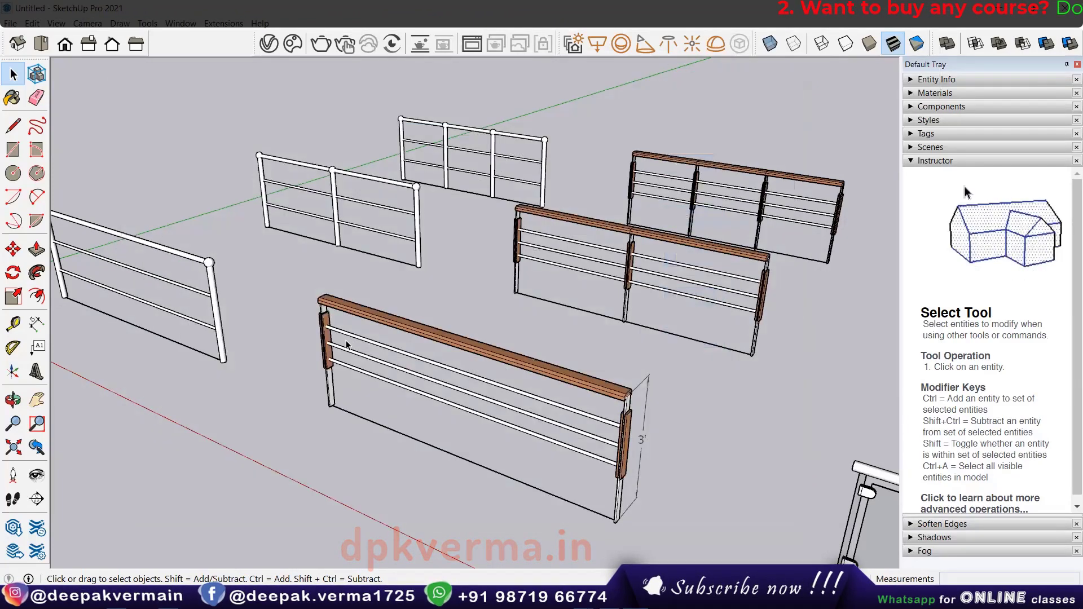
middle_click_drag(341, 345, 414, 382)
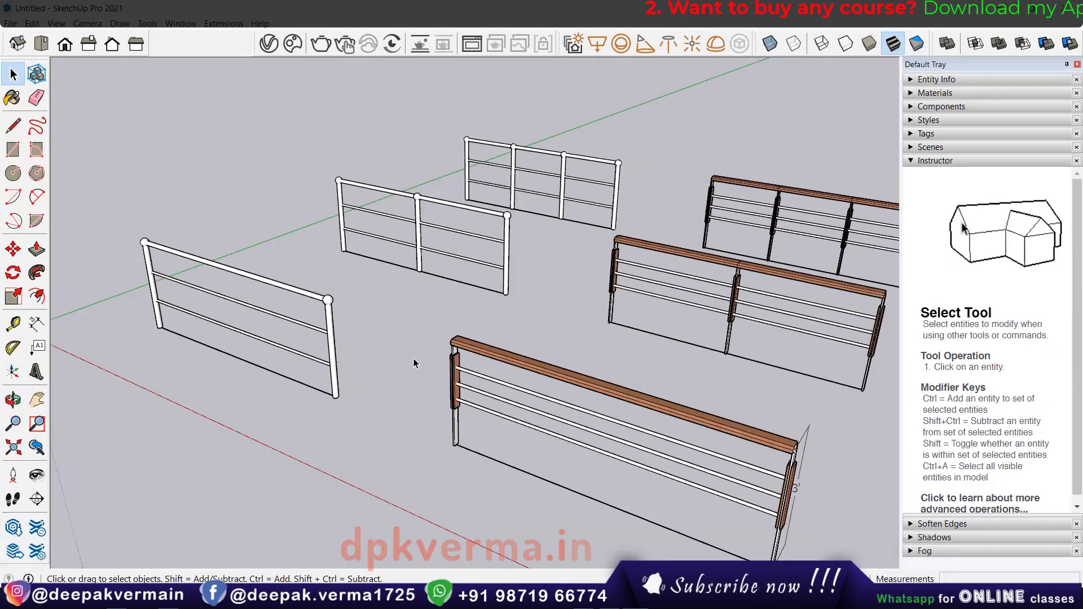
Open MajRail's rail settings and dismiss them without creating a rail.
left_click(223, 24)
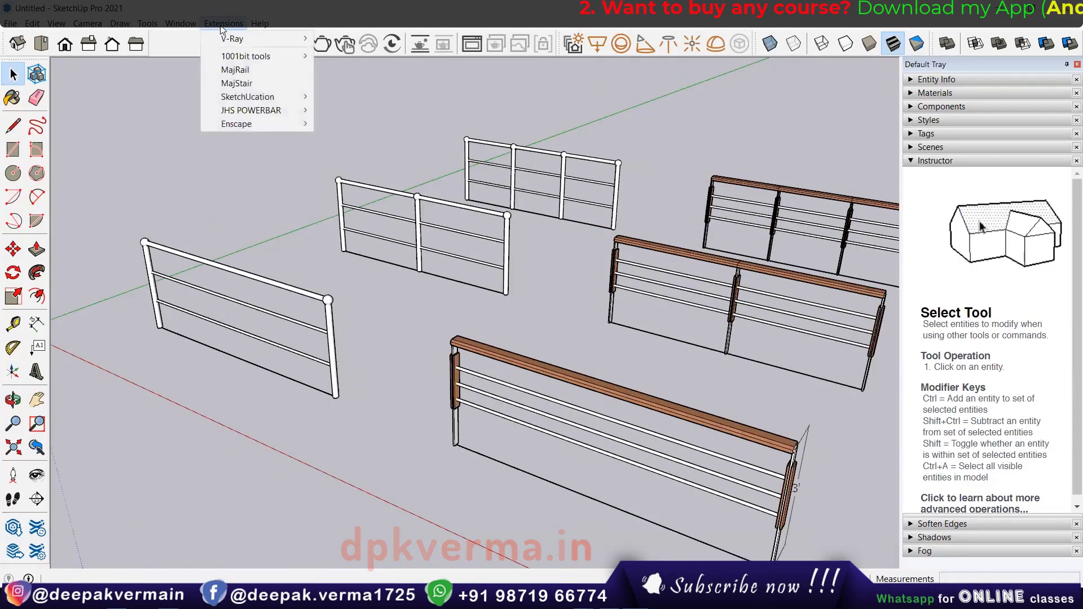
left_click(234, 70)
left_click_drag(446, 237, 149, 125)
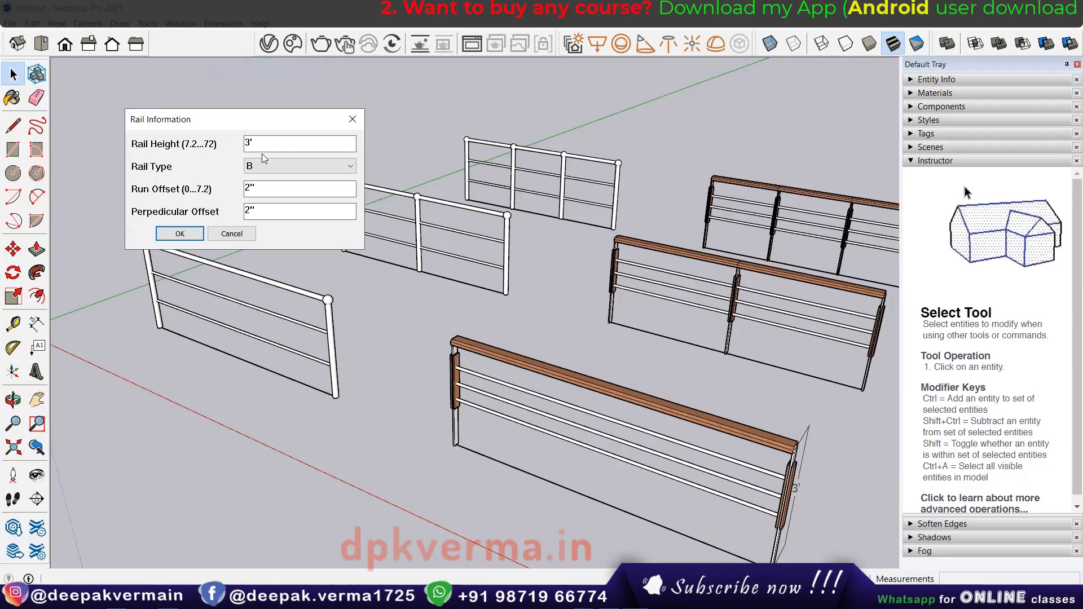
left_click(350, 129)
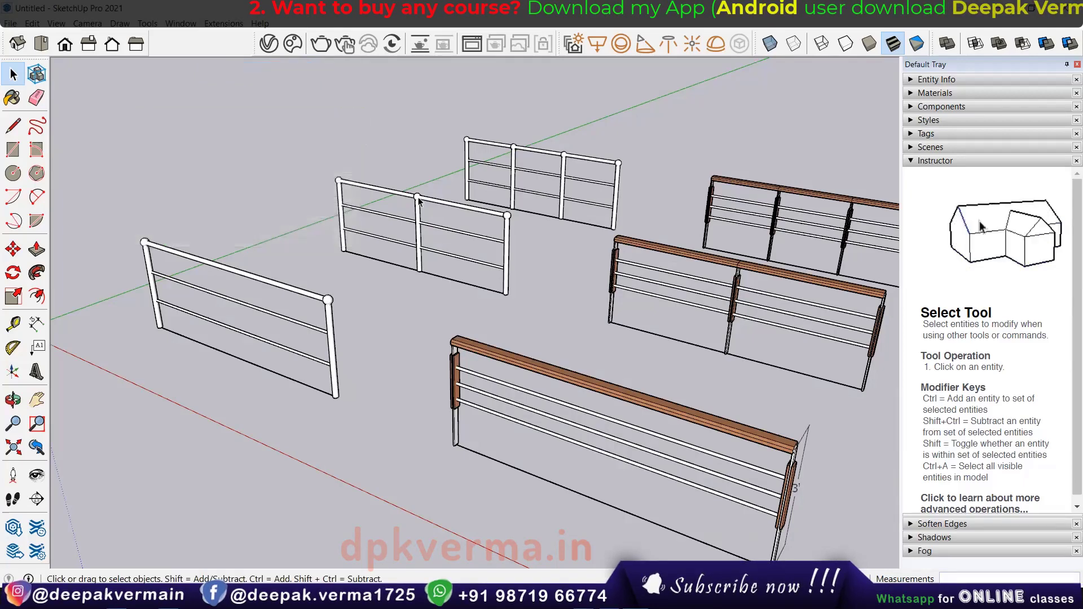
Select the plain white, brown-topped and single-panel glass railing samples in turn.
middle_click_drag(361, 237, 426, 271)
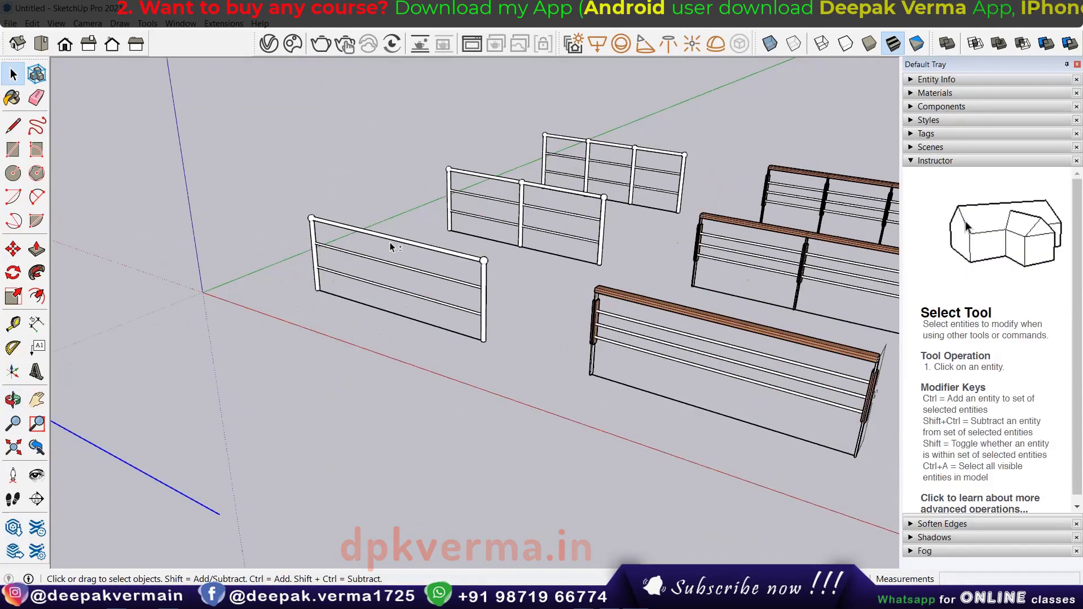
scroll(390, 247, "down", 3)
middle_click_drag(354, 234, 415, 244)
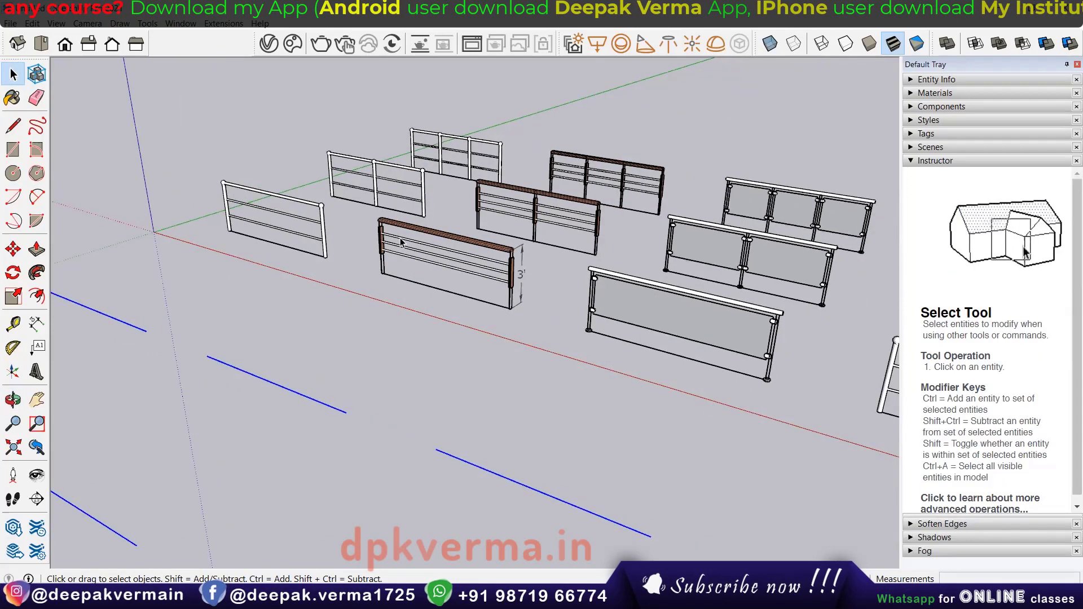
middle_click_drag(330, 235, 415, 253)
scroll(362, 228, "up", 1)
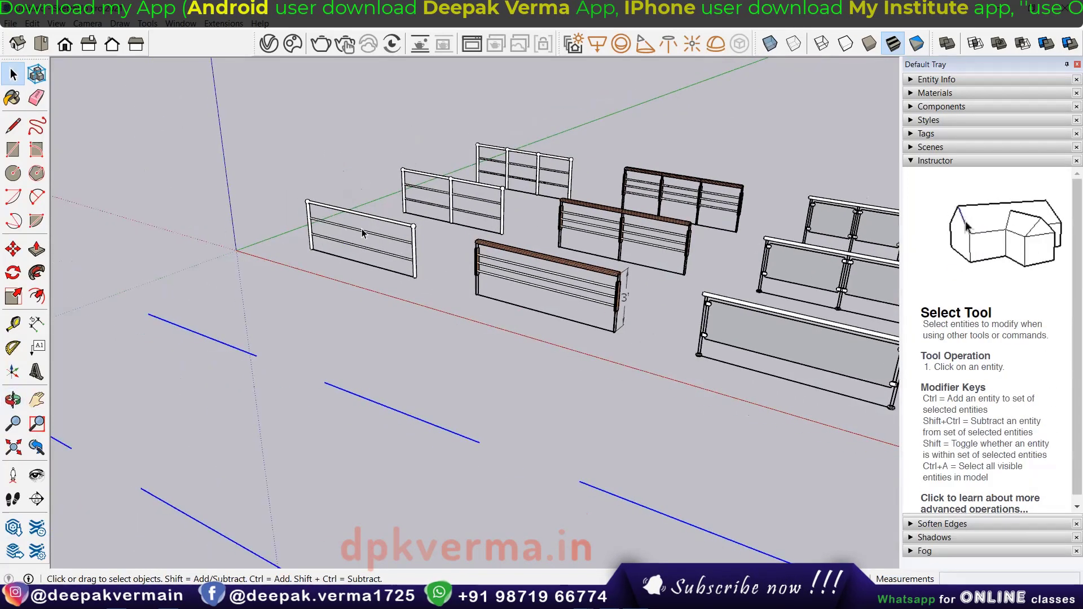
left_click(361, 229)
left_click(547, 285)
left_click(784, 350)
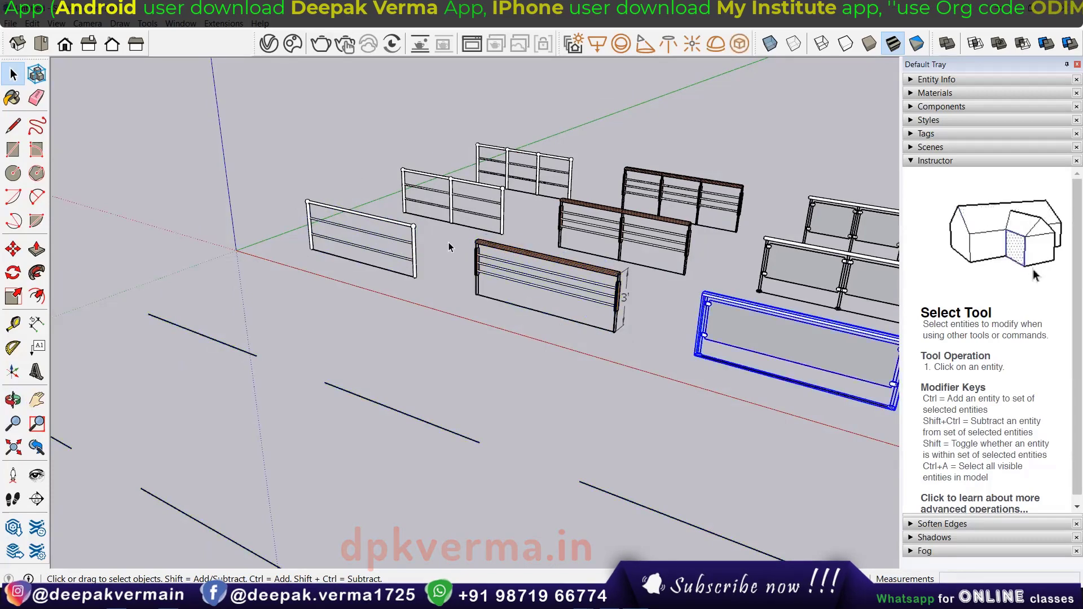
scroll(449, 242, "down", 2)
scroll(442, 273, "up", 1)
scroll(443, 276, "up", 1)
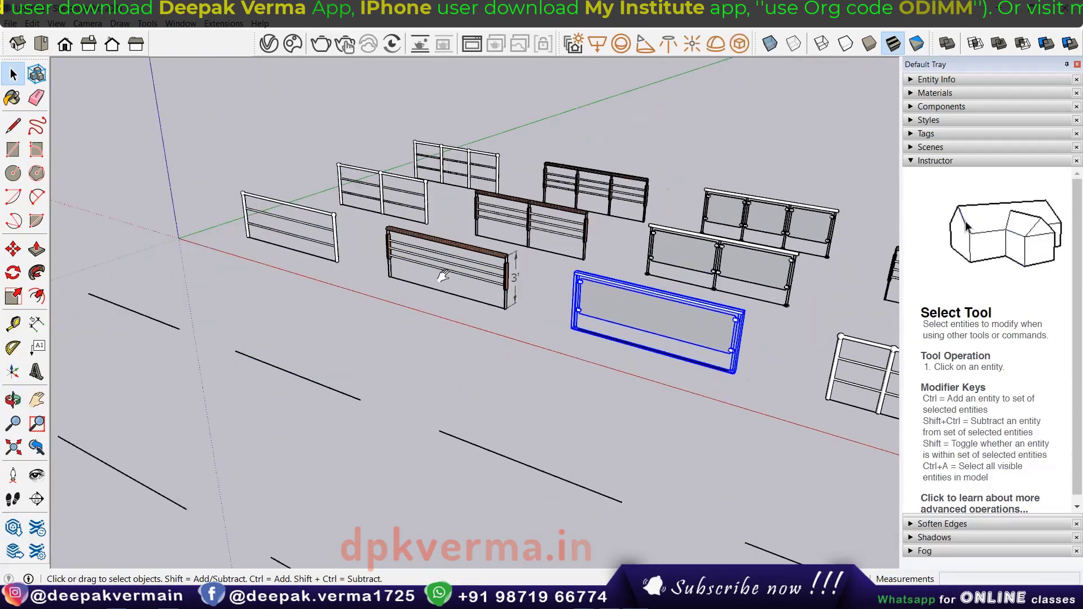
middle_click_drag(443, 275, 494, 298, "shift")
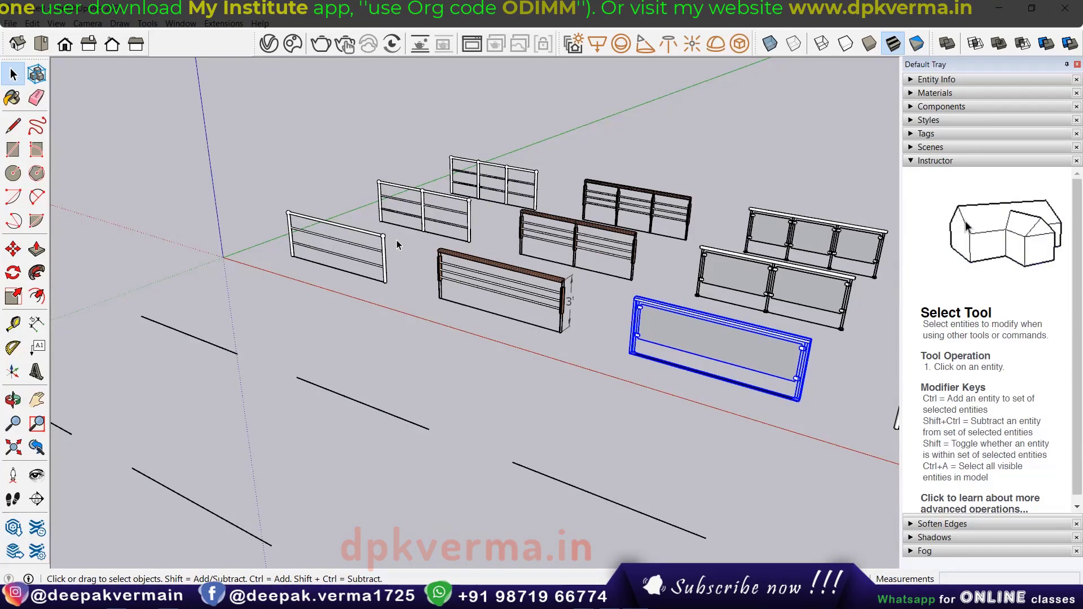
Try MajRail with Rail Type C and dismiss the paid-version-only warning.
left_click(224, 23)
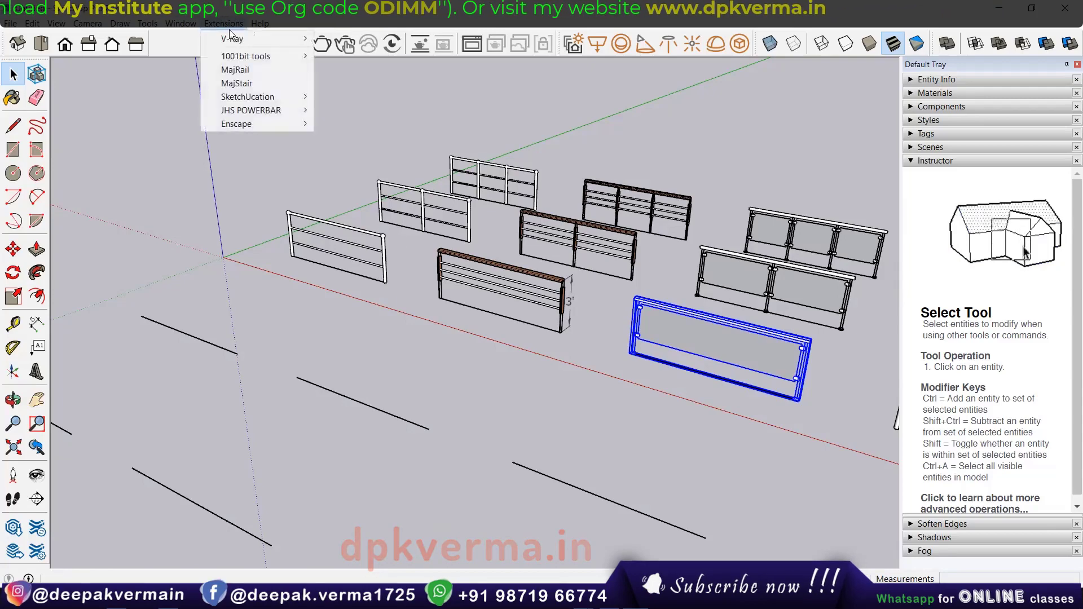
left_click(238, 71)
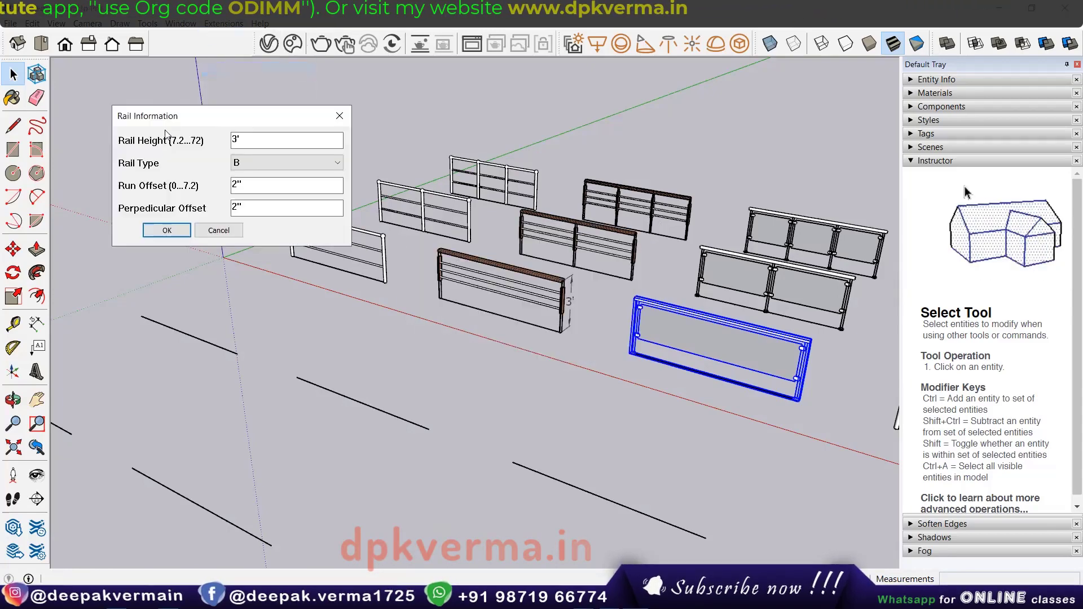
left_click(285, 163)
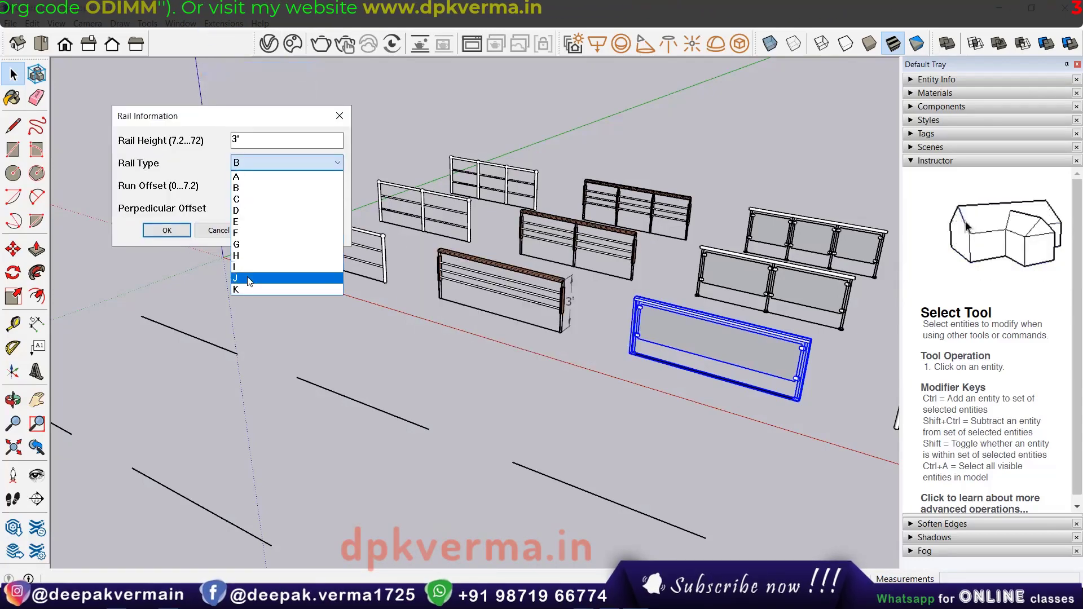
left_click(246, 200)
left_click(167, 230)
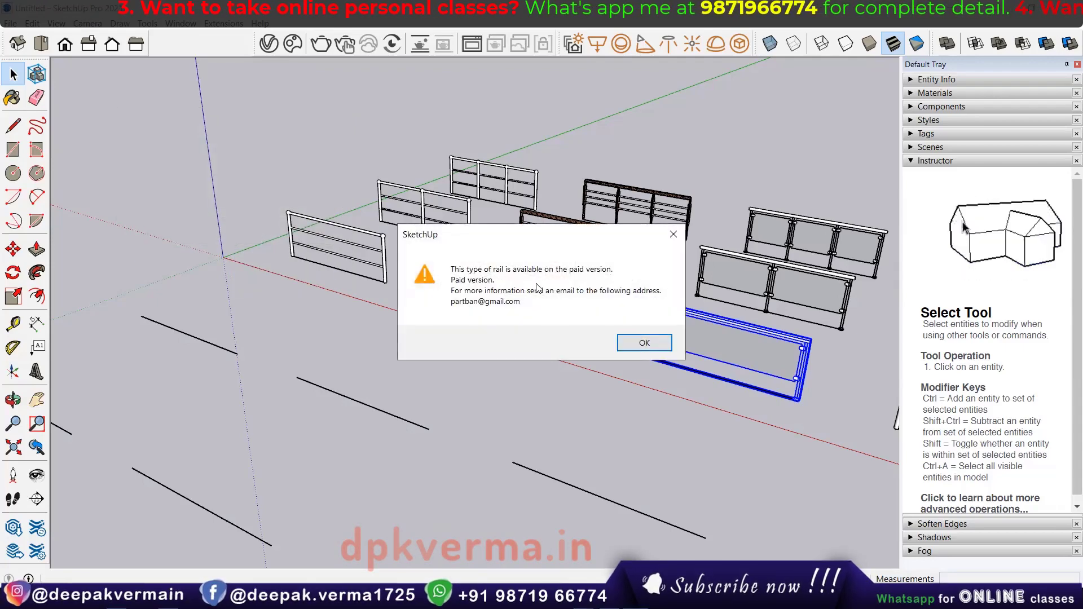
left_click(673, 233)
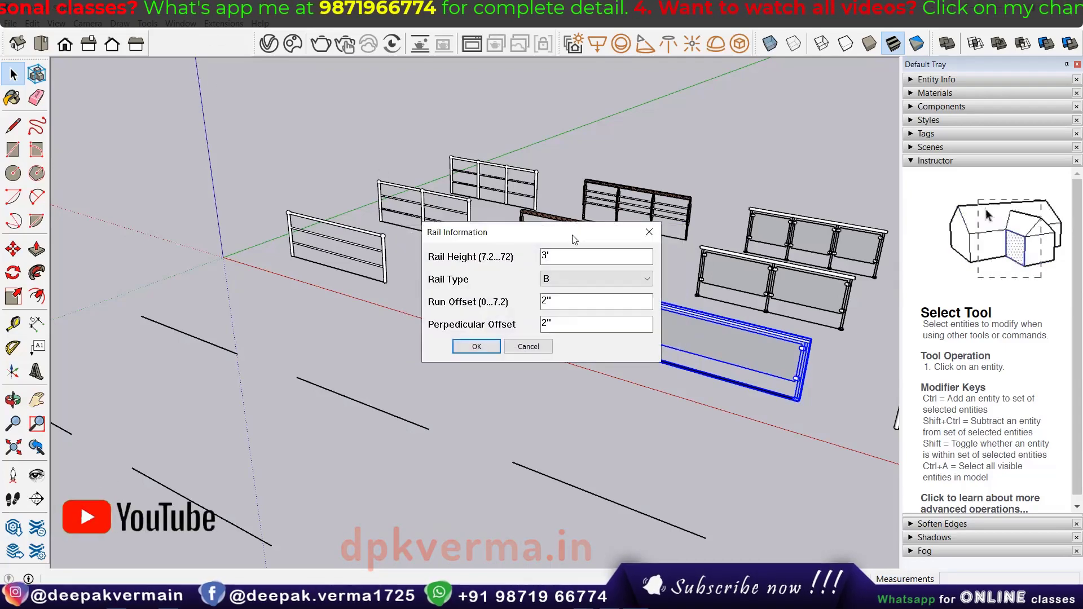
Accept MajRail settings of Rail Type A, 3' height and zero run and perpendicular offsets.
left_click_drag(574, 240, 239, 105)
left_click(236, 144)
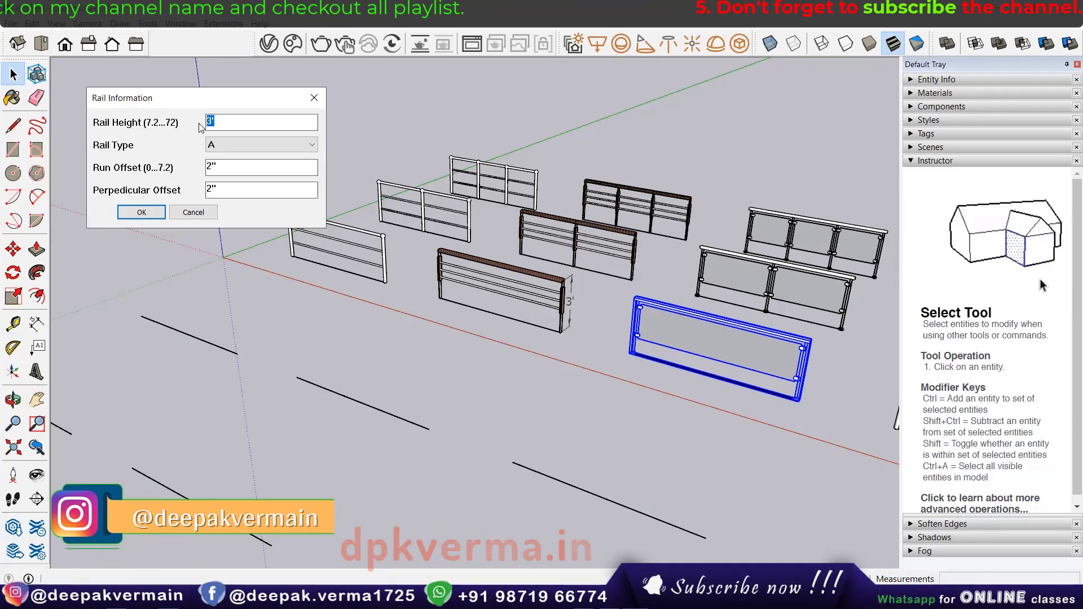
left_click(233, 121)
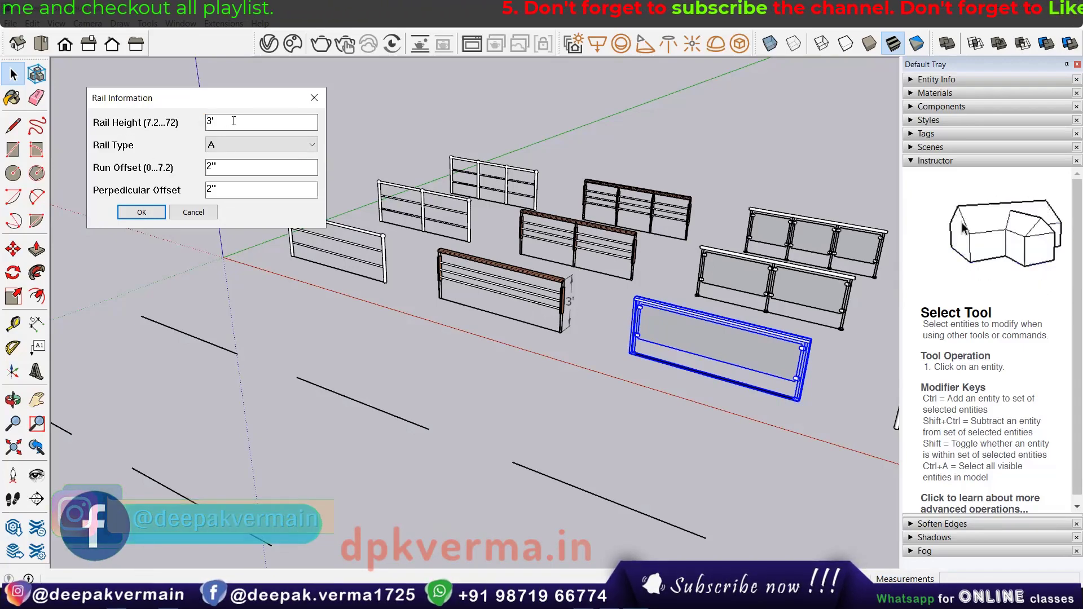
left_click(232, 146)
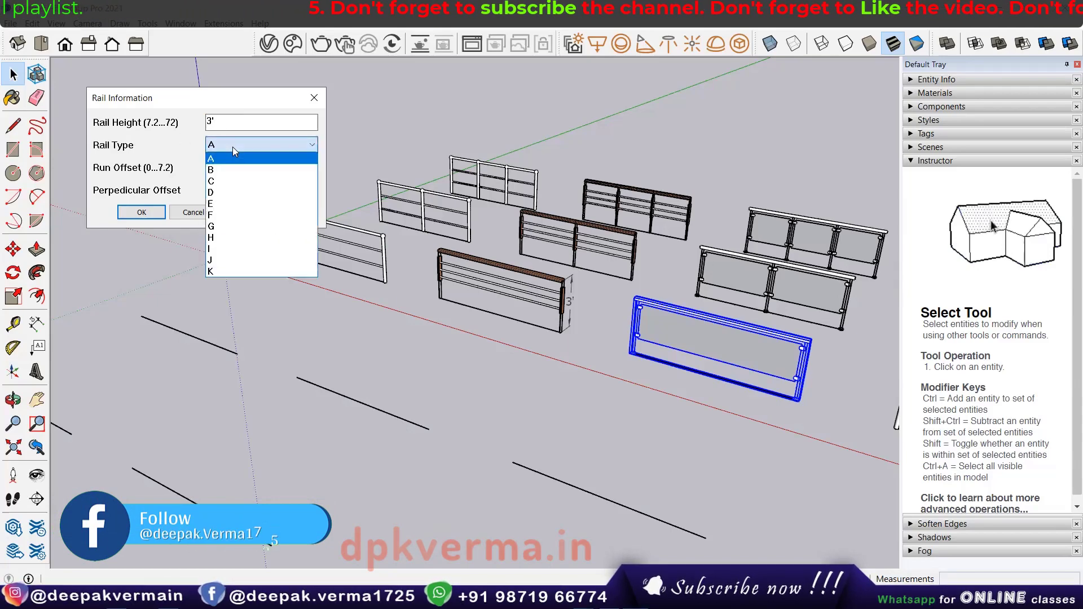
left_click(252, 169)
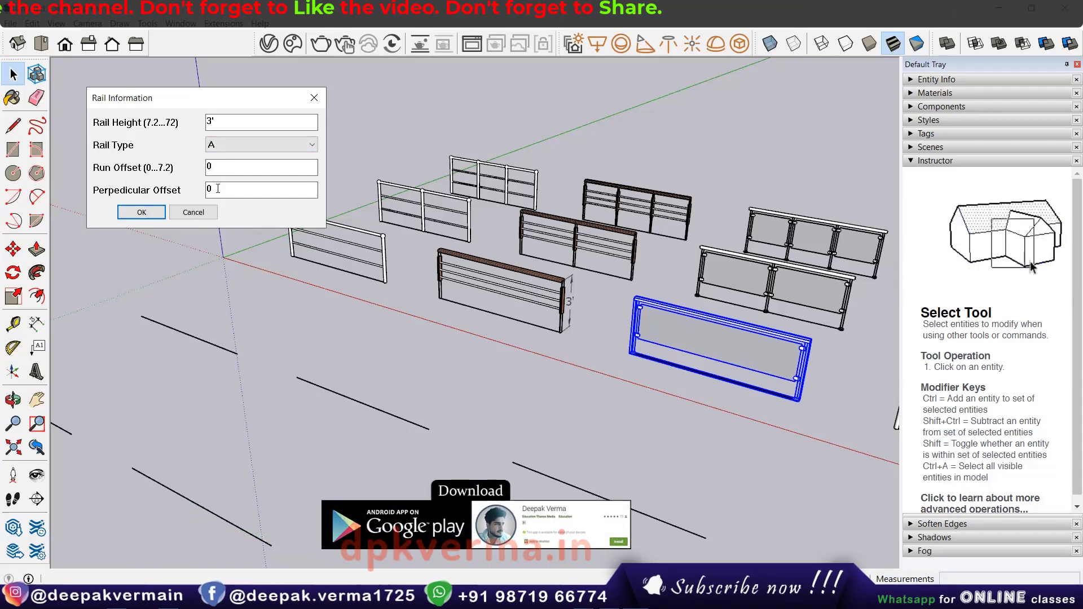
left_click(141, 212)
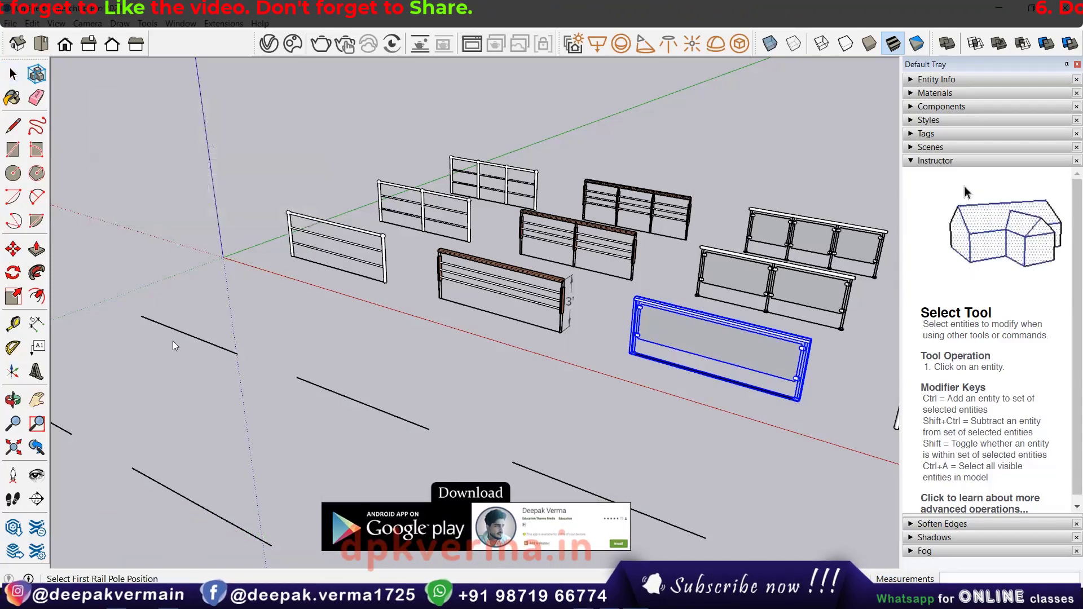
Finish a white type A railing along the first straight ground line.
mouse_move(173, 341)
middle_mouse_down()
mouse_move(308, 313)
mouse_move(285, 313)
middle_mouse_up()
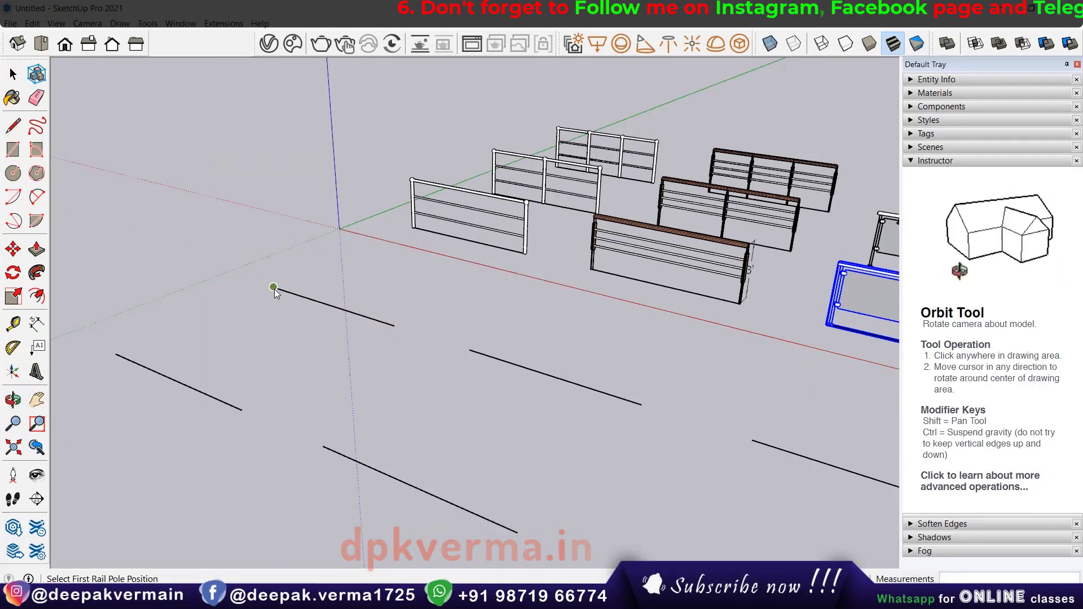
double_click(395, 326)
middle_click_drag(395, 328, 397, 316)
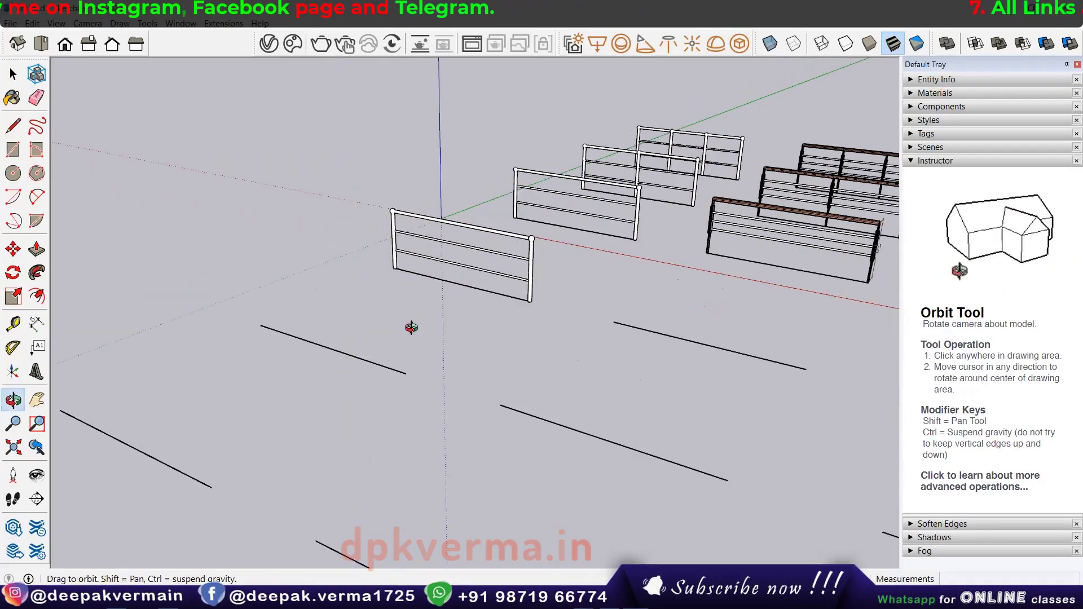
middle_click_drag(398, 316, 428, 326)
Add a three-pole and a four-post railing along the next ground lines.
middle_click_drag(446, 285, 350, 341)
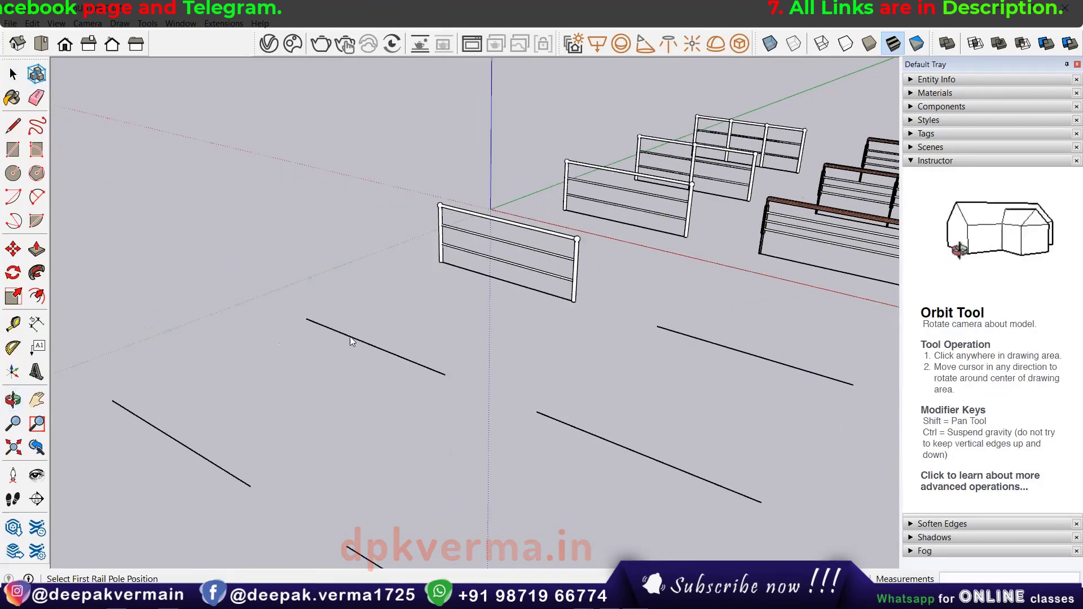
left_click(306, 320)
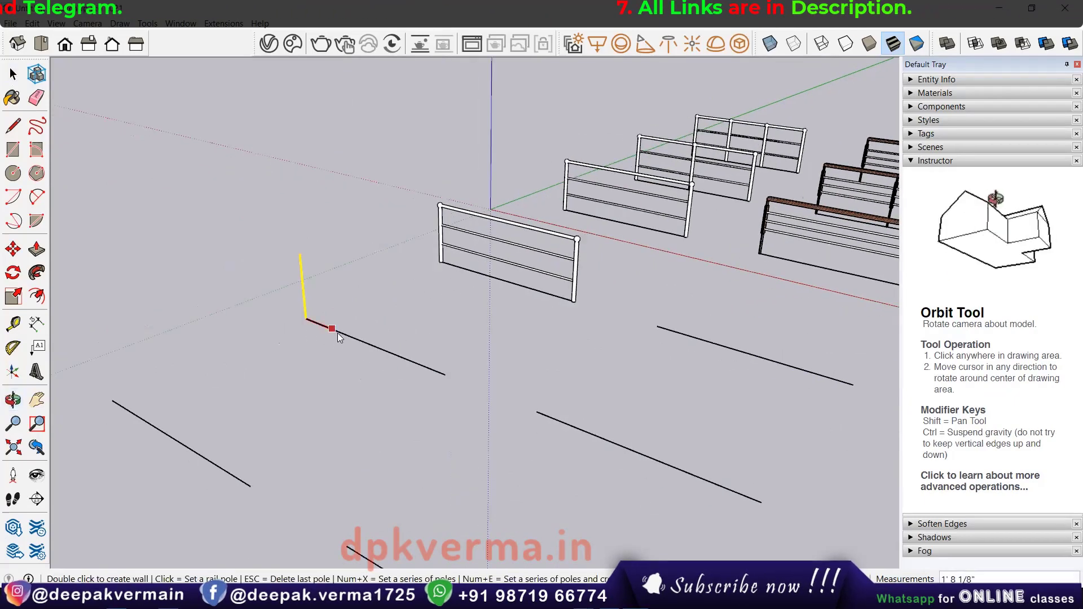
left_click(370, 344)
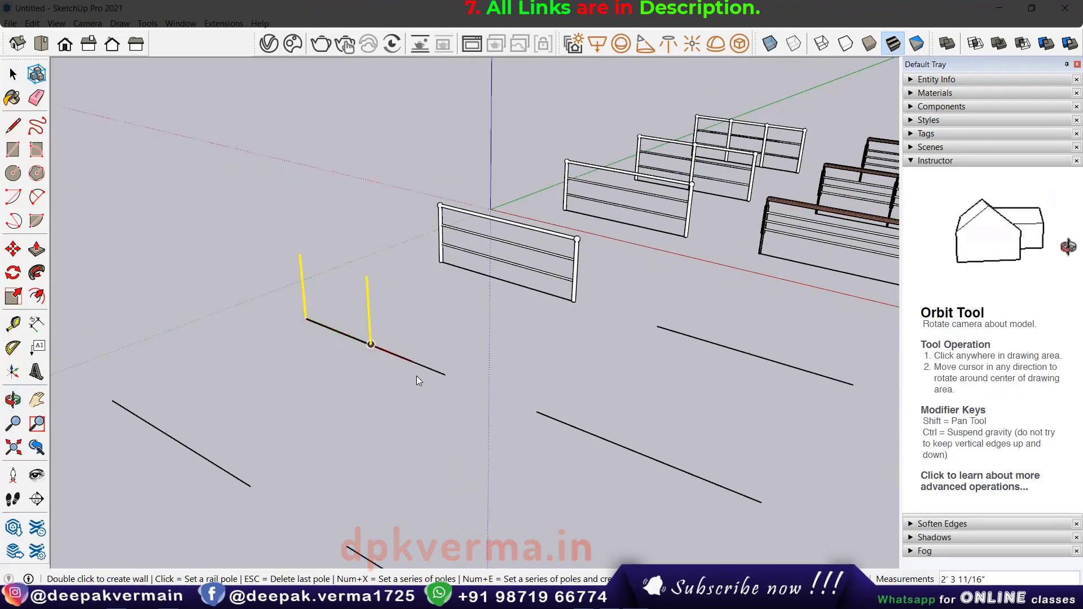
double_click(445, 375)
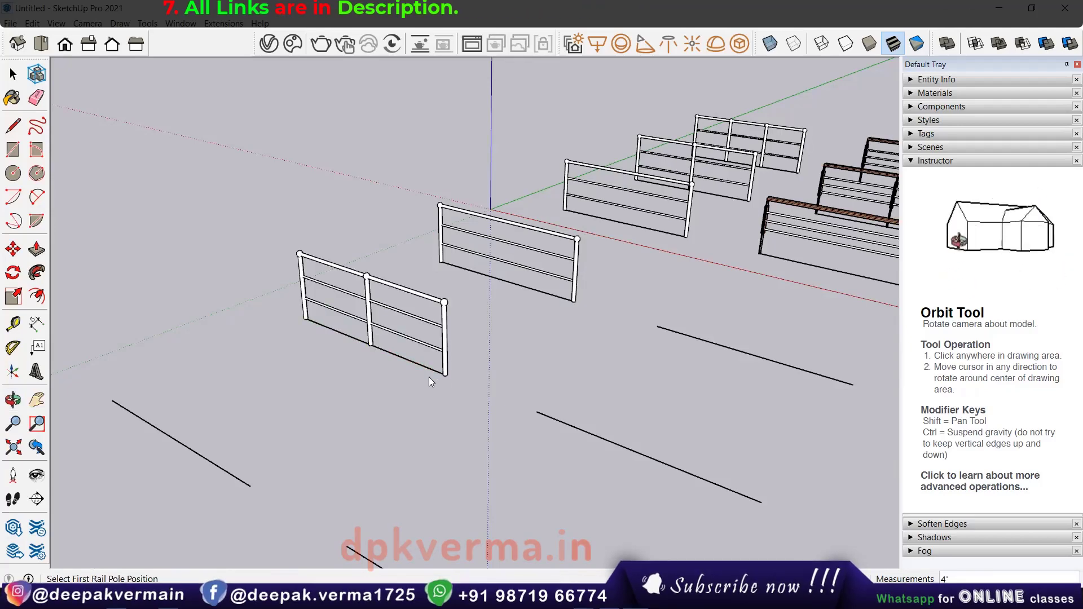
mouse_move(429, 377)
middle_mouse_down()
mouse_move(481, 343)
mouse_move(395, 314)
mouse_move(245, 377)
mouse_move(285, 372)
middle_mouse_up()
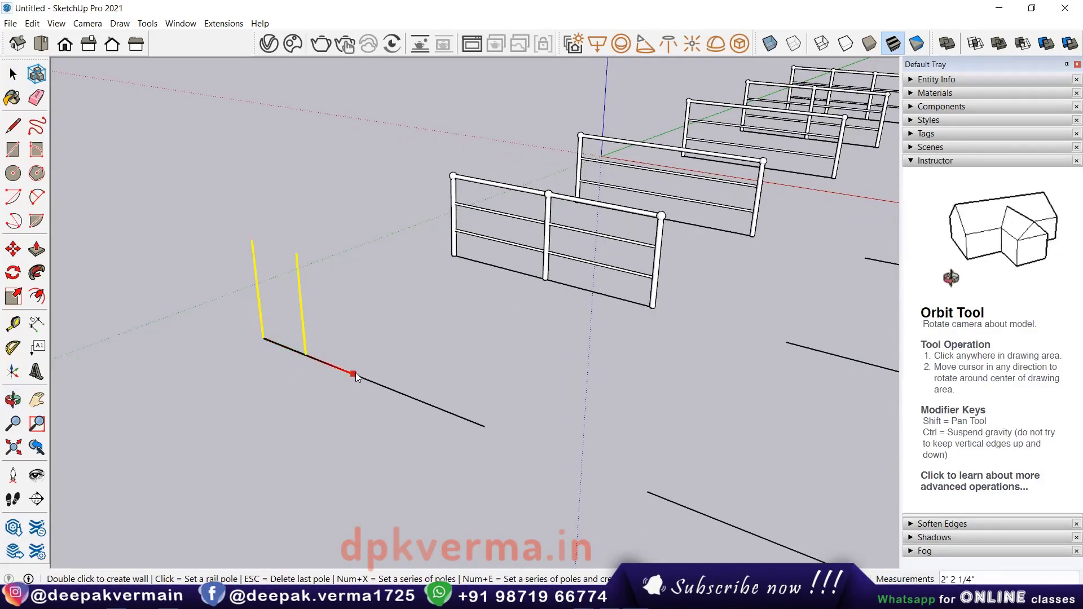
double_click(484, 427)
mouse_move(475, 408)
middle_mouse_down()
mouse_move(484, 396)
mouse_move(296, 264)
middle_mouse_up()
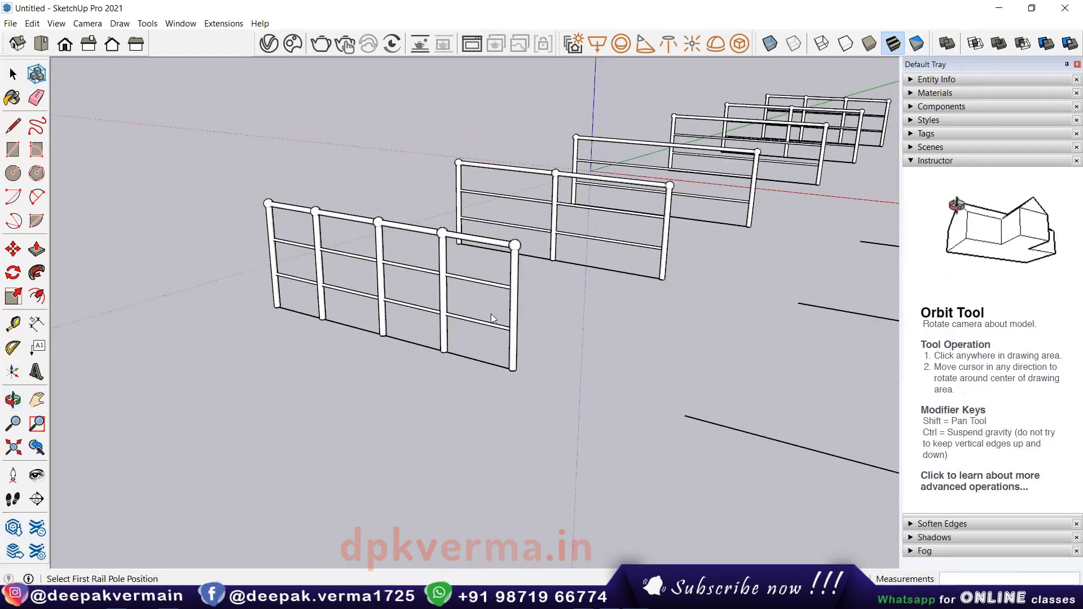
mouse_move(491, 319)
middle_mouse_down()
mouse_move(450, 338)
mouse_move(272, 362)
middle_mouse_up()
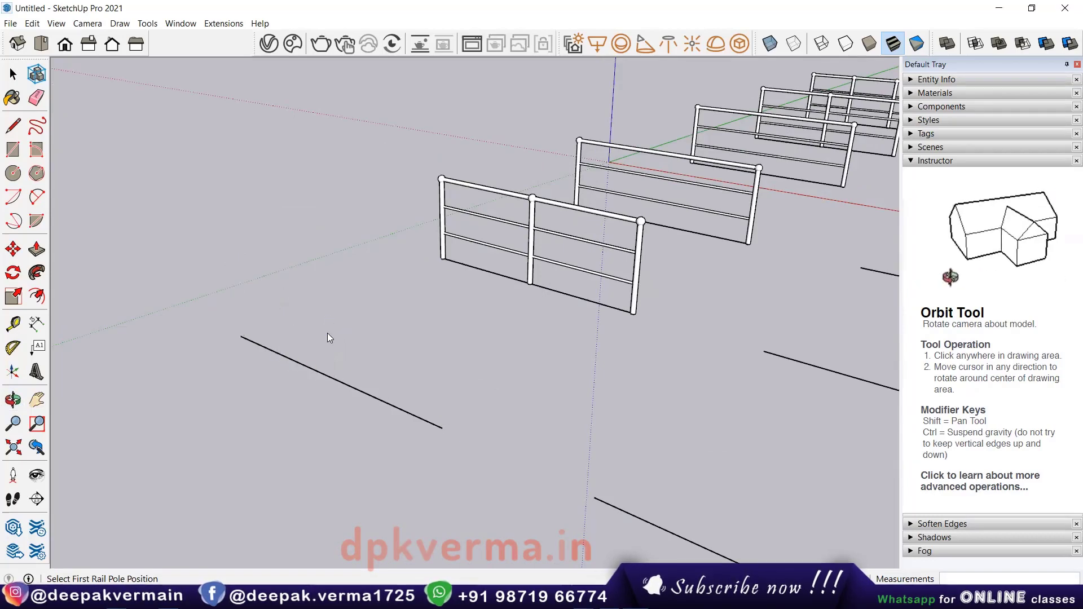
Build a five-post white railing along the nearest straight ground line.
mouse_move(328, 332)
middle_mouse_down()
mouse_move(348, 334)
mouse_move(310, 317)
mouse_move(244, 327)
middle_mouse_up()
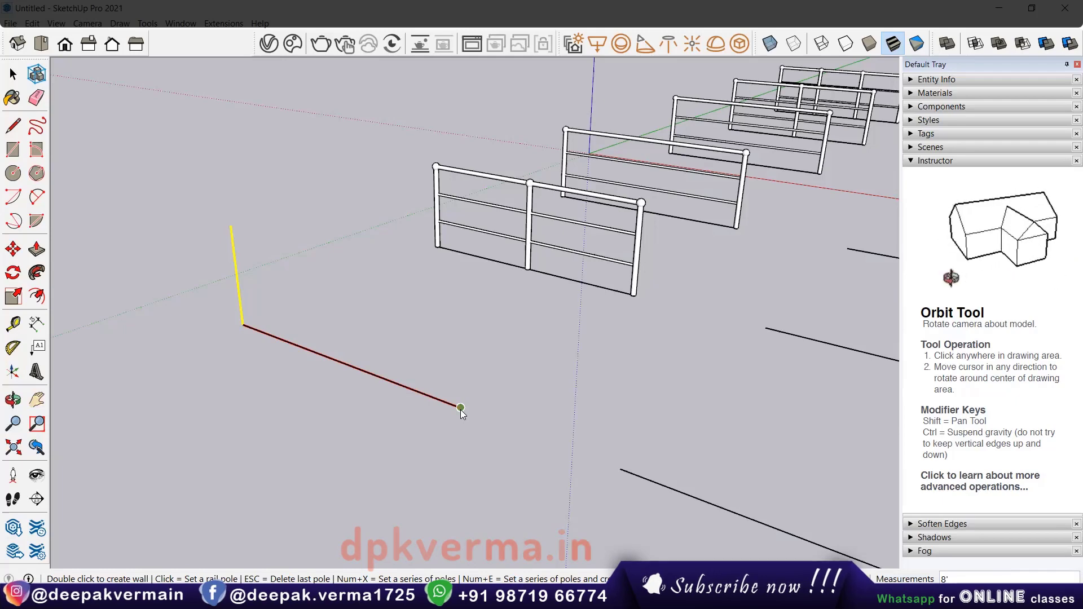
type("4e")
double_click(461, 407)
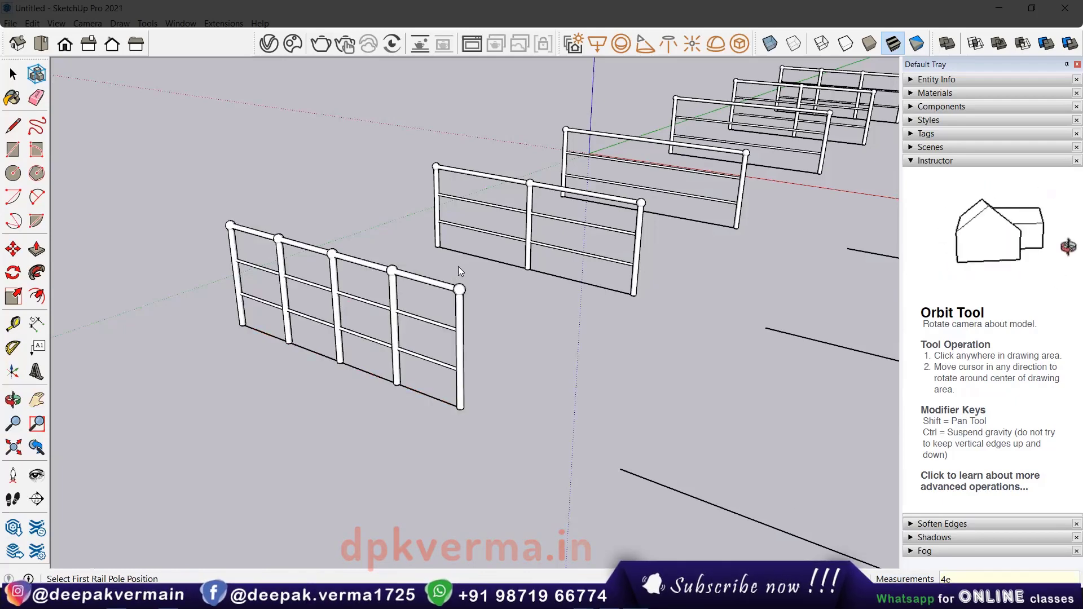
right_click(369, 47)
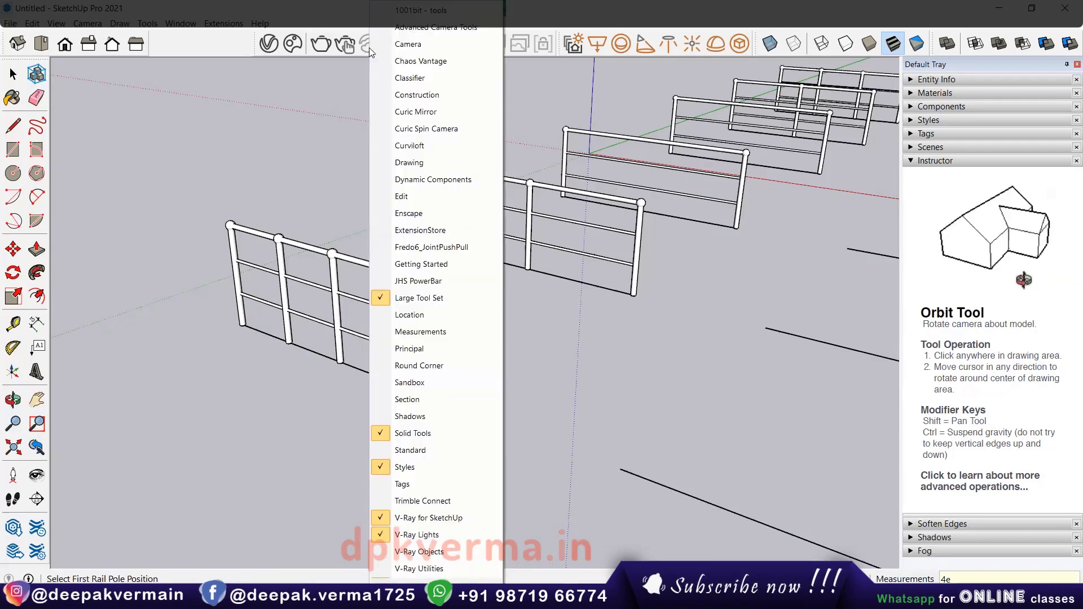
Show the Measurements toolbar as a floating panel placed near the model.
left_click(428, 332)
left_click_drag(626, 80, 225, 108)
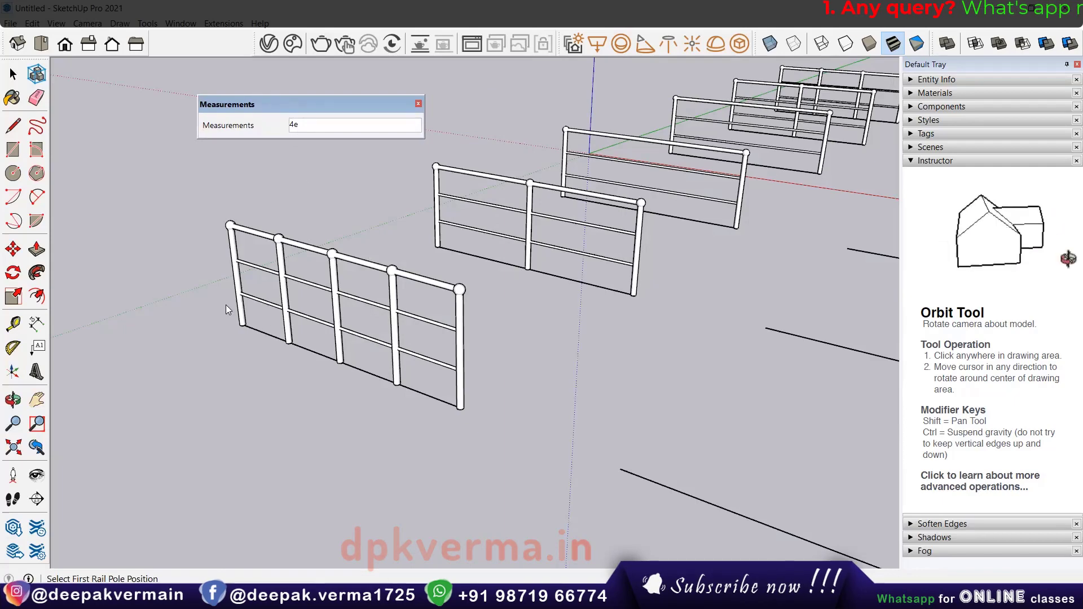
middle_click_drag(474, 395, 403, 178)
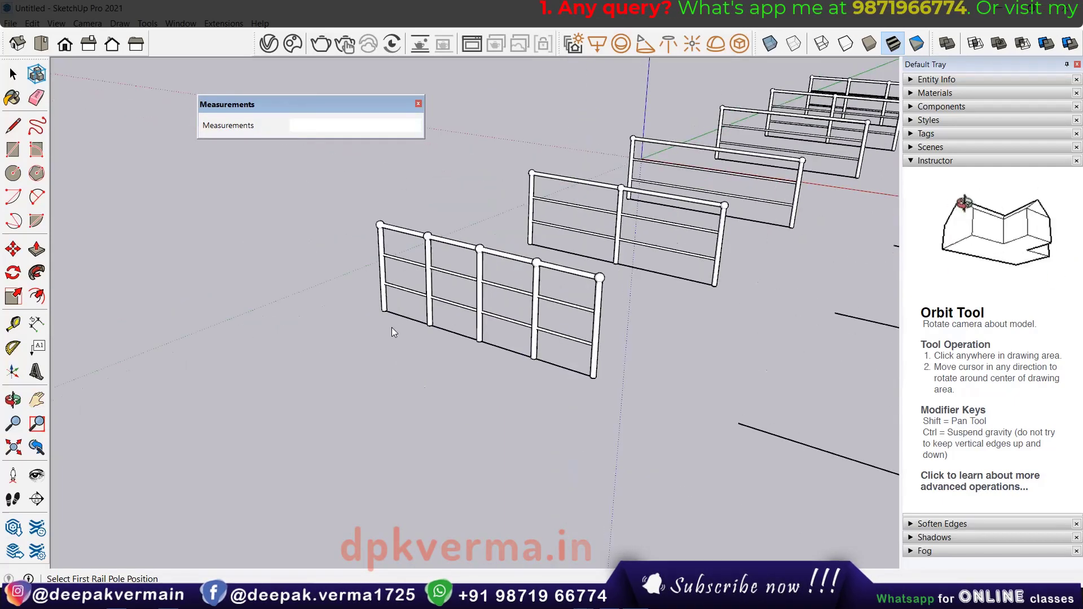
Zoom in on the zig-zag path and start a line at its end.
left_click(13, 126)
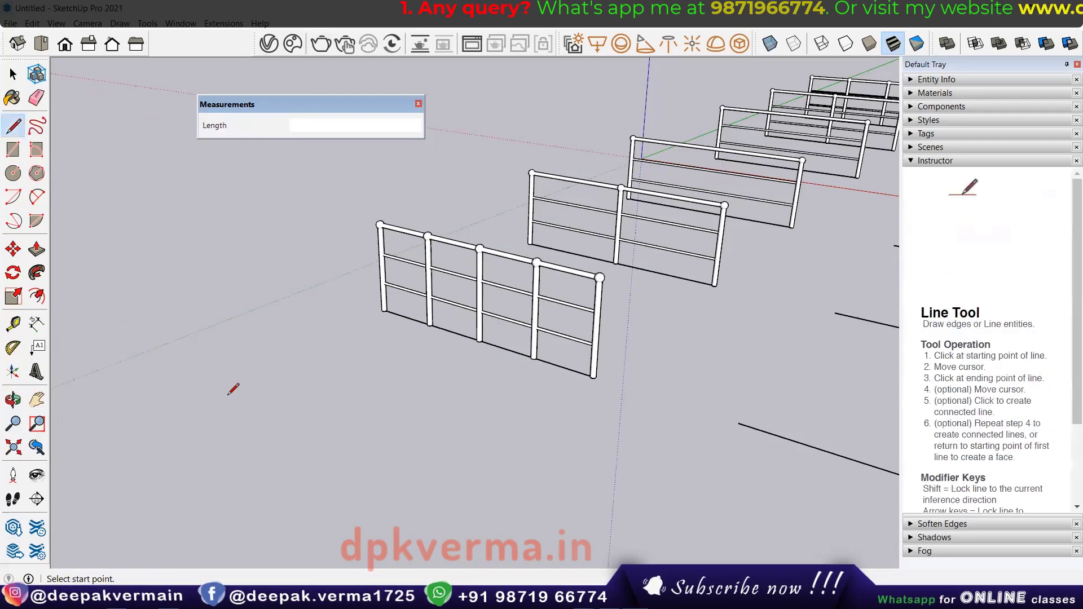
scroll(295, 346, "down", 1)
scroll(285, 387, "down", 1)
scroll(377, 379, "down", 1)
middle_click_drag(377, 379, 552, 339)
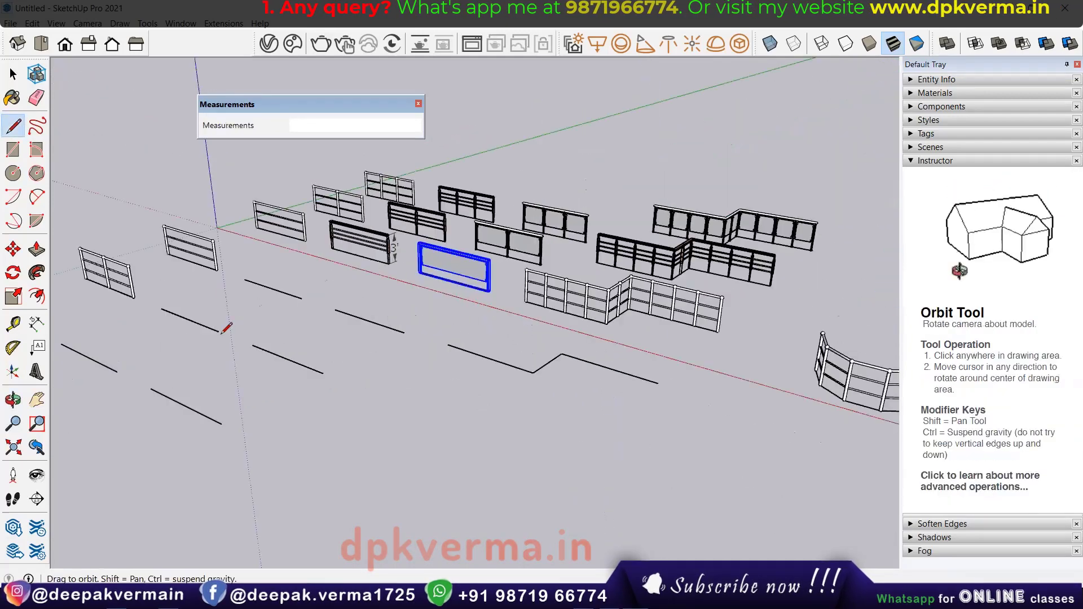
scroll(507, 367, "up", 1)
scroll(491, 390, "up", 1)
scroll(497, 383, "up", 1)
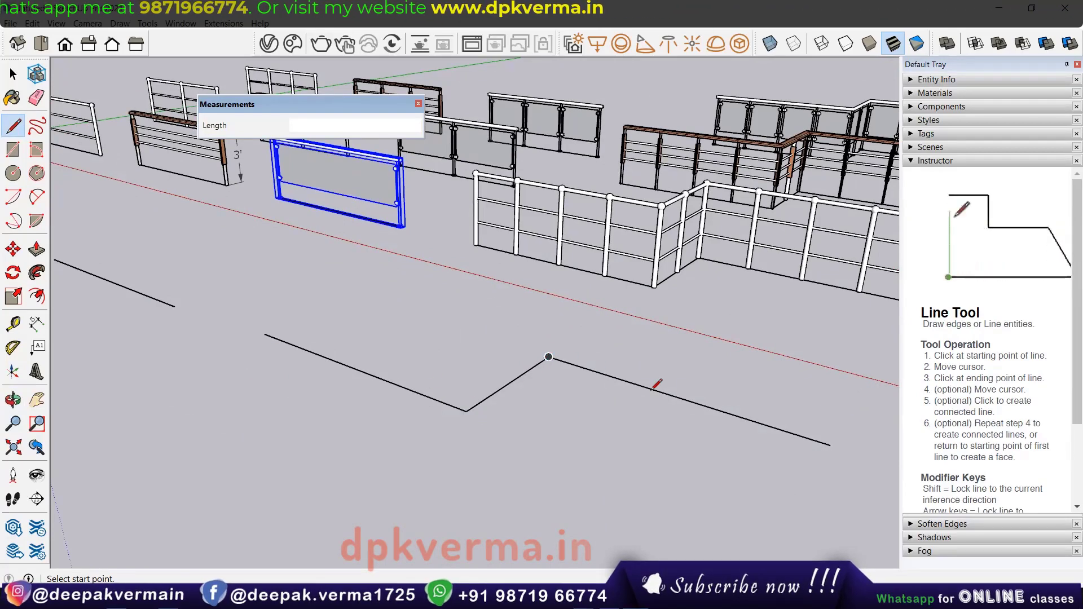
scroll(346, 321, "up", 1)
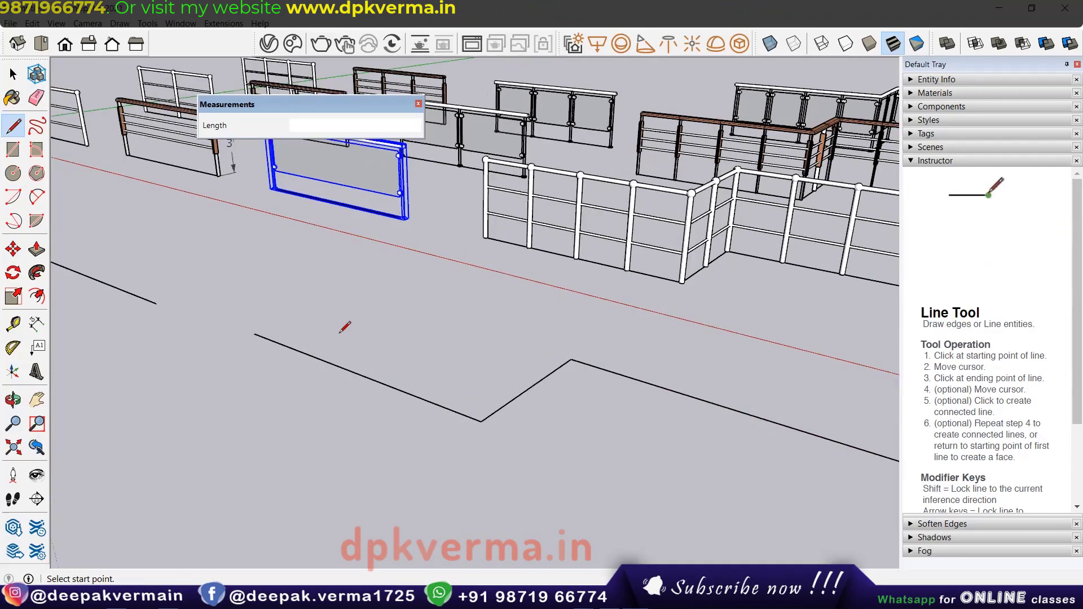
left_click(254, 333)
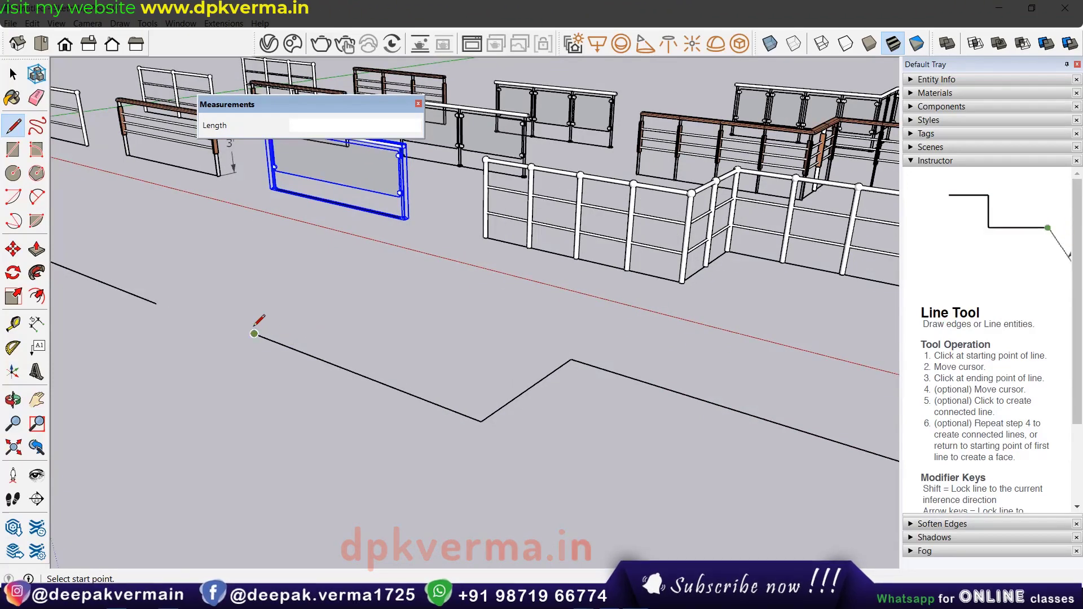
left_click(223, 23)
Generate a 3-foot type A rail along the drawn path, then undo it.
left_click(233, 70)
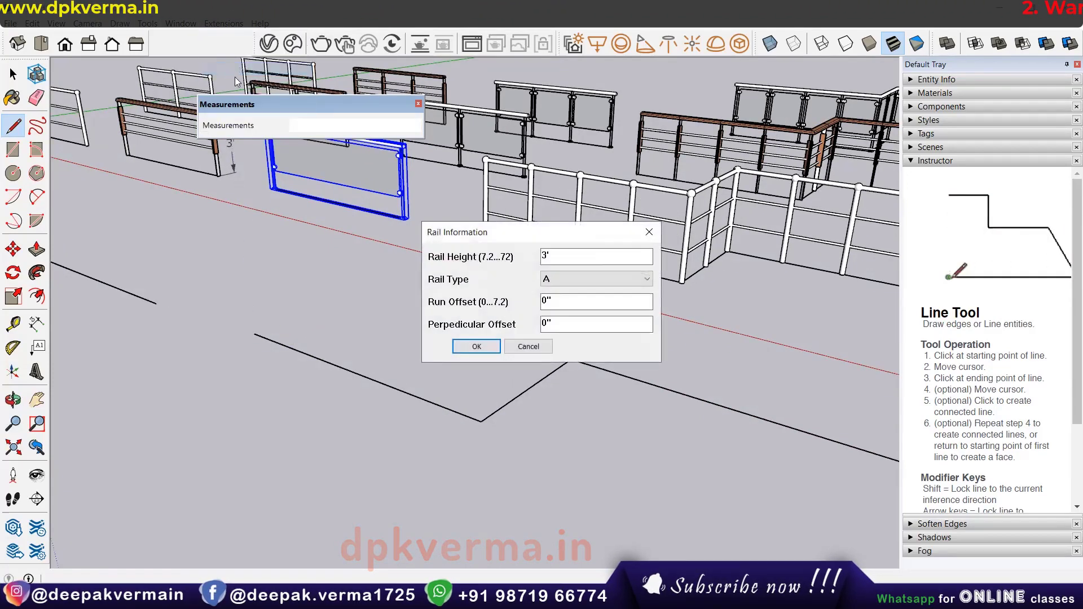
left_click_drag(457, 242, 152, 176)
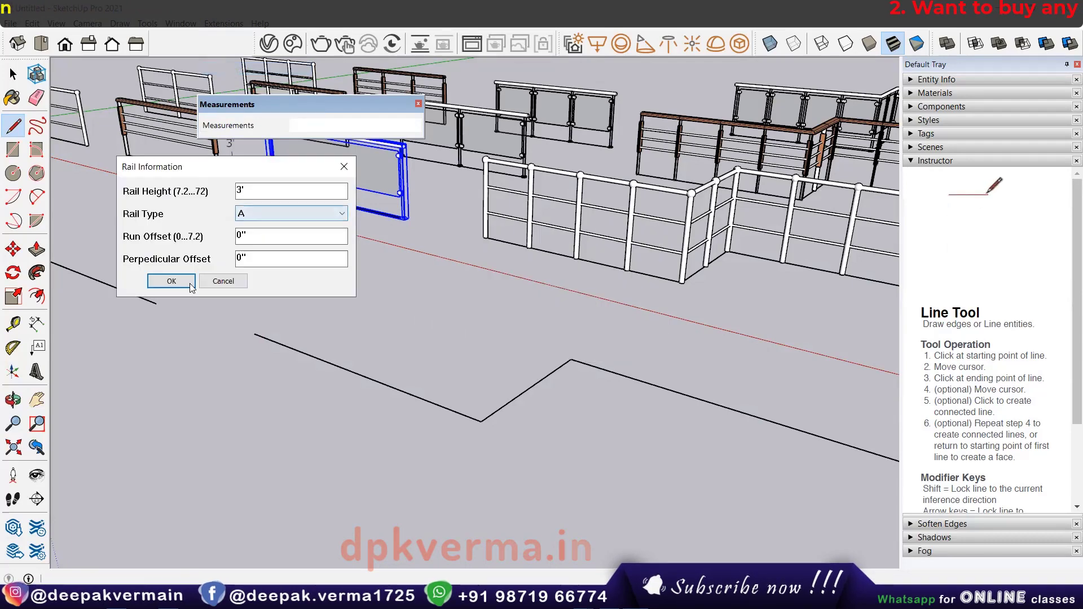
left_click(171, 281)
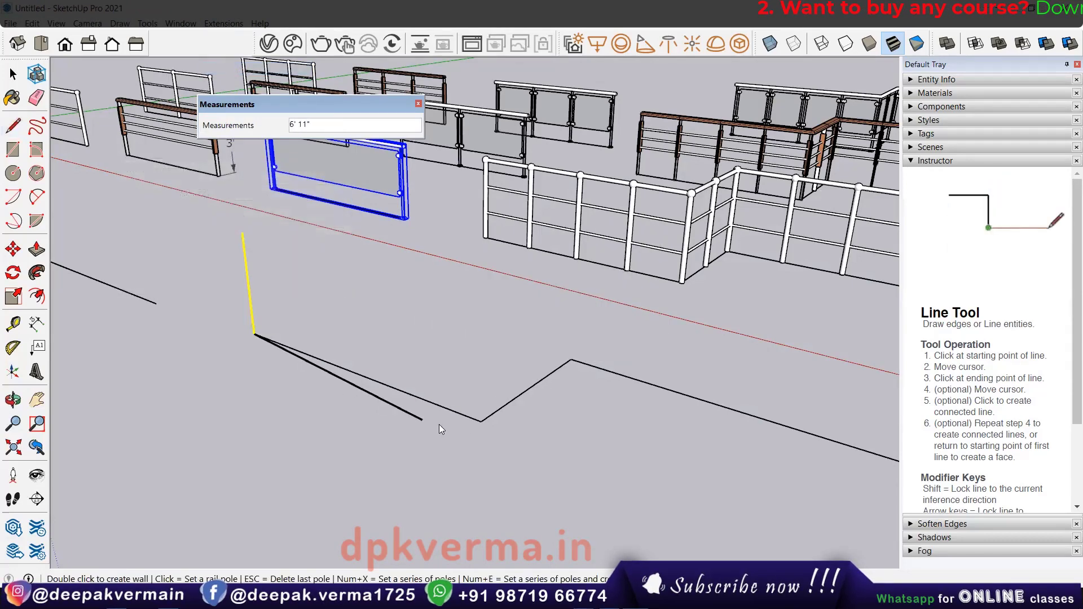
type("4e")
double_click(481, 422)
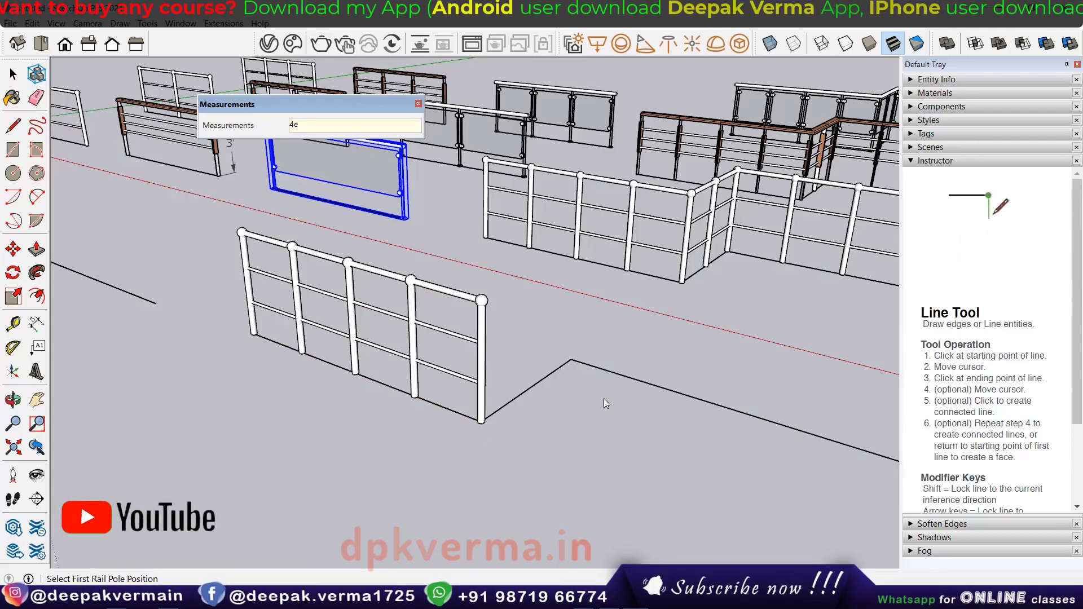
key("ctrl+z")
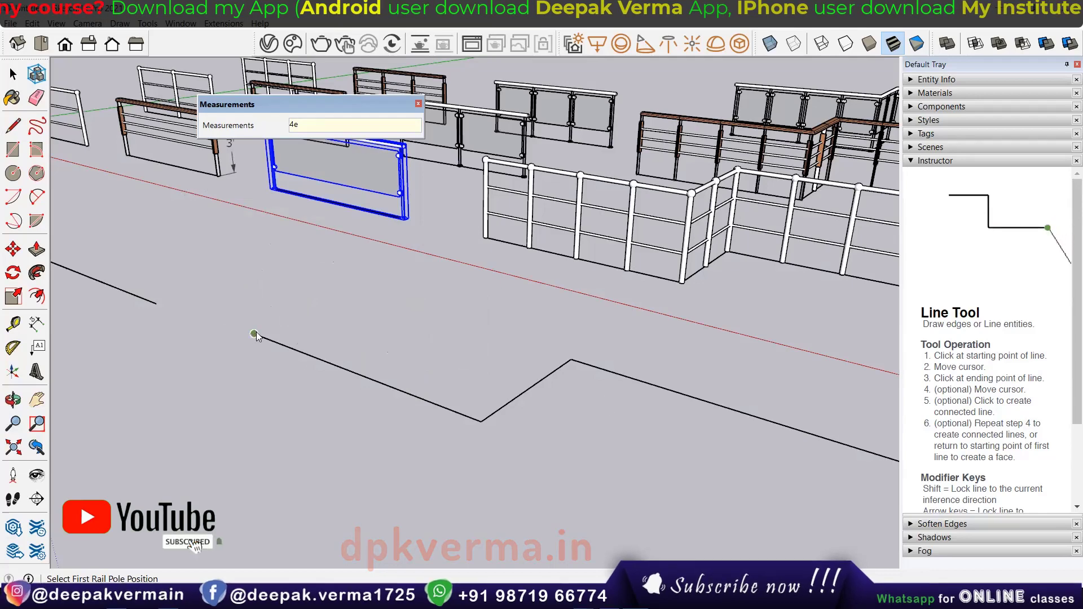
type("x")
Rebuild the zig-zag railing with pole series 2x and 4e on its segments.
left_click(481, 423)
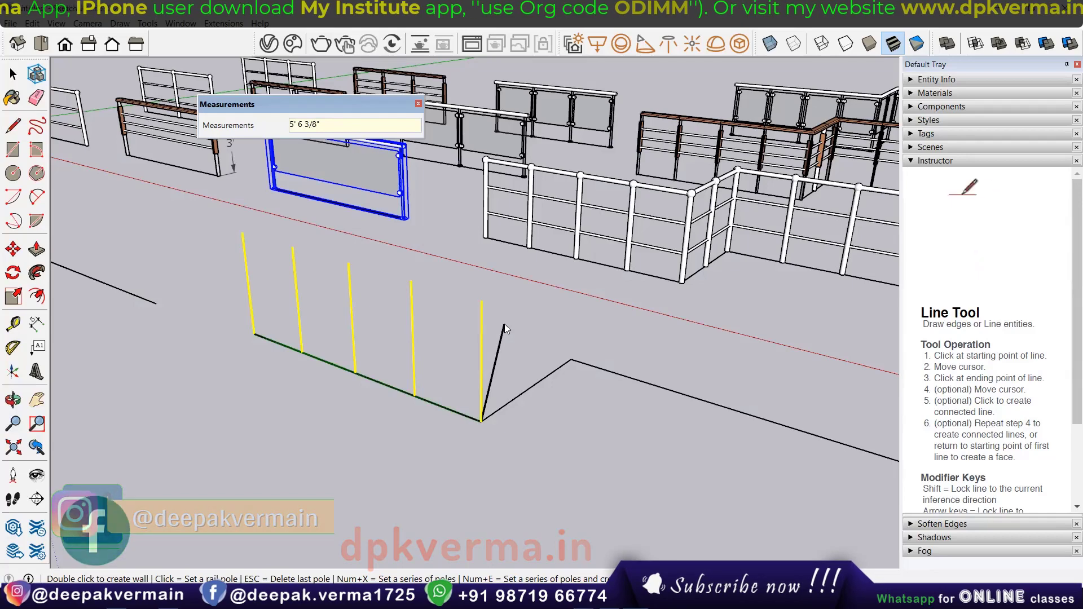
key("Escape")
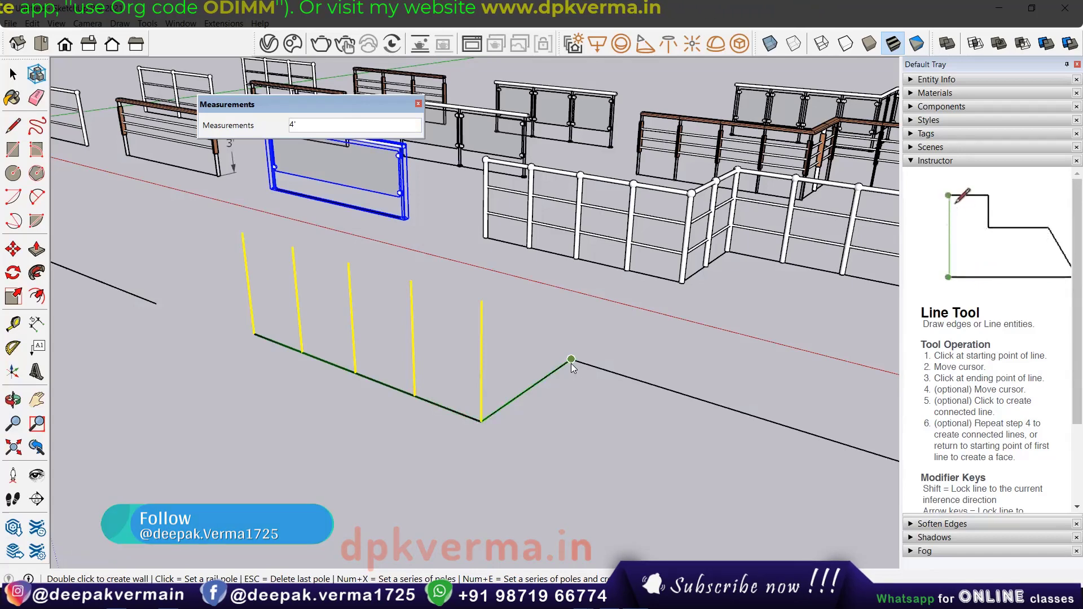
type("2x")
key("Return")
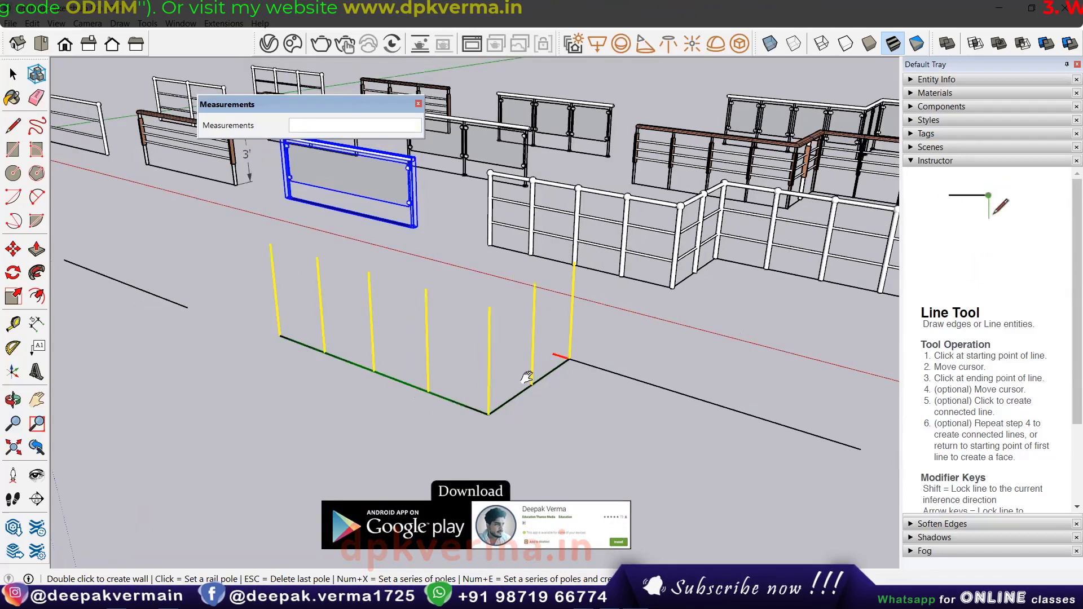
middle_click_drag(552, 359, 629, 400)
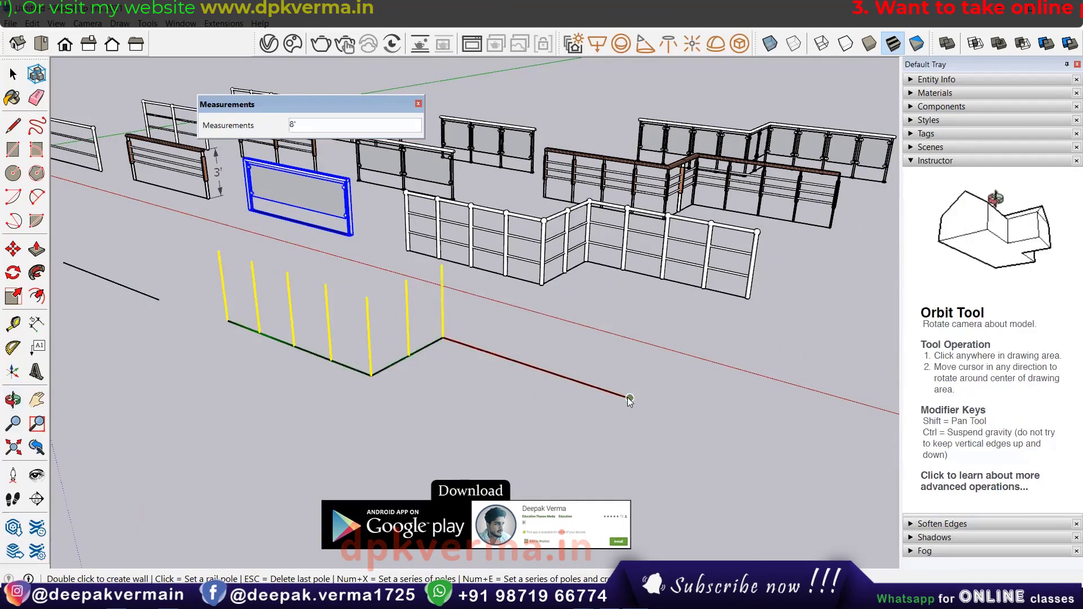
type("4")
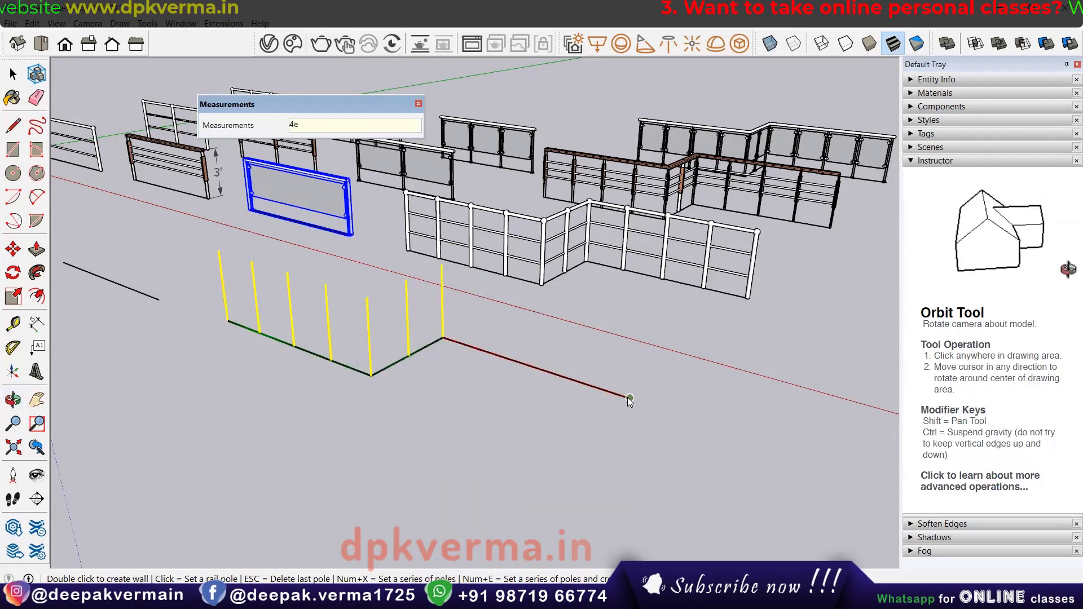
type("e")
key("Return")
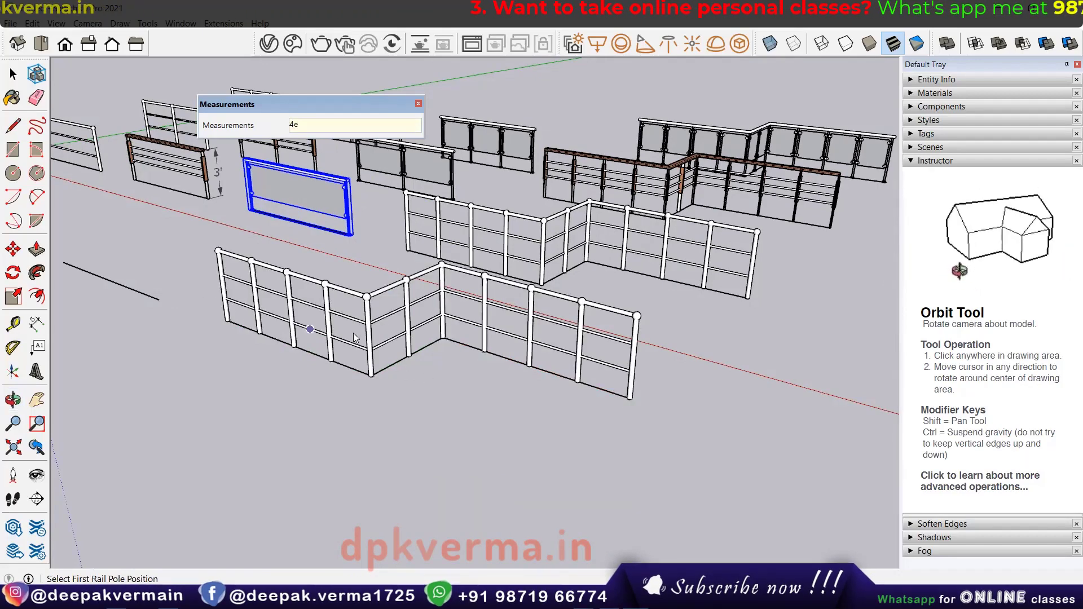
Orbit to the straight sample lines and accept MajRail settings with Rail Type B.
middle_click_drag(620, 351, 430, 361)
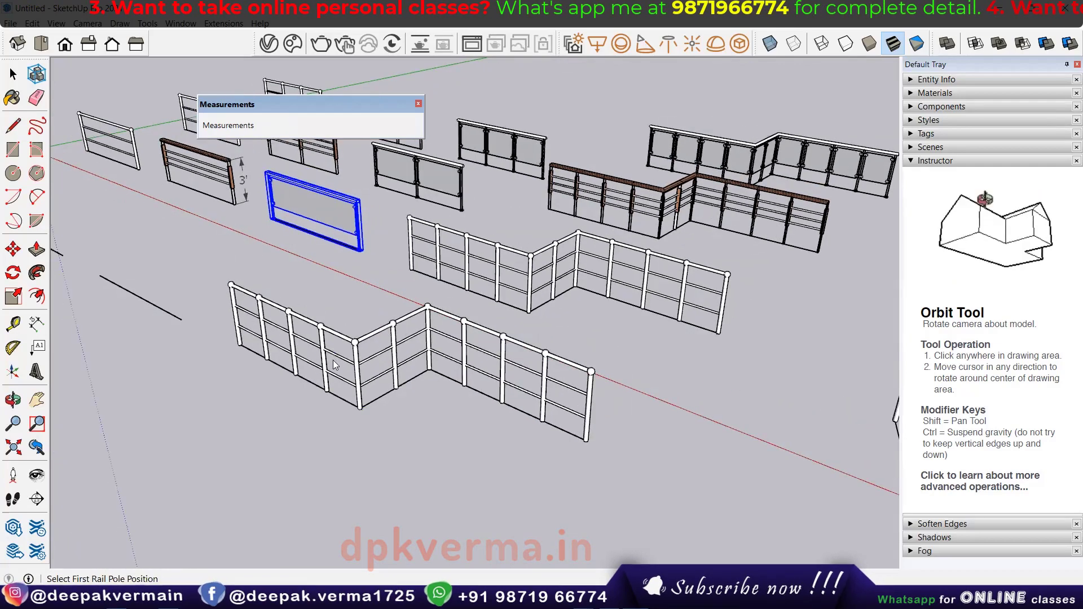
mouse_move(333, 364)
middle_mouse_down()
mouse_move(462, 330)
mouse_move(738, 390)
middle_mouse_up()
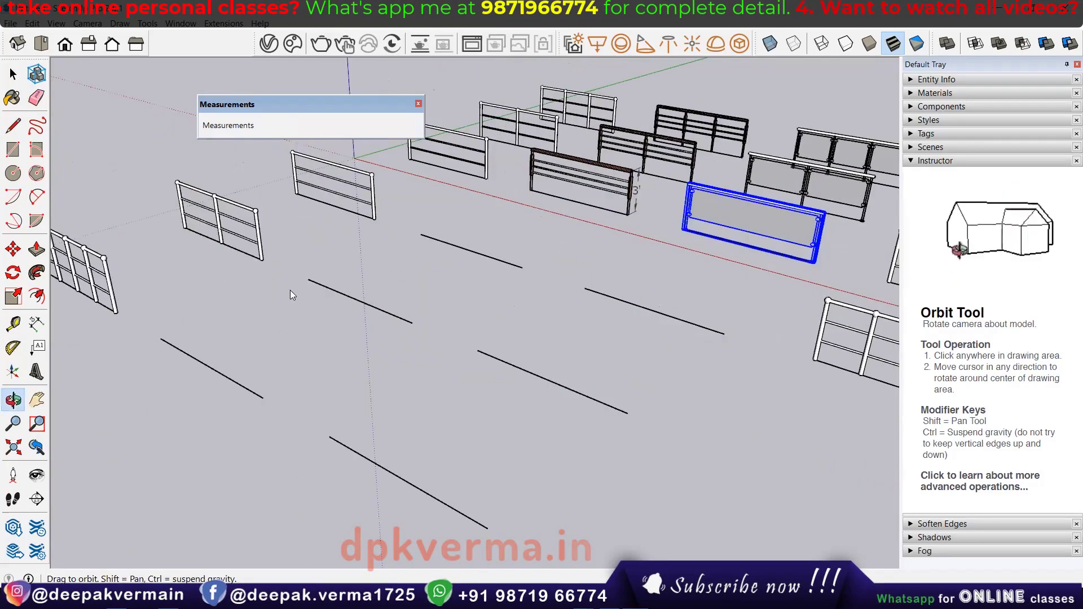
mouse_move(291, 296)
middle_mouse_down()
mouse_move(387, 346)
mouse_move(278, 48)
mouse_move(220, 28)
middle_mouse_up()
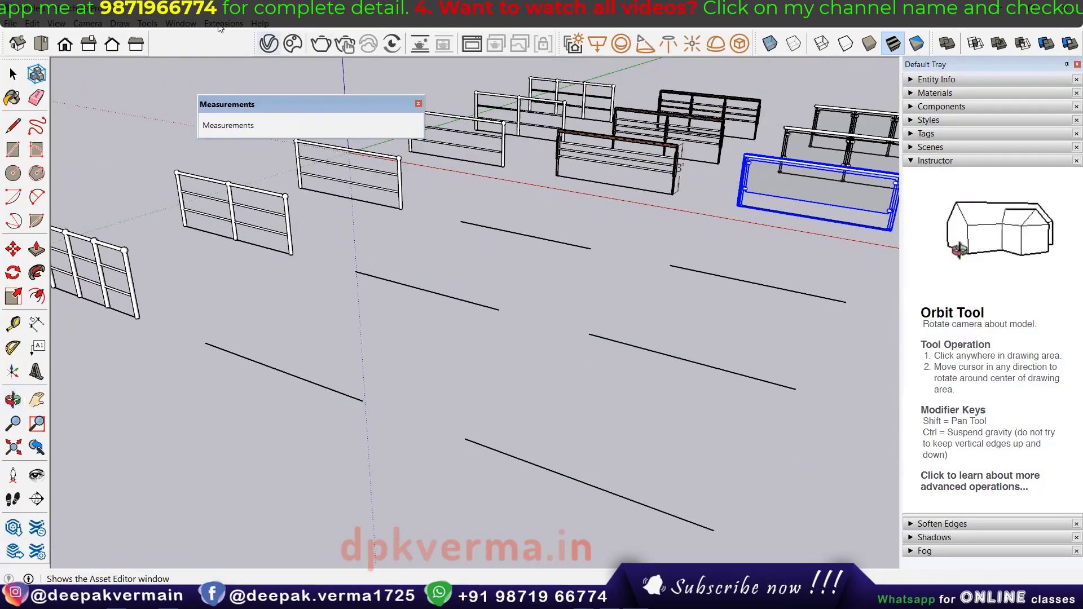
left_click(220, 23)
left_click(238, 72)
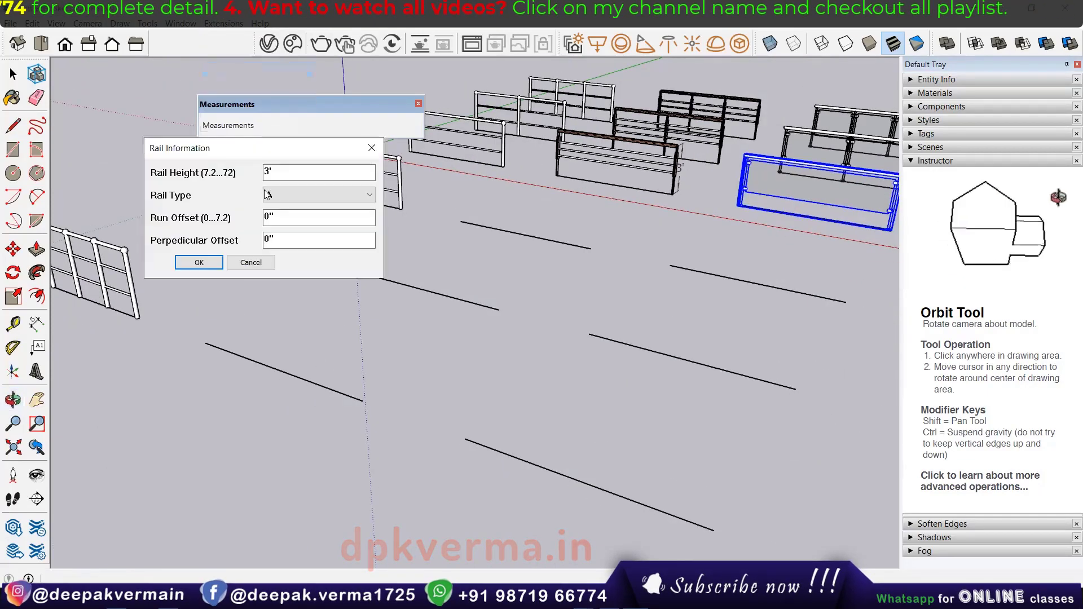
left_click(267, 194)
left_click(277, 217)
left_click(199, 263)
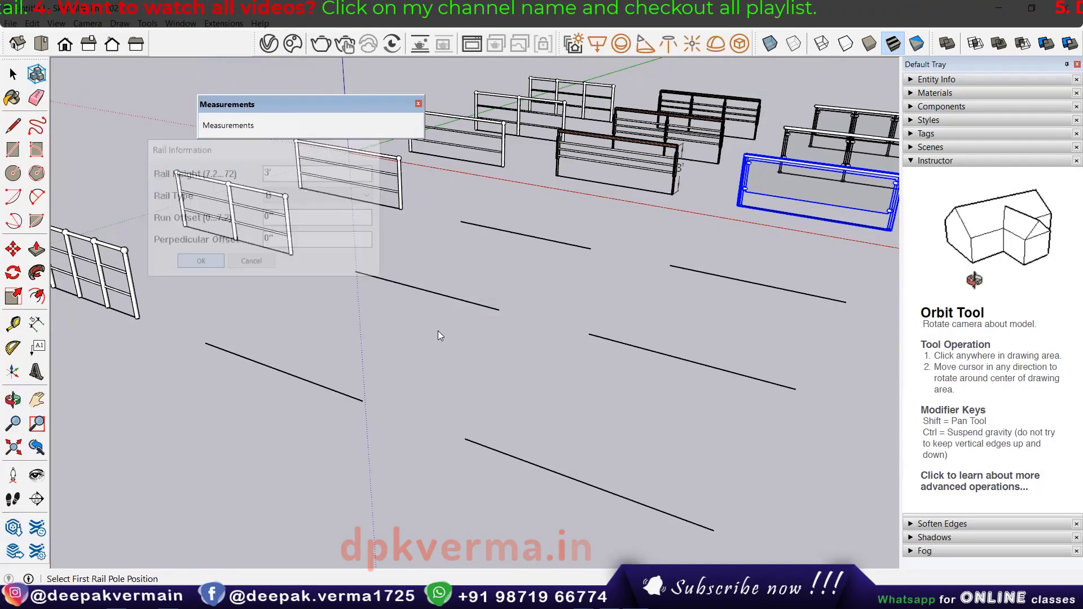
Build wood-topped type B rails along two lines, one with two poles, one with three.
scroll(438, 330, "down", 2)
scroll(362, 280, "down", 2)
scroll(361, 280, "up", 3)
left_click(361, 280)
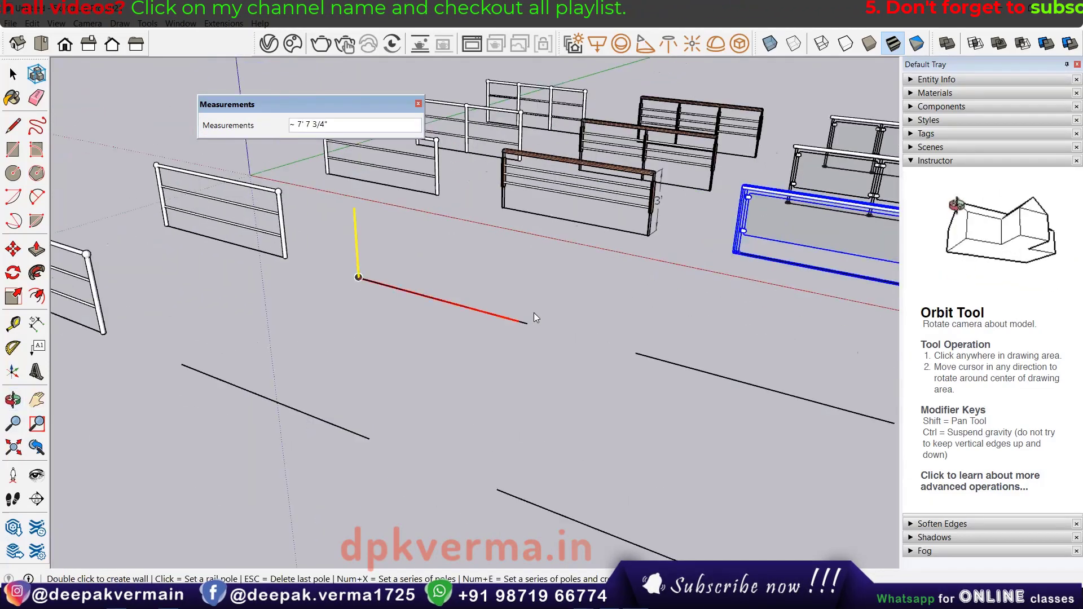
left_click(529, 320)
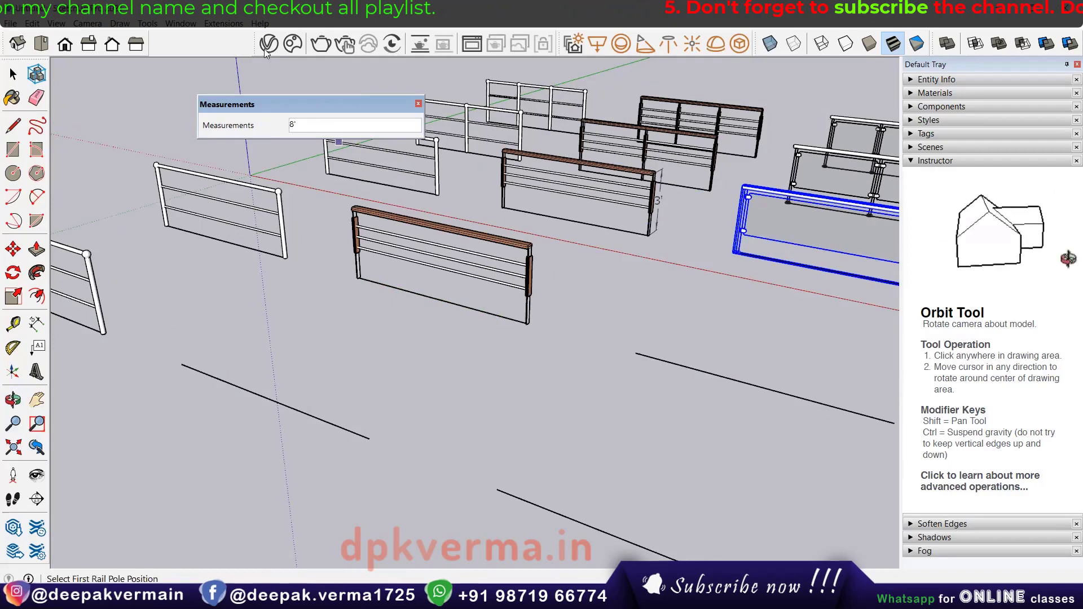
left_click(182, 365)
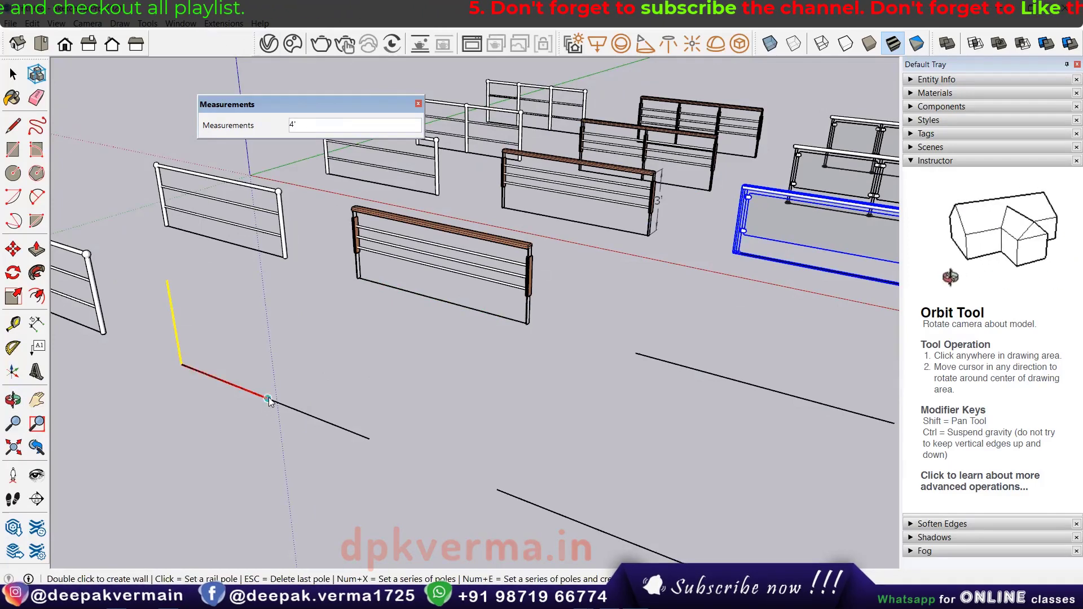
left_click(268, 399)
double_click(369, 439)
middle_click_drag(390, 433, 418, 373)
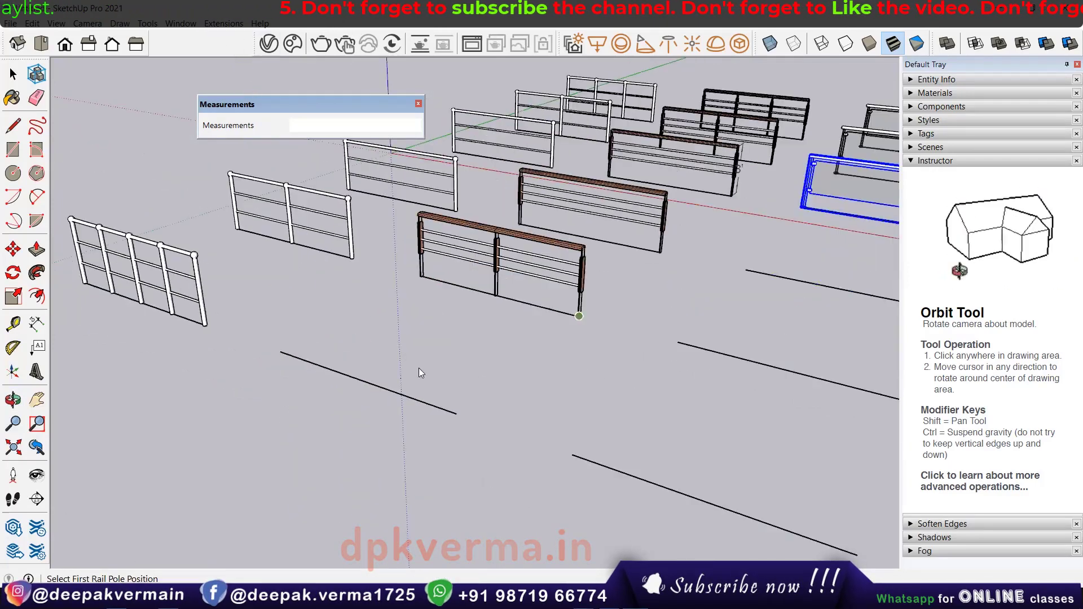
Add a type B rail divided into four equal panels using 4e.
left_click(280, 353)
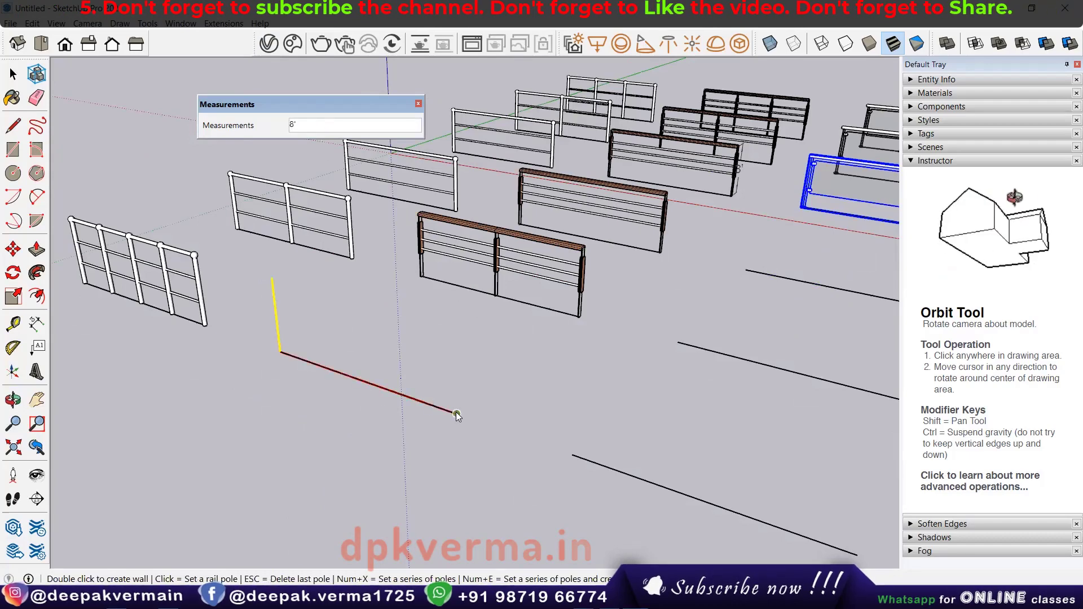
type("4e")
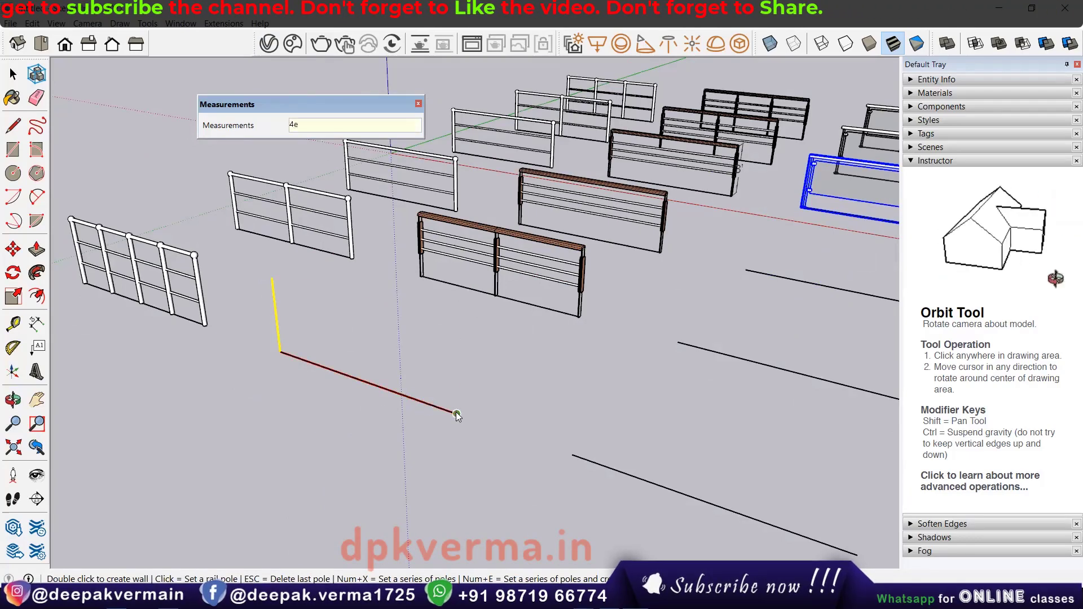
key("Return")
middle_click_drag(461, 389, 276, 329)
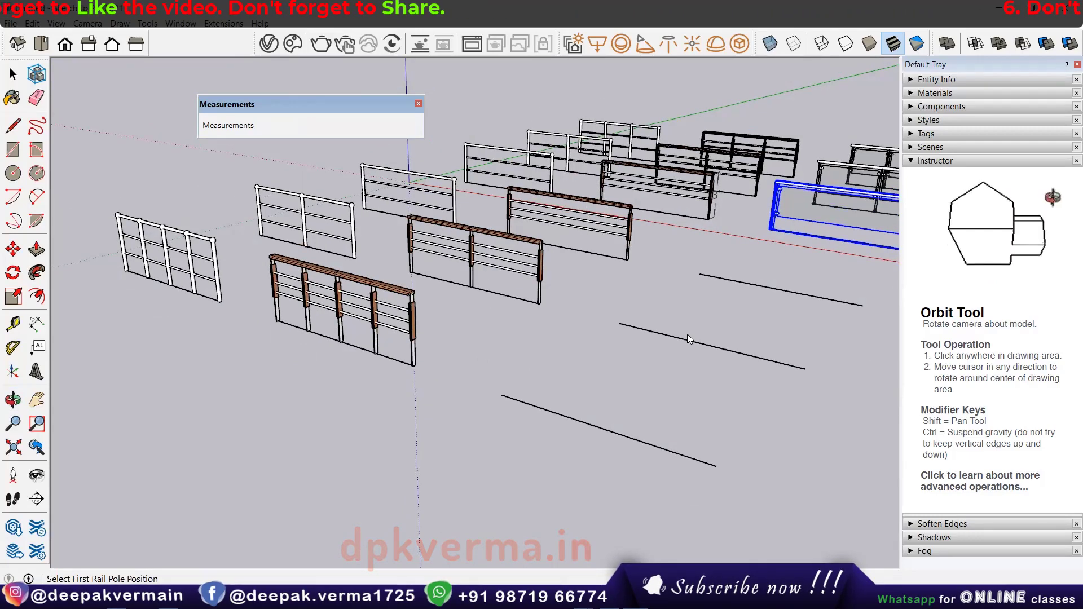
mouse_move(687, 334)
middle_mouse_down()
mouse_move(536, 323)
mouse_move(394, 237)
middle_mouse_up()
Start a MajRail railing with rail type C.
left_click(223, 23)
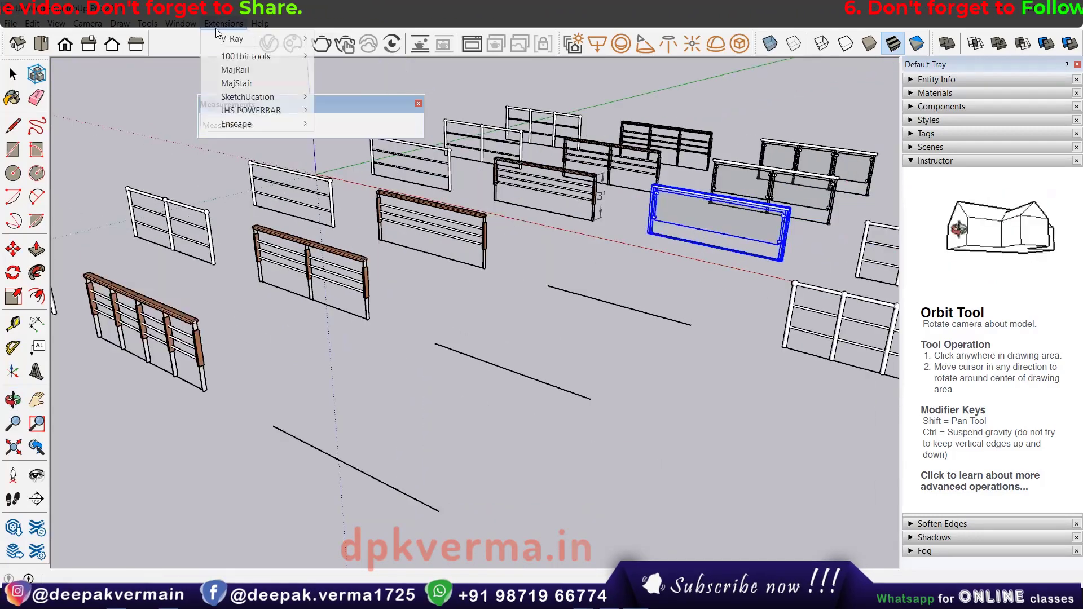
left_click(228, 69)
left_click(569, 279)
left_click(569, 309)
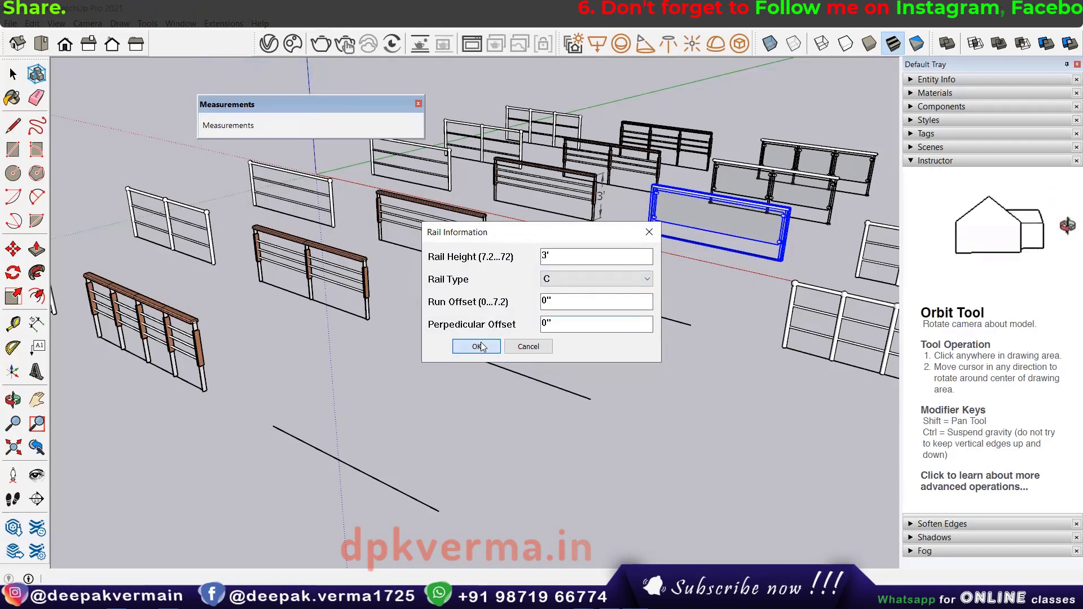
left_click(477, 346)
Build two glass-panel railings along the empty straight ground lines.
middle_click_drag(508, 333, 562, 297)
double_click(696, 321)
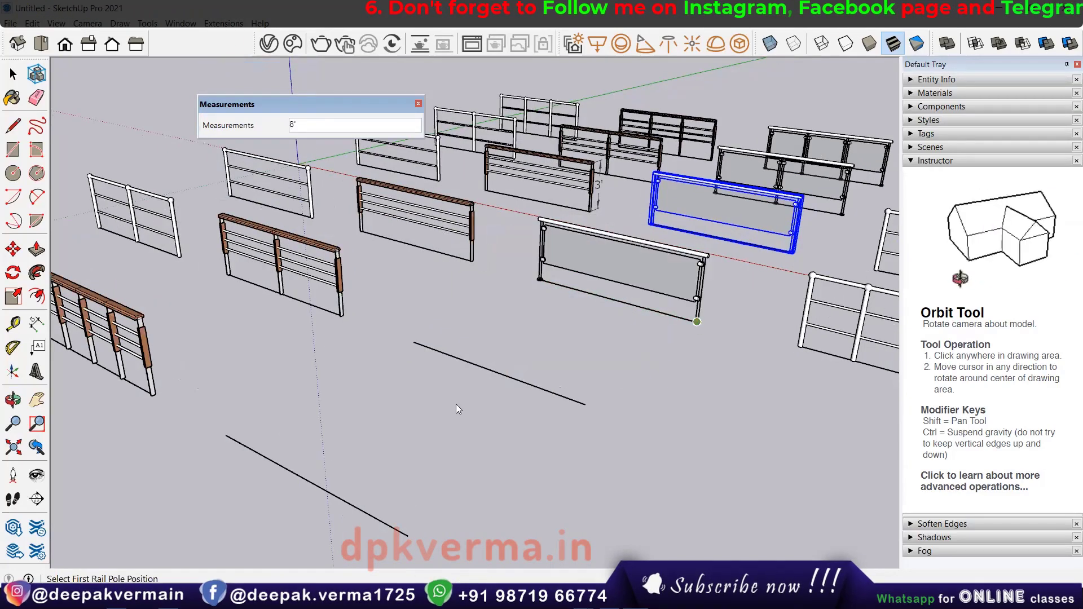
left_click(416, 345)
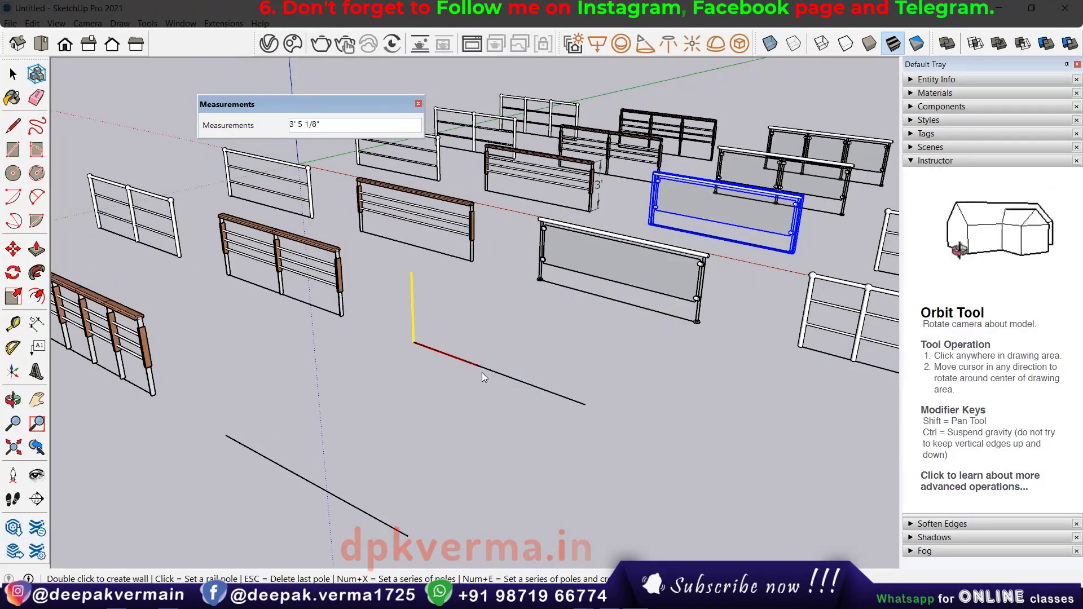
double_click(587, 404)
mouse_move(586, 404)
middle_mouse_down()
mouse_move(600, 364)
mouse_move(341, 400)
middle_mouse_up()
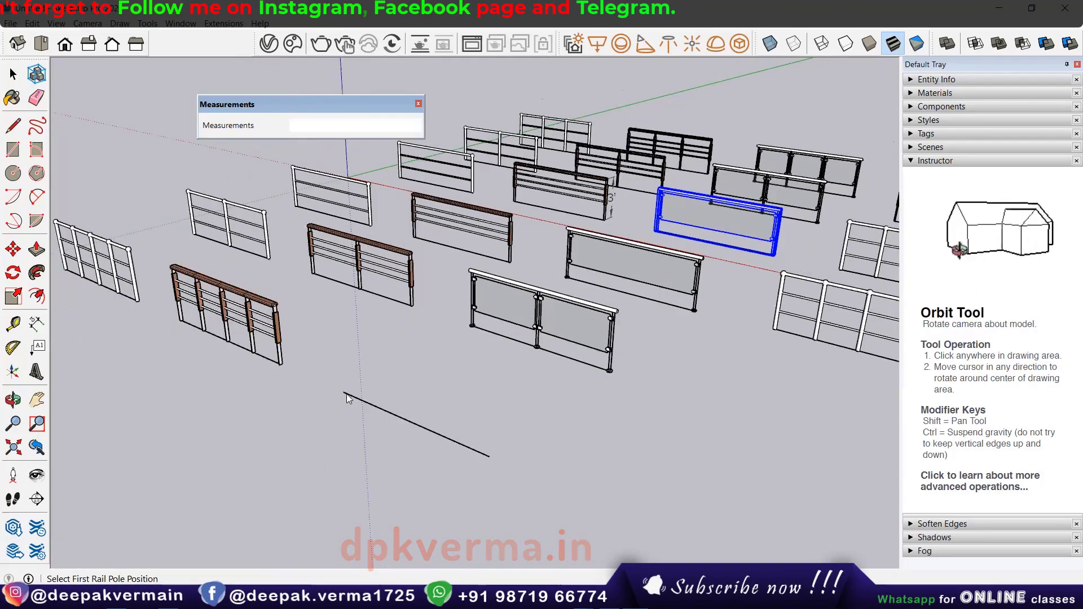
Build the bent-path railing with three evenly spaced poles using 3e, then inspect it.
left_click(343, 391)
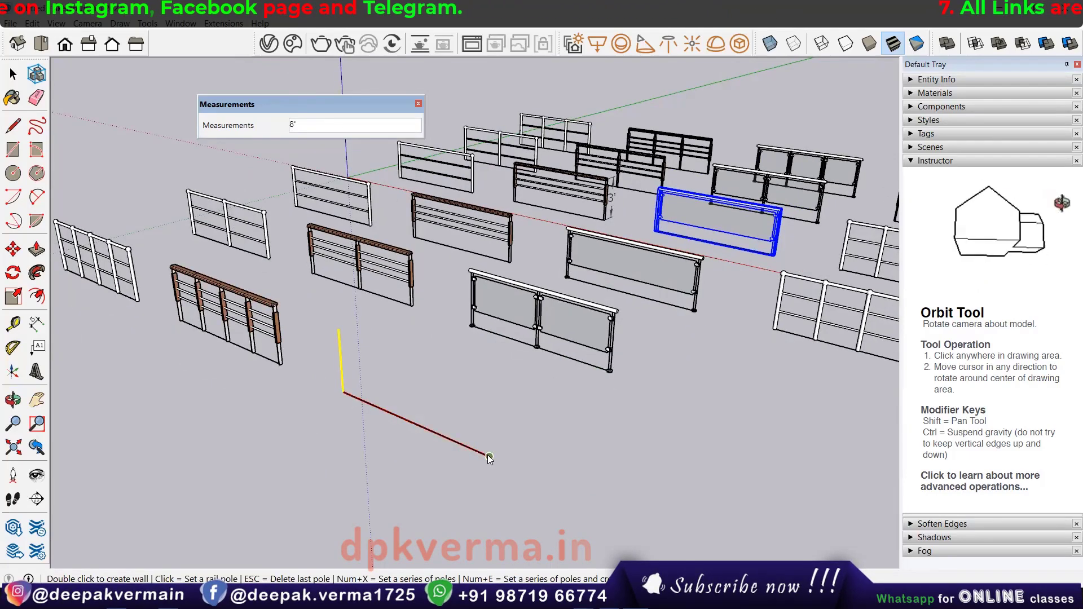
type("3e")
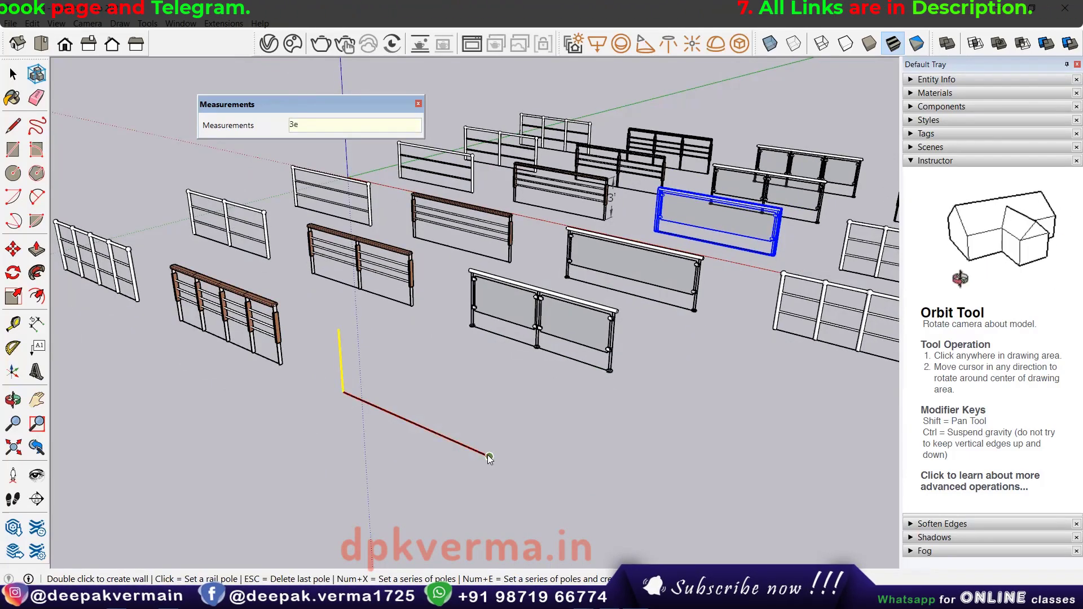
key("Return")
mouse_move(573, 412)
middle_mouse_down()
mouse_move(594, 410)
mouse_move(659, 281)
mouse_move(481, 330)
mouse_move(496, 318)
middle_mouse_up()
scroll(496, 318, "up", 5)
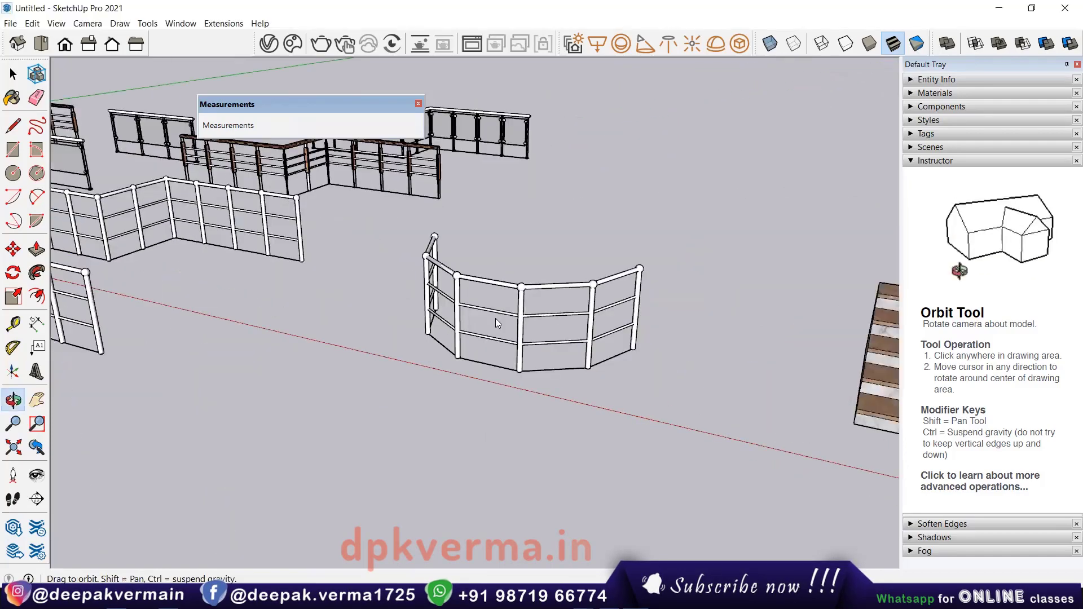
Delete the white railing on the bent path.
scroll(496, 319, "up", 2)
key("space")
left_click(502, 276)
middle_click_drag(562, 355, 537, 343)
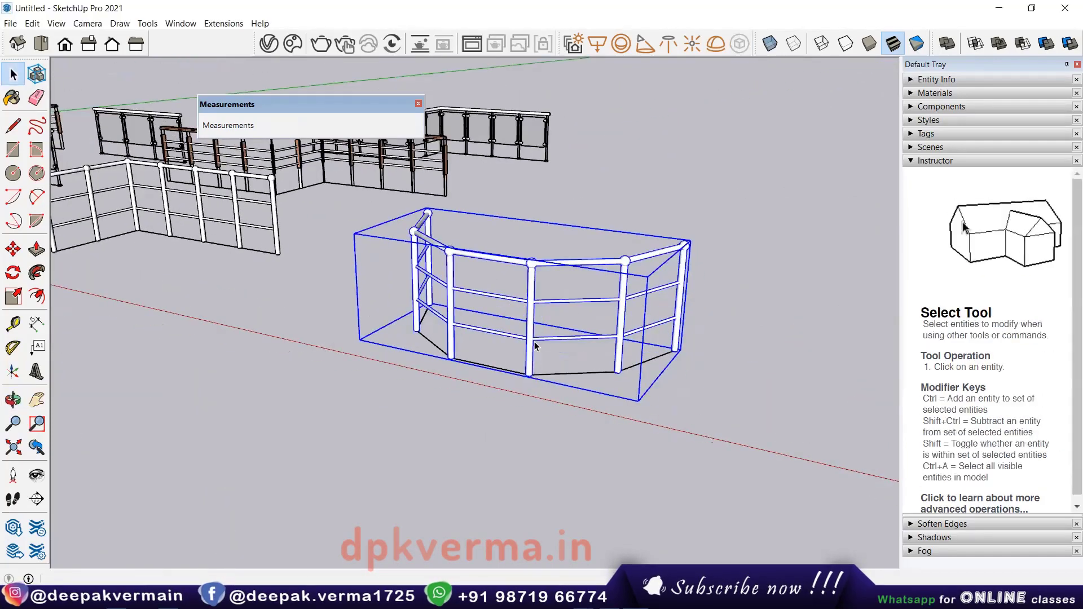
key("Delete")
Start a new MajRail railing with rail type B.
left_click(181, 24)
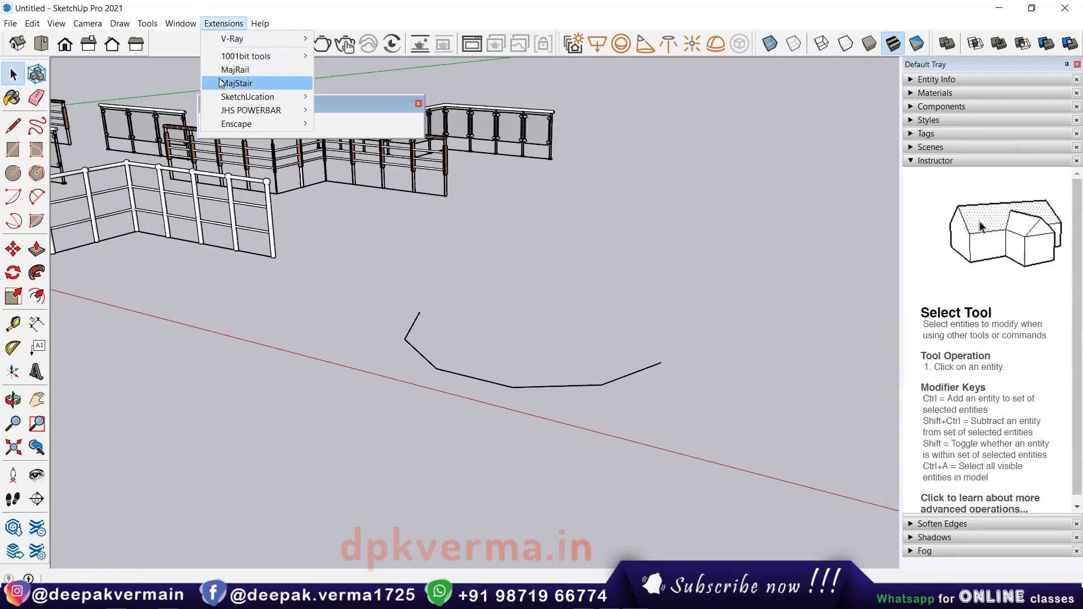
left_click(231, 69)
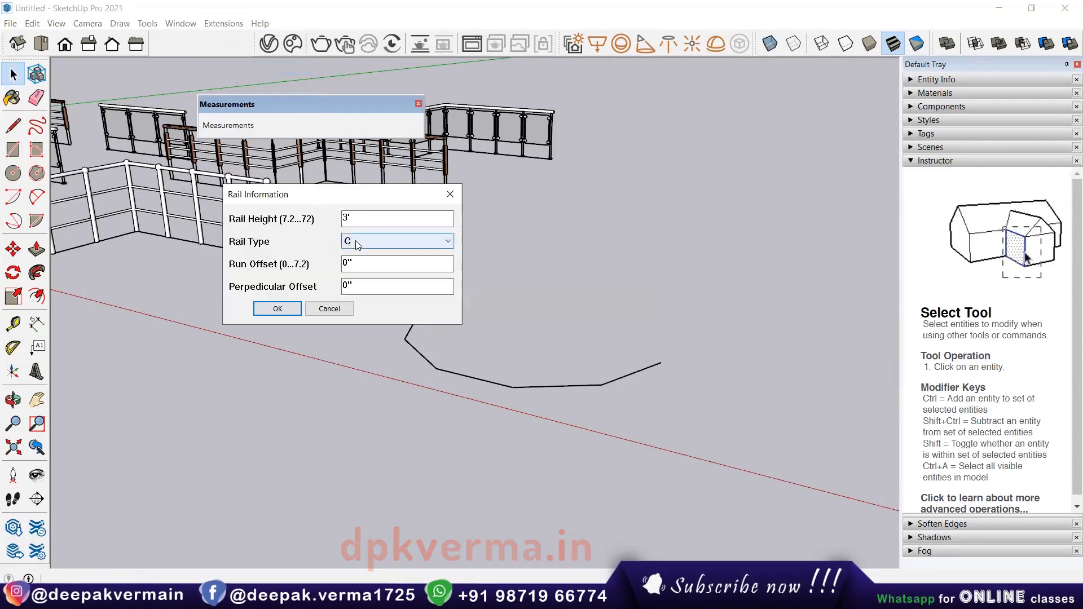
left_click(357, 244)
left_click(356, 268)
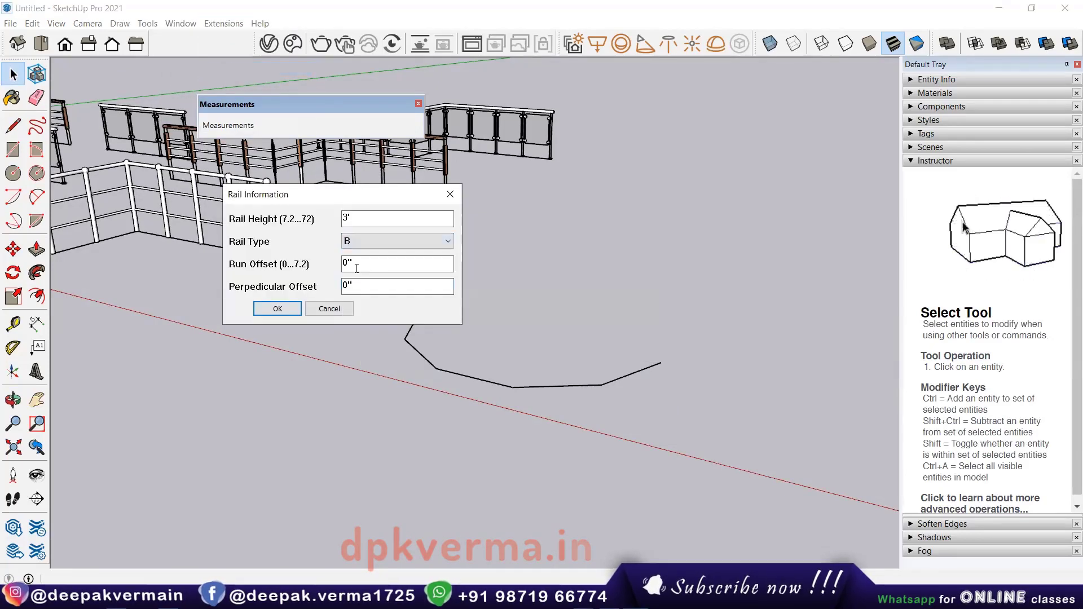
left_click(277, 309)
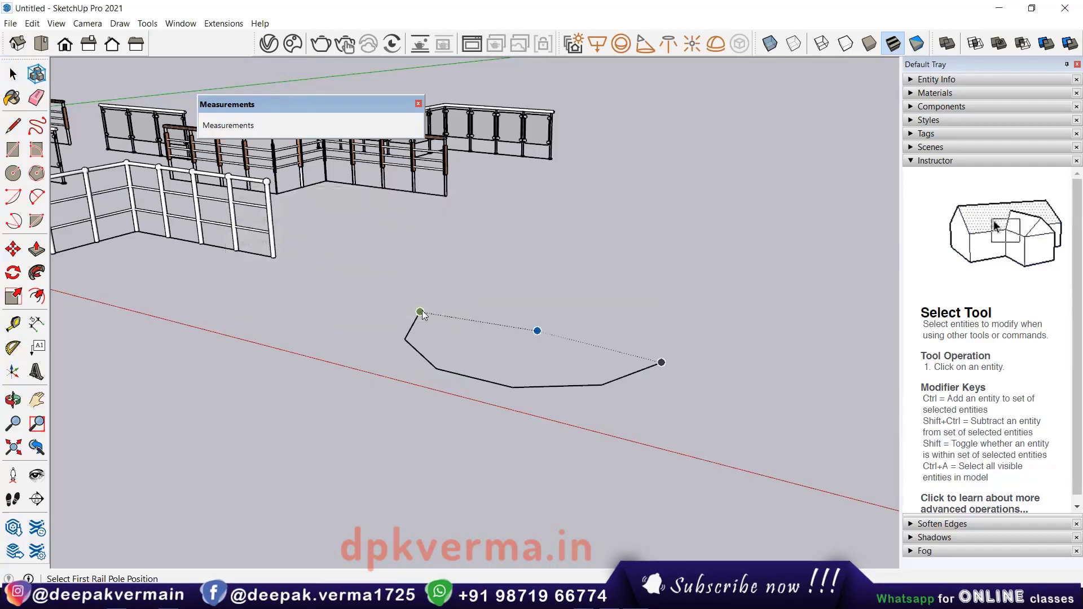
Place poles along the bent path to build the wooden railing, then turn toward the staircases.
left_click(512, 386)
double_click(658, 364)
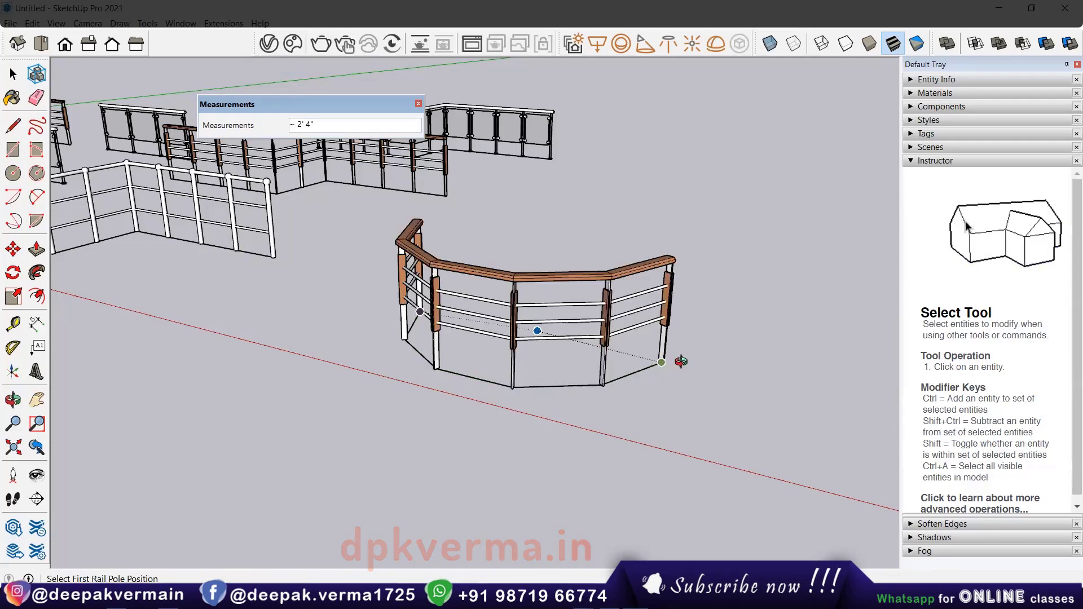
mouse_move(721, 356)
middle_mouse_down()
mouse_move(783, 274)
mouse_move(677, 363)
middle_mouse_up()
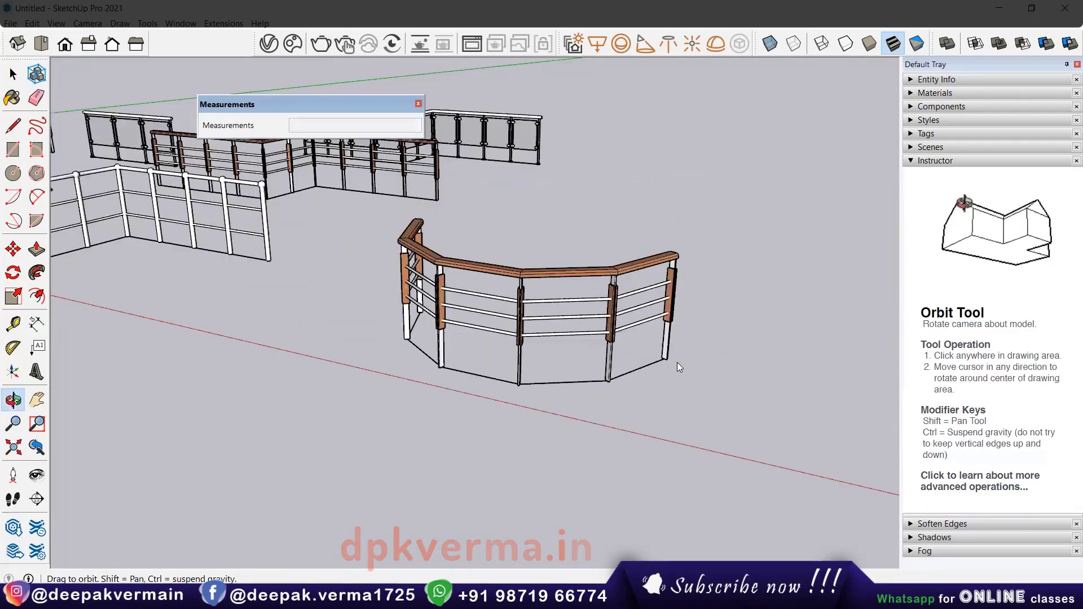
mouse_move(529, 356)
middle_mouse_down()
mouse_move(586, 361)
mouse_move(519, 334)
mouse_move(451, 327)
middle_mouse_up()
scroll(500, 328, "up", 3)
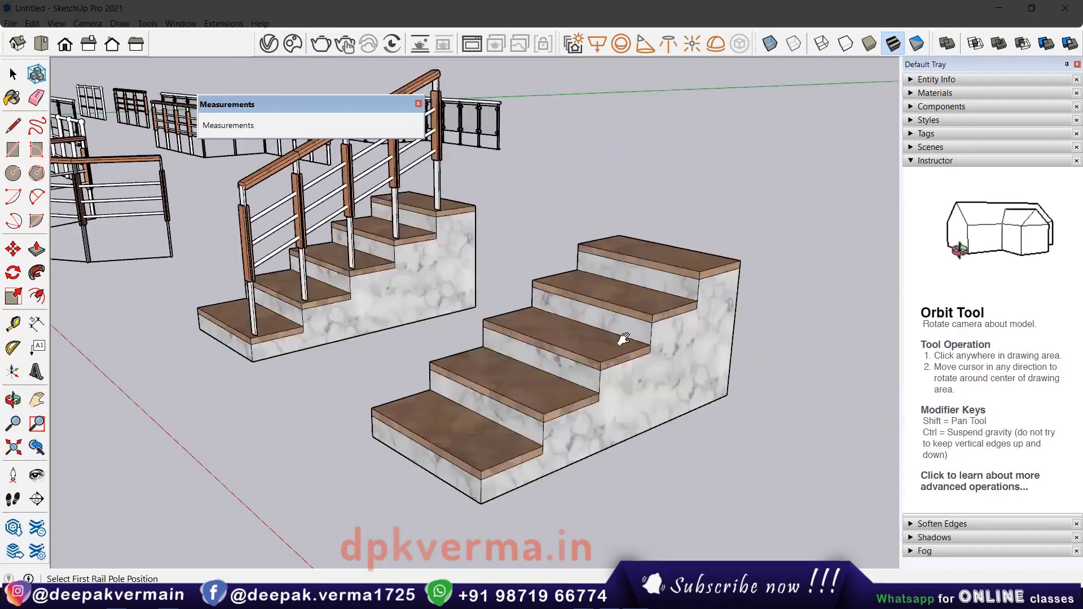
mouse_move(623, 338)
middle_mouse_down()
mouse_move(614, 394)
mouse_move(603, 387)
middle_mouse_up()
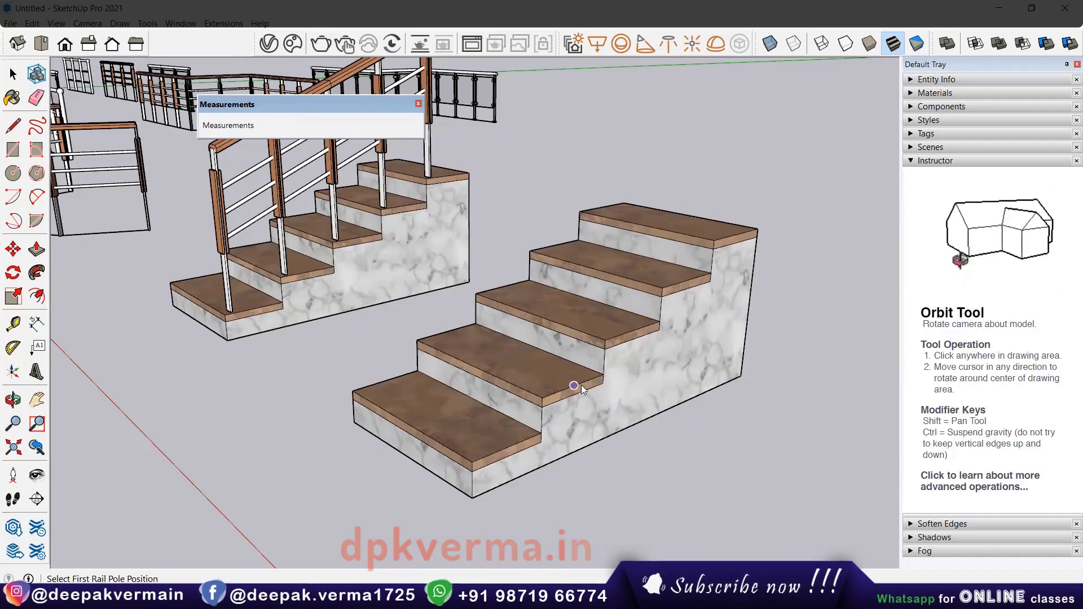
left_click(529, 433)
left_click(663, 309)
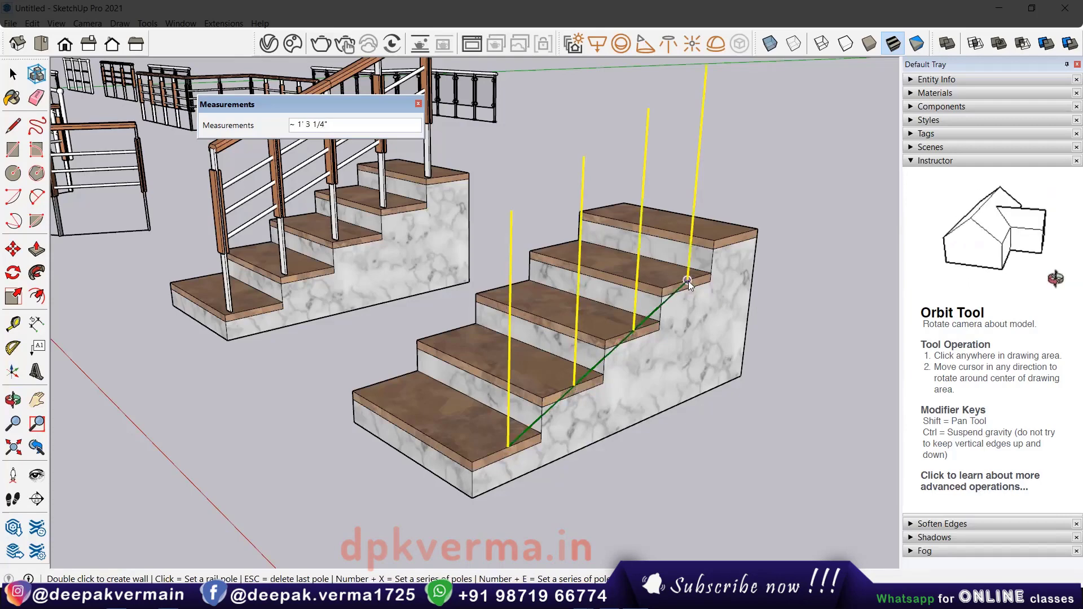
double_click(738, 236)
middle_click_drag(721, 306, 677, 322)
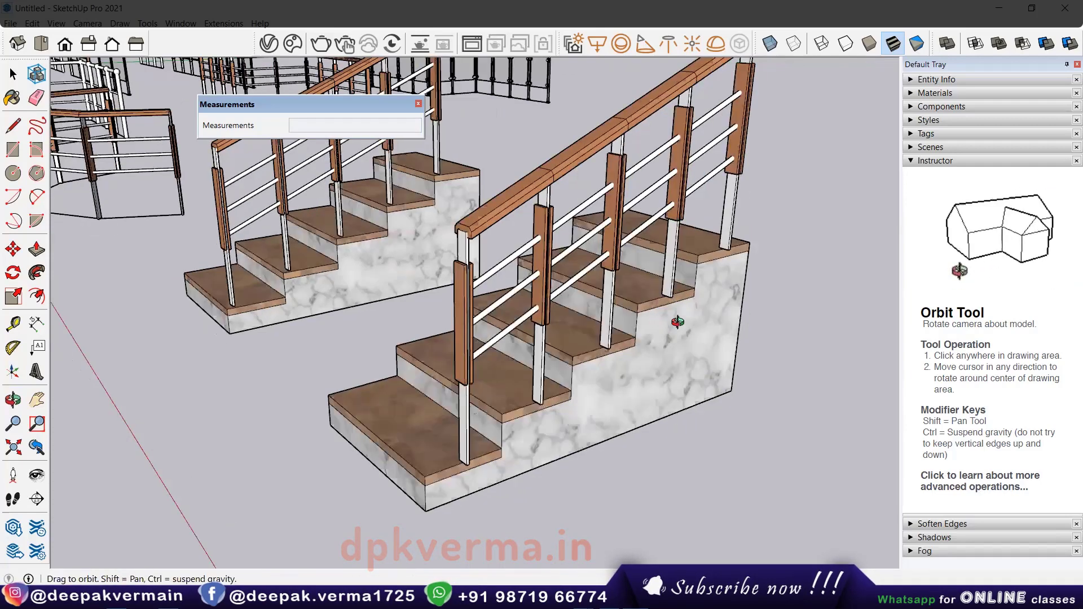
scroll(587, 459, "up", 2)
scroll(542, 457, "up", 3)
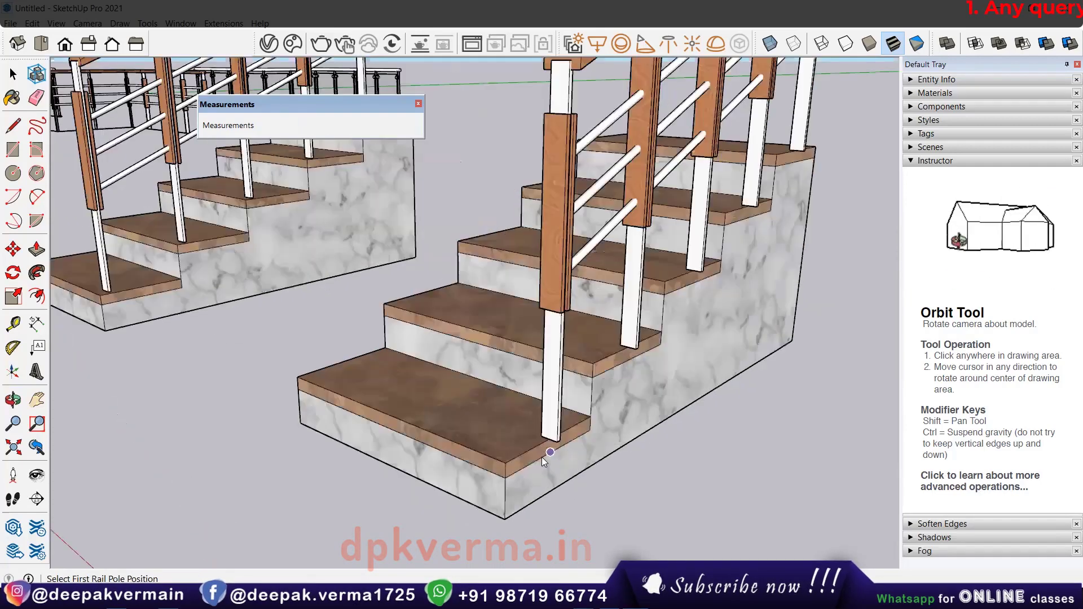
scroll(542, 407, "up", 3)
scroll(556, 409, "up", 2)
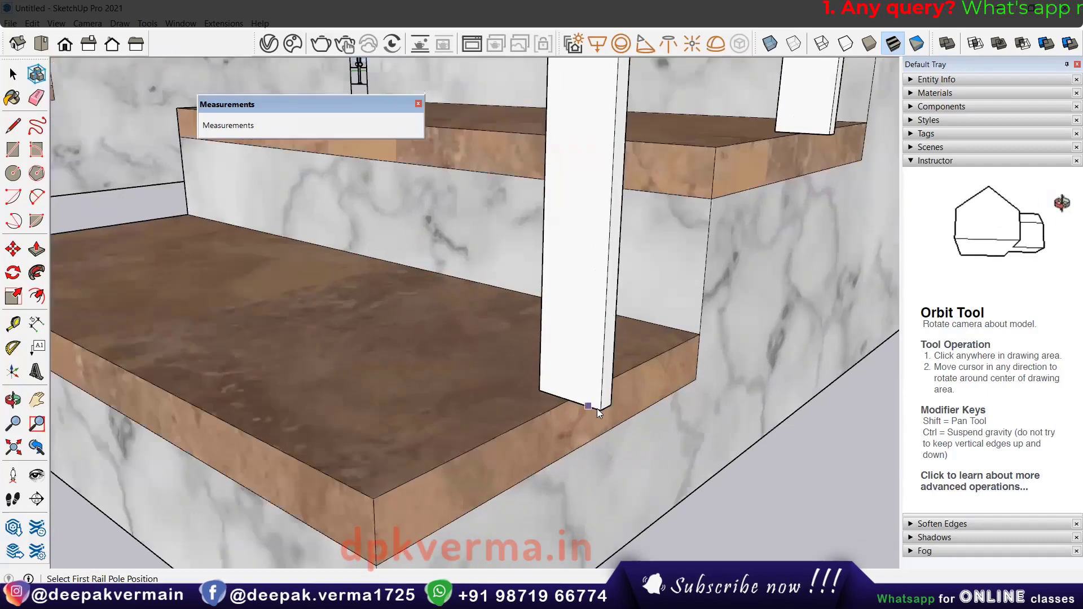
scroll(567, 401, "down", 1)
scroll(568, 408, "down", 2)
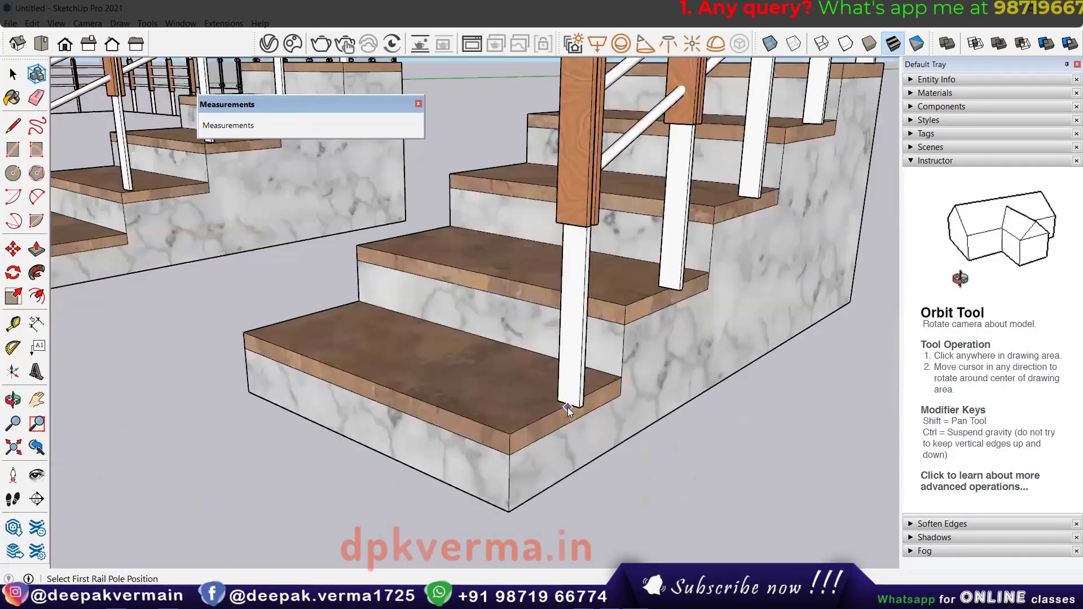
scroll(567, 407, "down", 3)
scroll(532, 435, "up", 1)
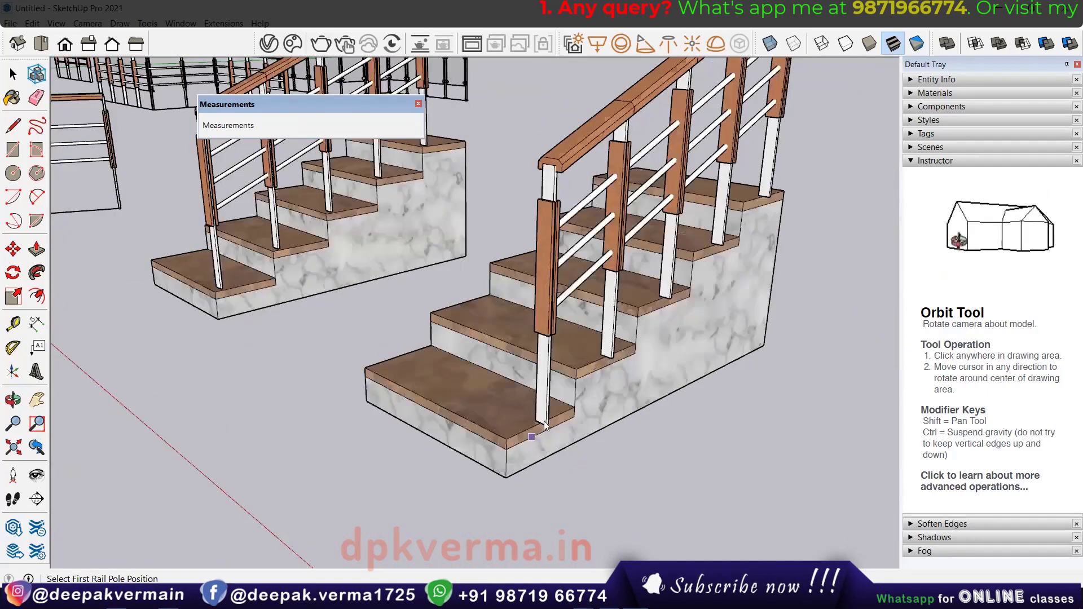
scroll(524, 423, "up", 1)
scroll(516, 410, "down", 2)
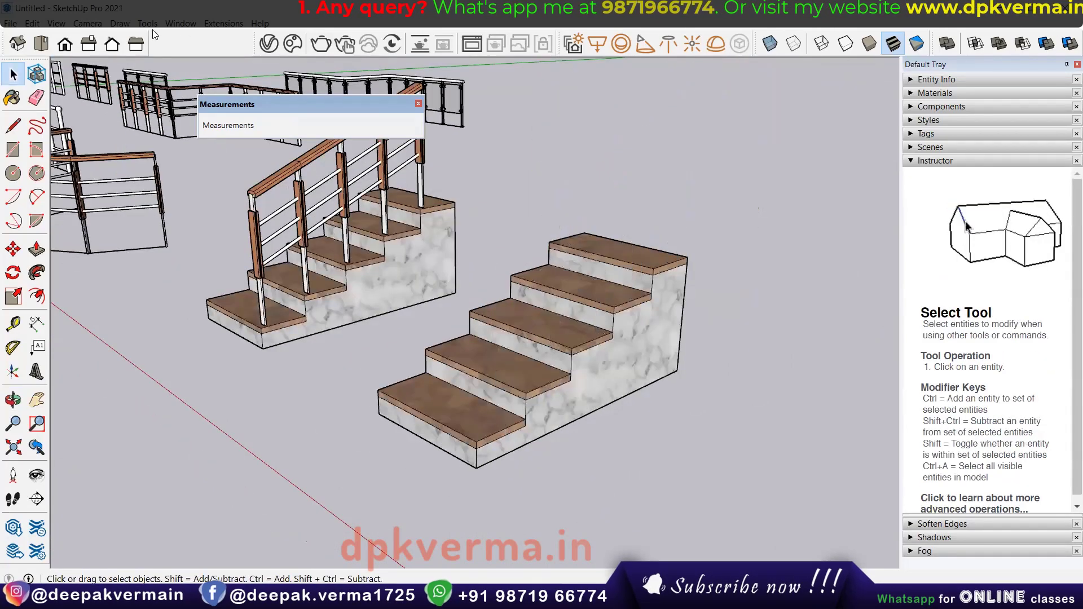
left_click(223, 23)
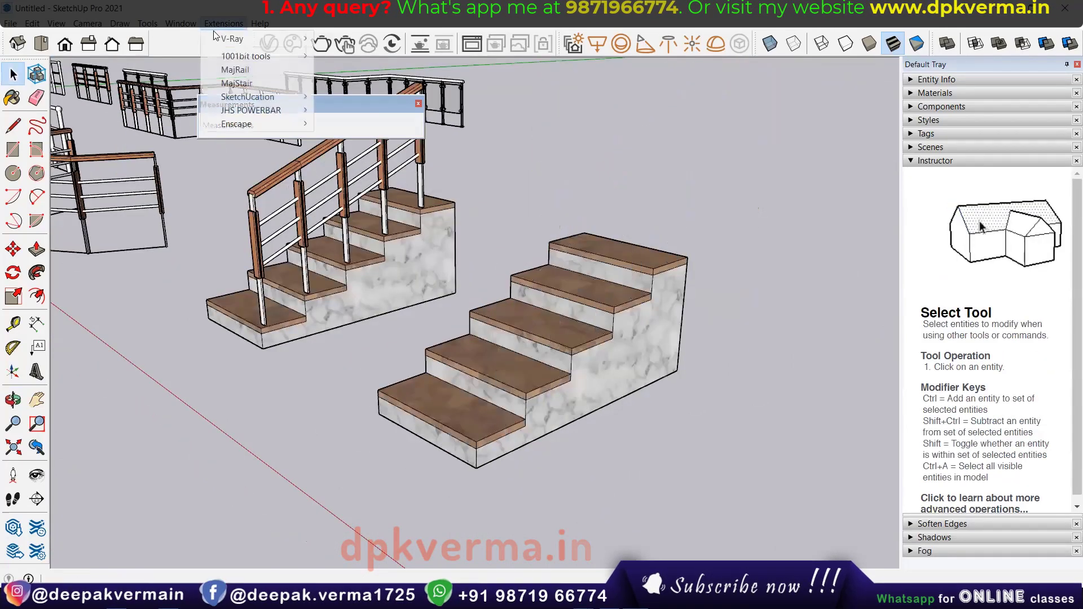
left_click(227, 70)
left_click_drag(478, 239, 217, 175)
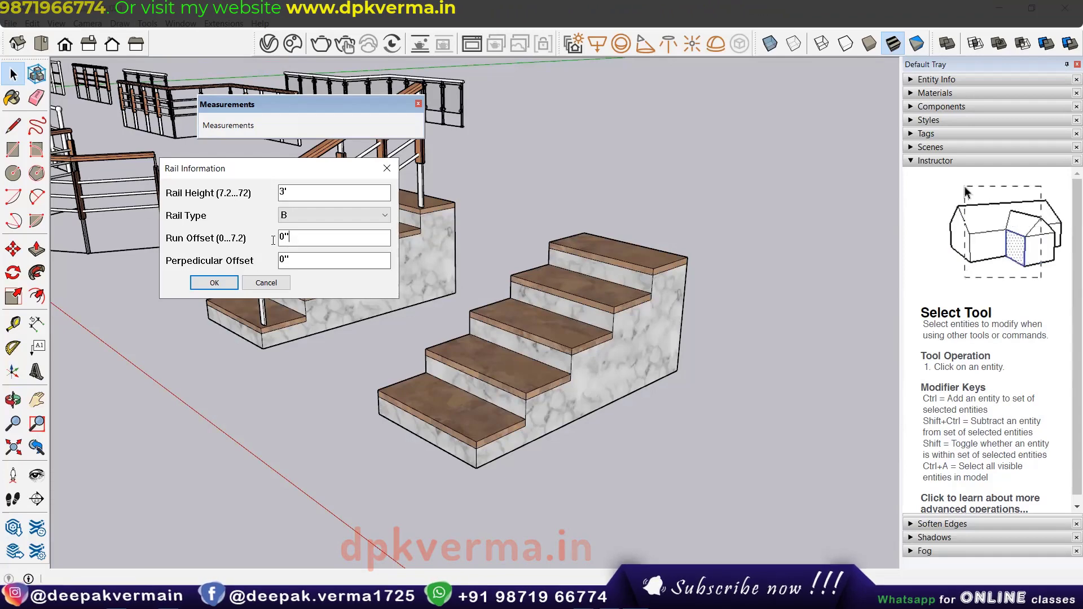
key("Tab")
type("2")
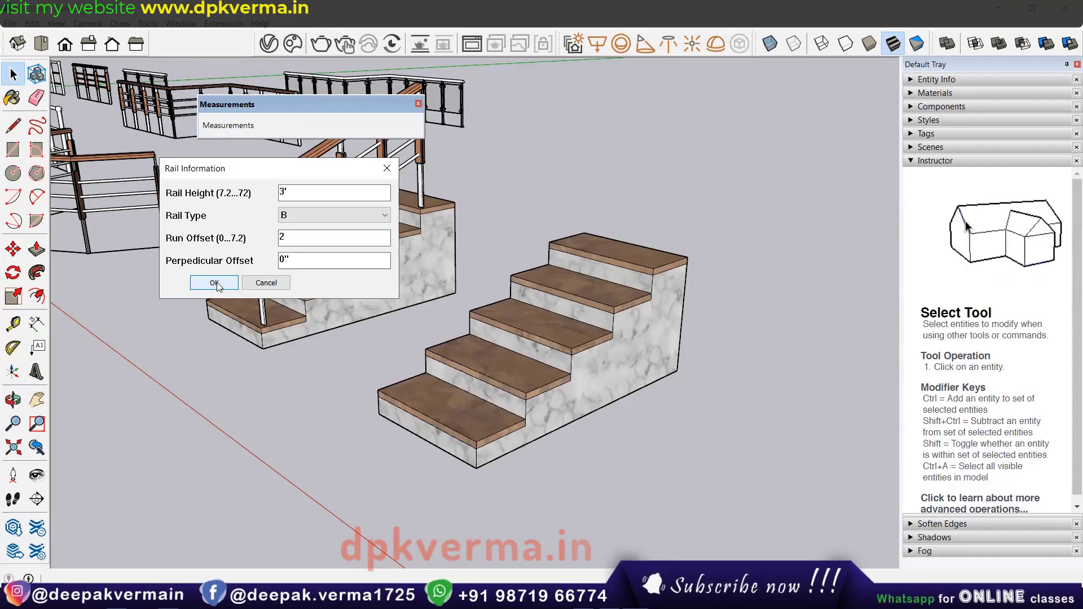
left_click(216, 282)
mouse_move(418, 387)
middle_mouse_down()
mouse_move(421, 401)
mouse_move(285, 412)
middle_mouse_up()
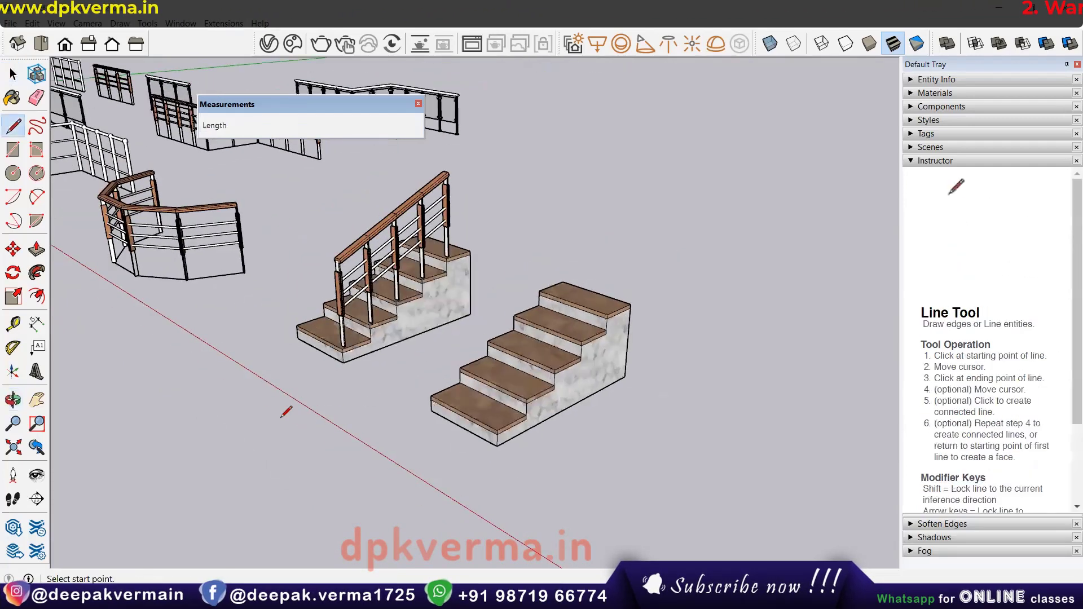
left_click(285, 412)
left_click(423, 495)
mouse_move(423, 495)
middle_mouse_down()
mouse_move(426, 462)
mouse_move(507, 404)
mouse_move(351, 168)
middle_mouse_up()
left_click(223, 23)
mouse_move(235, 69)
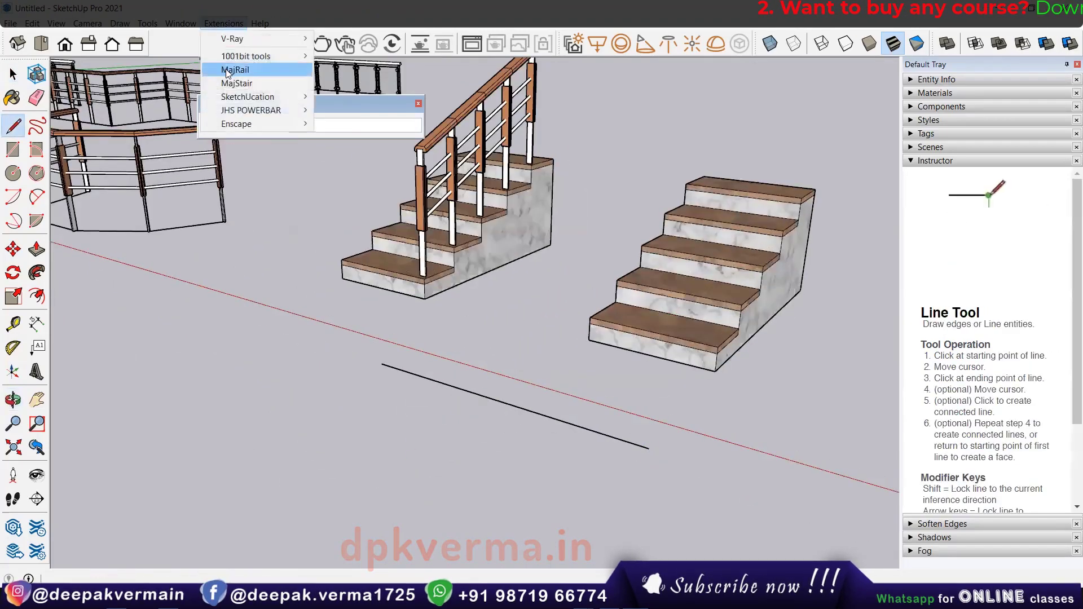
left_click(361, 100)
left_click(485, 345)
scroll(406, 377, "up", 2)
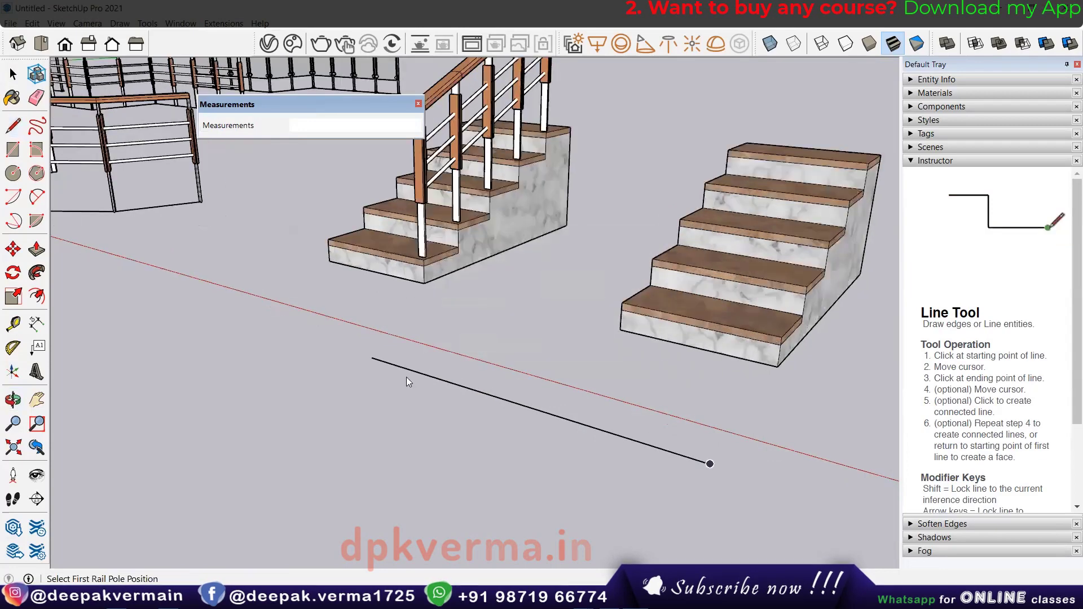
scroll(367, 355, "up", 1)
left_click(367, 356)
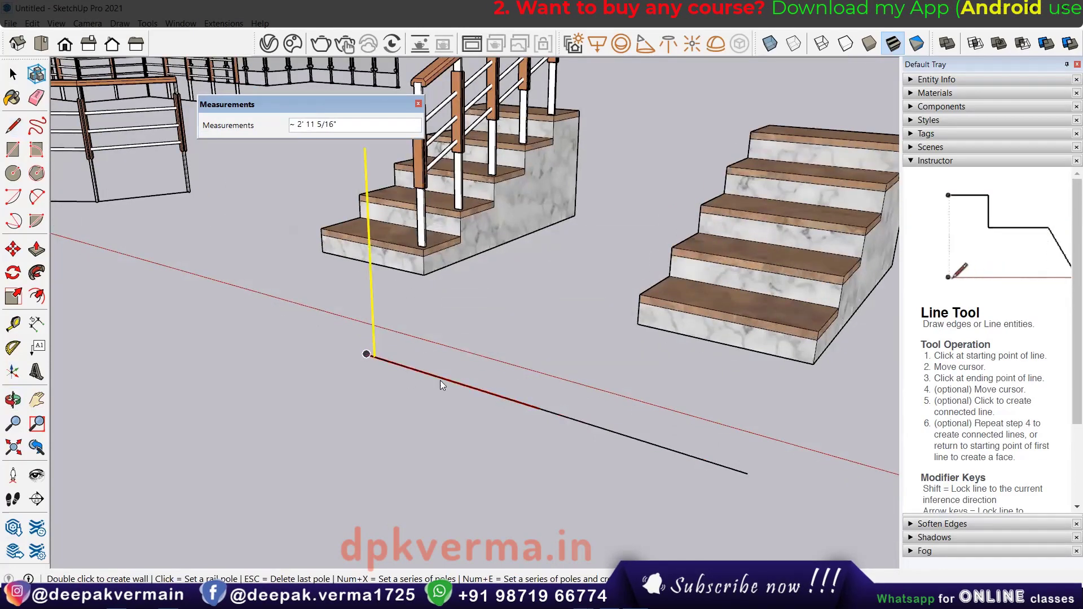
scroll(358, 360, "up", 1)
scroll(395, 359, "up", 1)
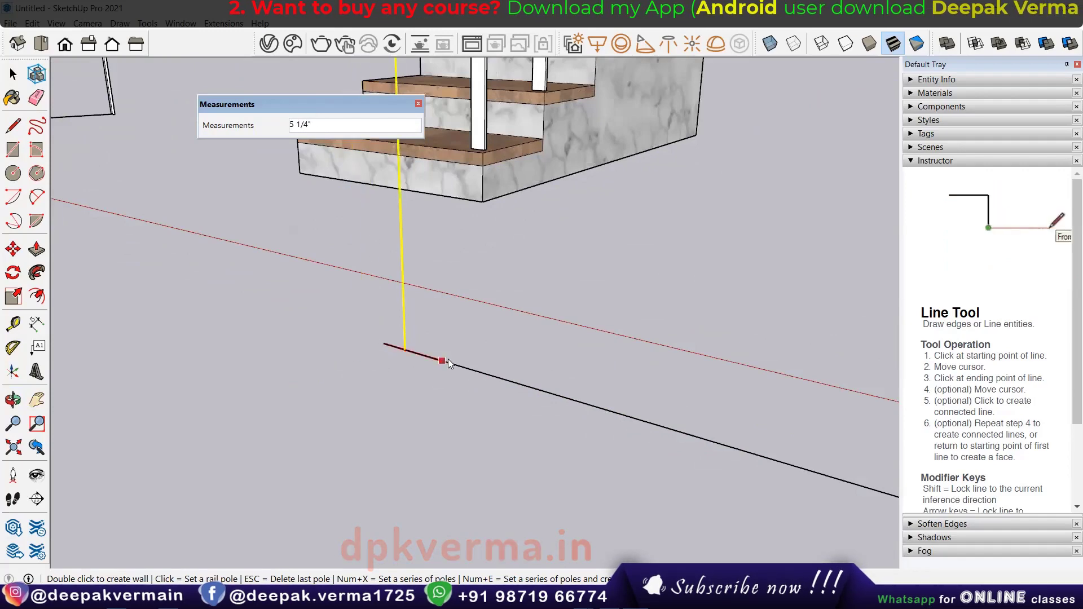
scroll(448, 361, "down", 2)
scroll(448, 362, "down", 2)
mouse_move(501, 376)
middle_mouse_down()
mouse_move(538, 397)
mouse_move(311, 350)
mouse_move(265, 312)
mouse_move(526, 381)
mouse_move(750, 422)
middle_mouse_up()
double_click(530, 393)
scroll(526, 377, "down", 1)
scroll(526, 377, "down", 1)
scroll(570, 379, "down", 1)
scroll(750, 422, "up", 2)
scroll(661, 419, "up", 1)
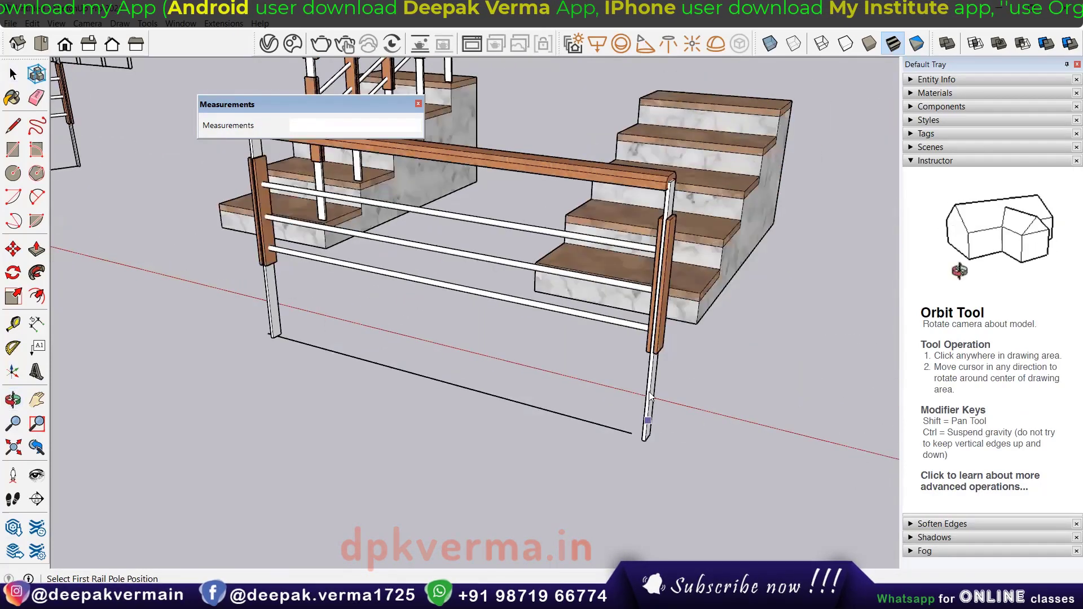
key("space")
left_click(651, 391)
Start a MajRail railing with a 3-inch run offset.
middle_click_drag(574, 446, 526, 370)
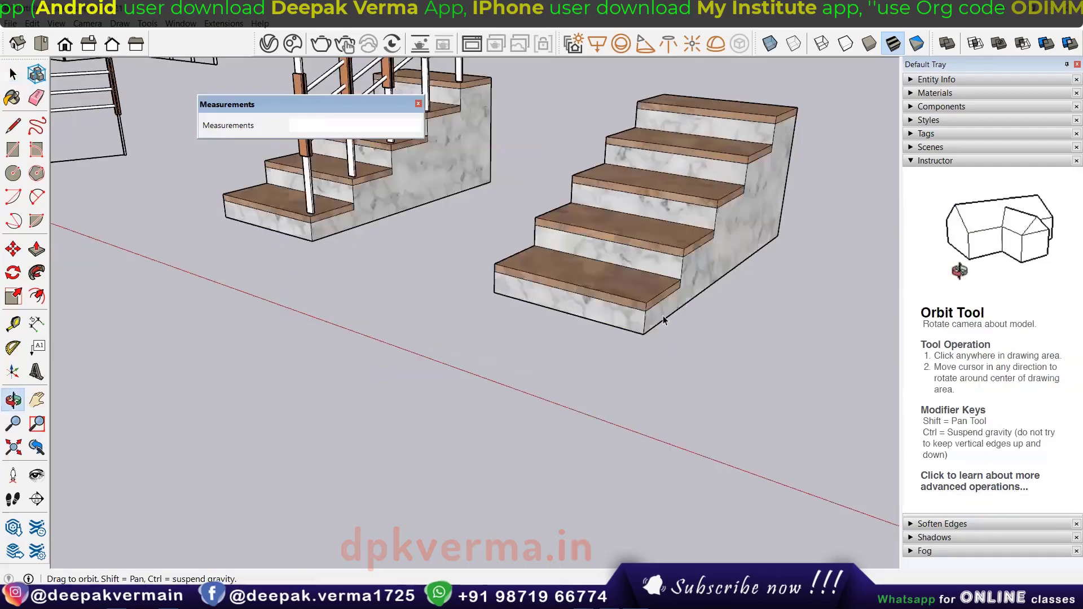
scroll(526, 370, "up", 3)
scroll(575, 326, "up", 2)
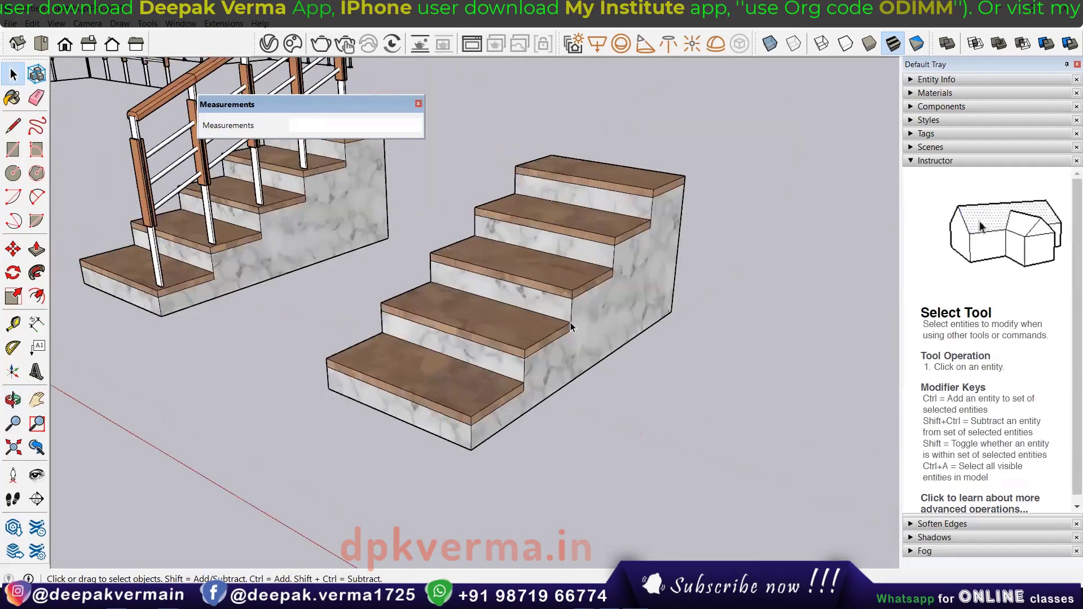
middle_click_drag(575, 326, 542, 325)
left_click(232, 72)
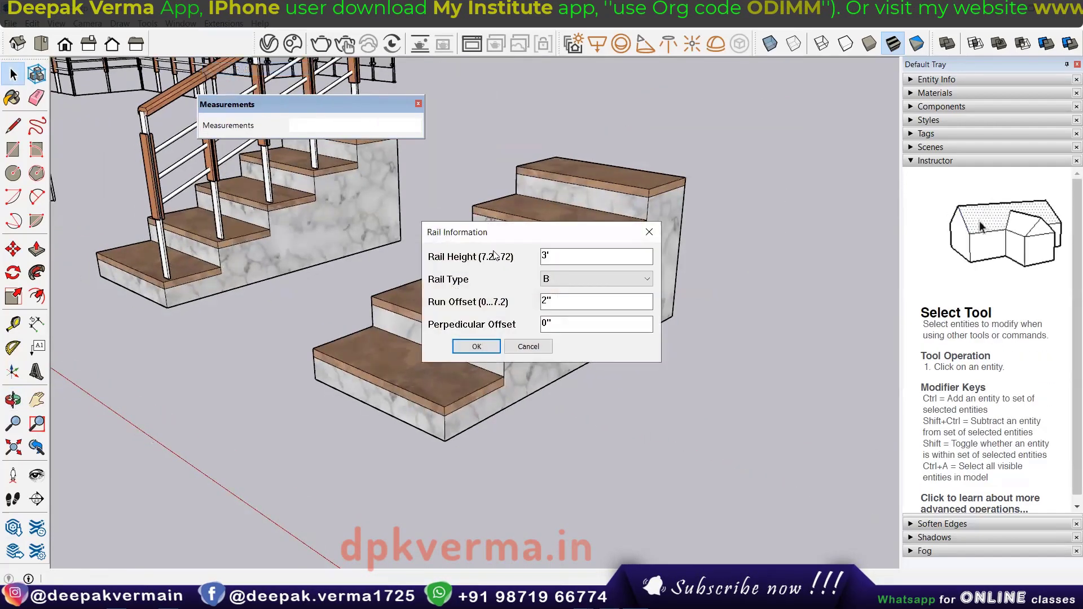
left_click_drag(488, 229, 179, 176)
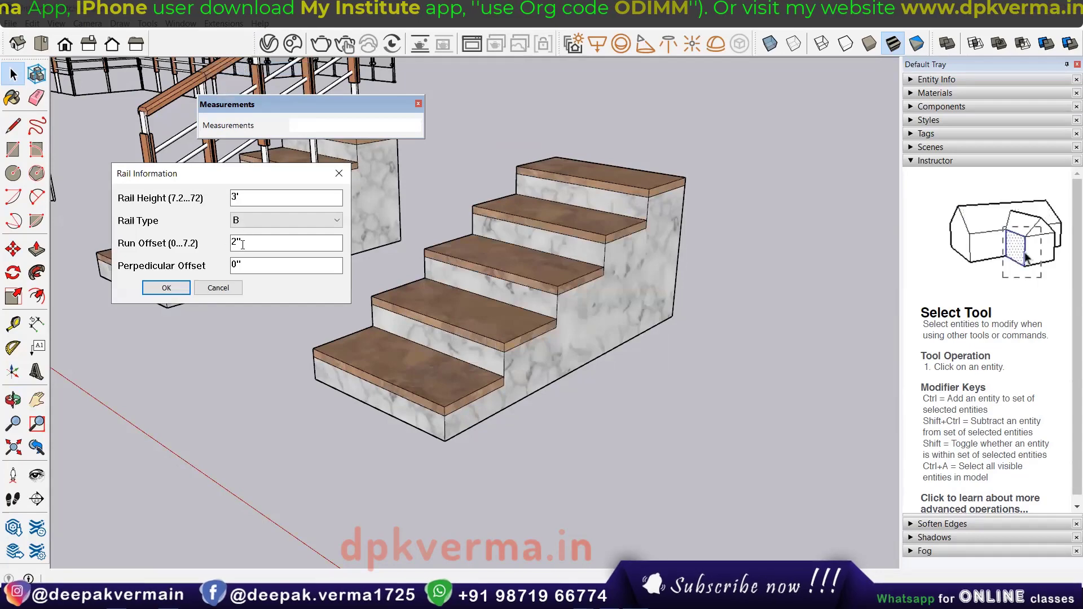
type("3")
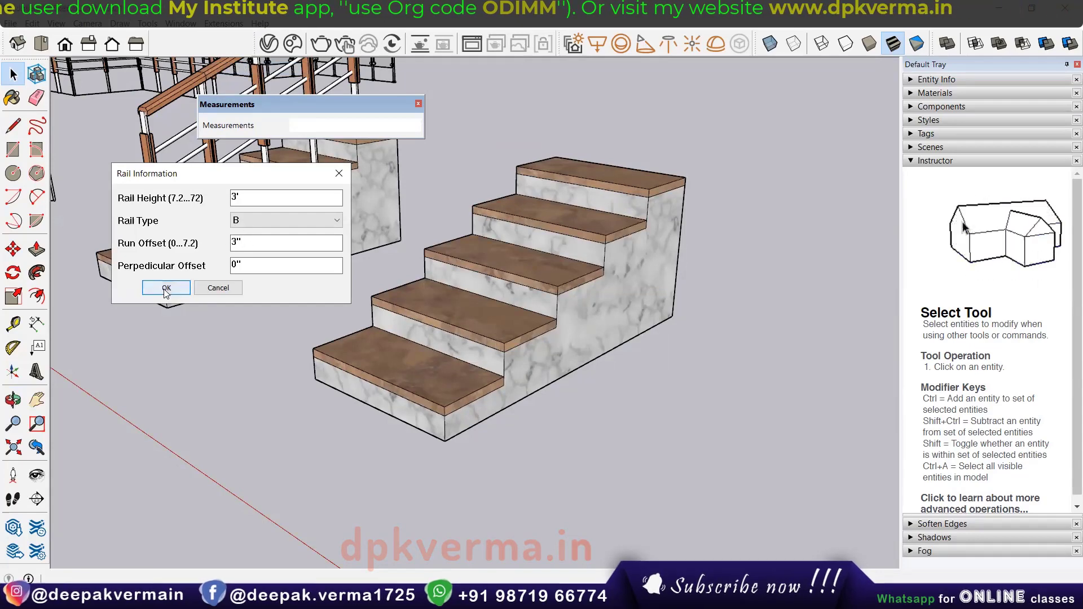
left_click(166, 288)
Place poles from the bottom tread up the front staircase and finish the railing.
scroll(477, 411, "up", 1)
scroll(430, 401, "up", 2)
left_click(429, 401)
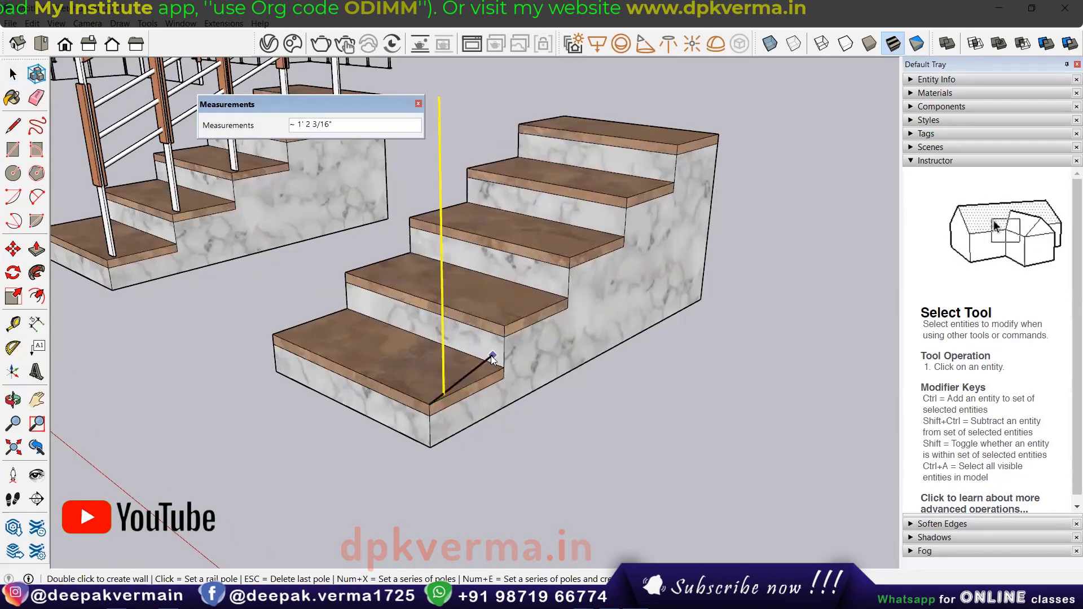
scroll(430, 402, "up", 1)
scroll(429, 404, "up", 1)
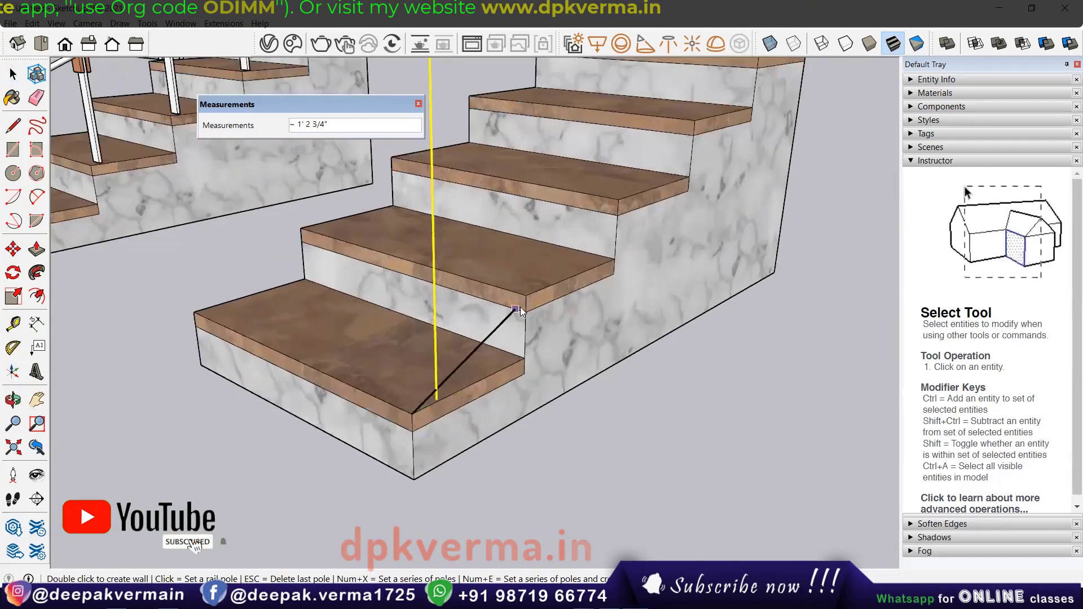
left_click(547, 285)
scroll(615, 208, "down", 2)
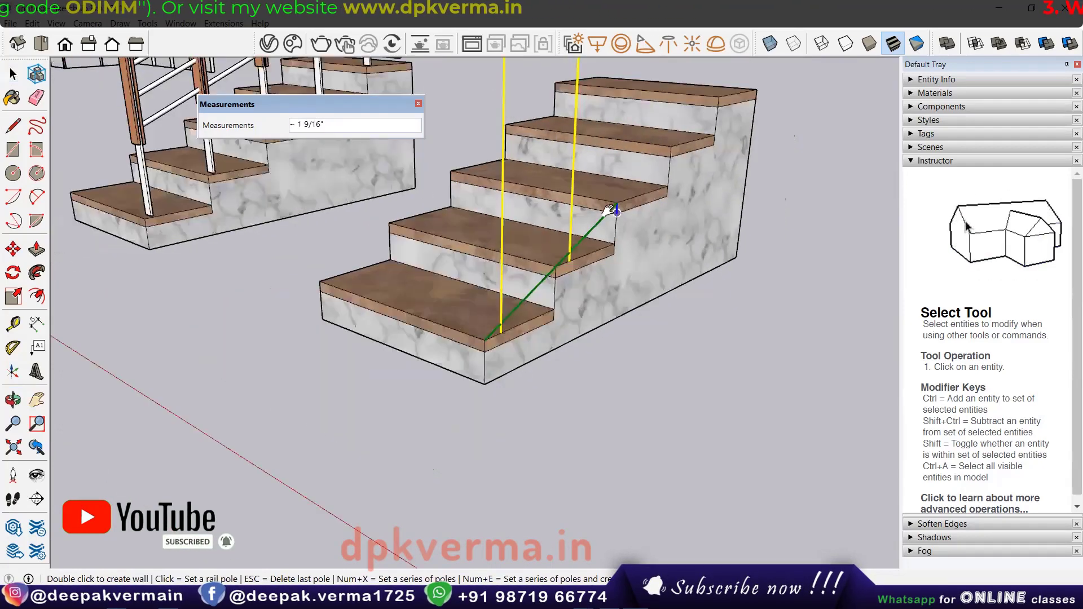
middle_click_drag(614, 210, 574, 250)
double_click(574, 250)
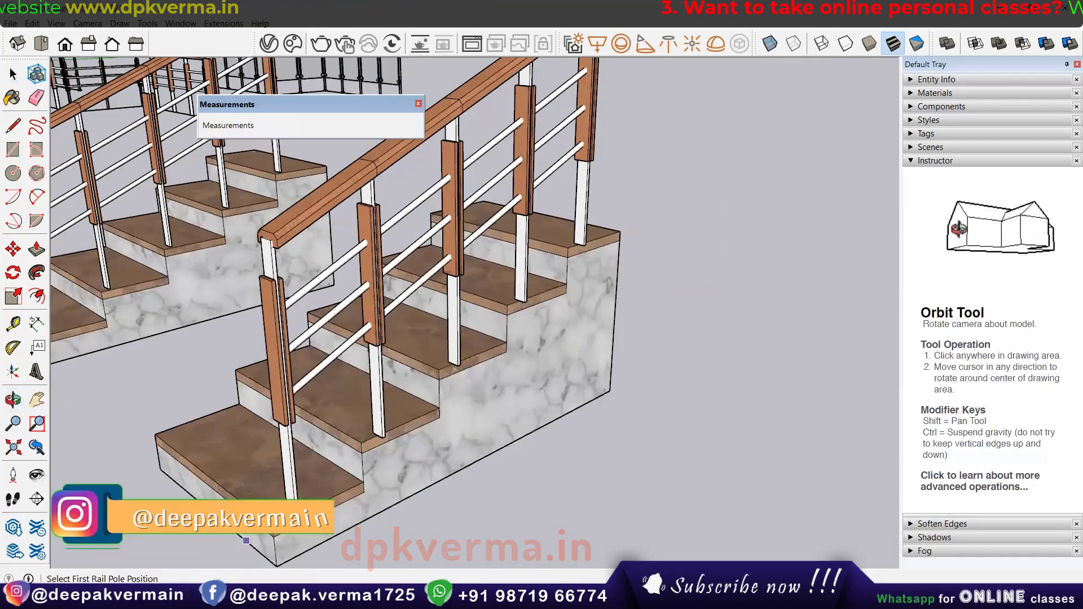
Orbit to a side-on view of the new stair railing.
scroll(313, 497, "up", 2)
middle_click_drag(313, 498, 293, 485)
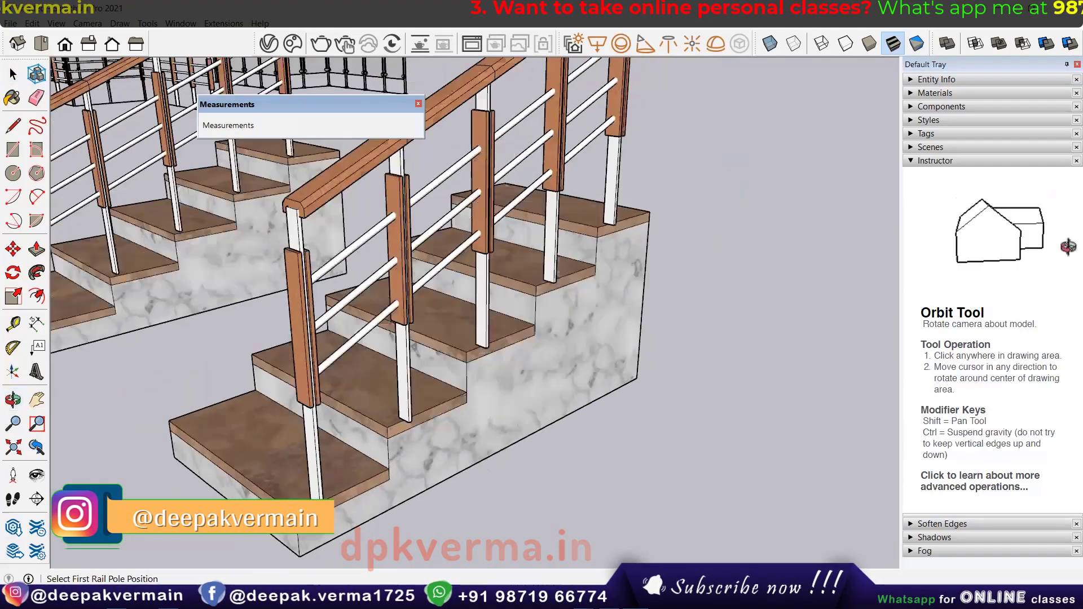
scroll(331, 504, "up", 2)
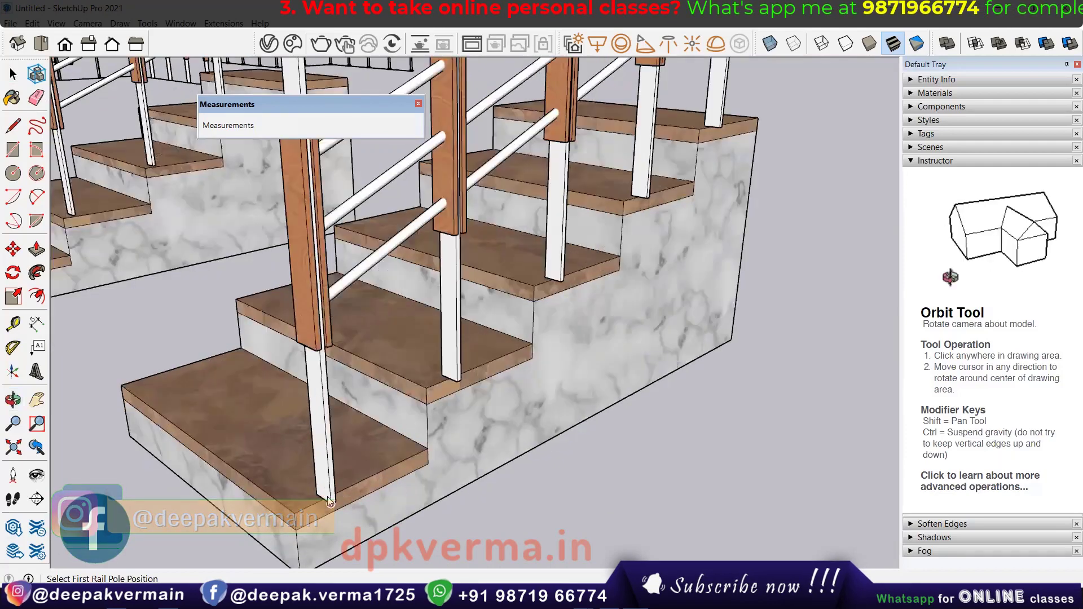
middle_click_drag(306, 476, 319, 449)
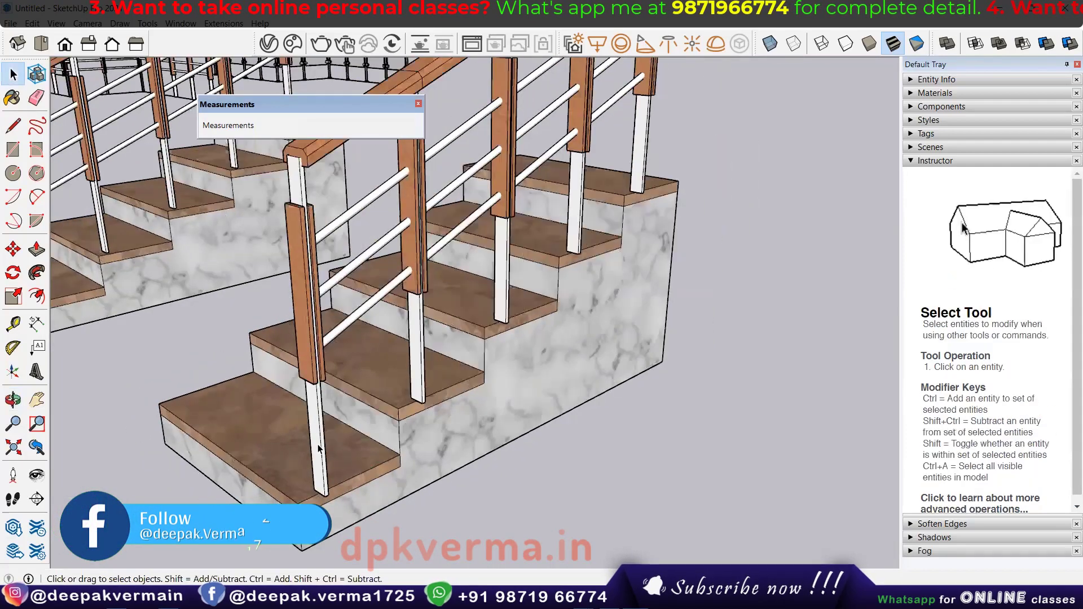
Delete the front staircase railing and start a new one with a 3" perpendicular offset.
left_click(319, 448)
key("Delete")
left_click(209, 26)
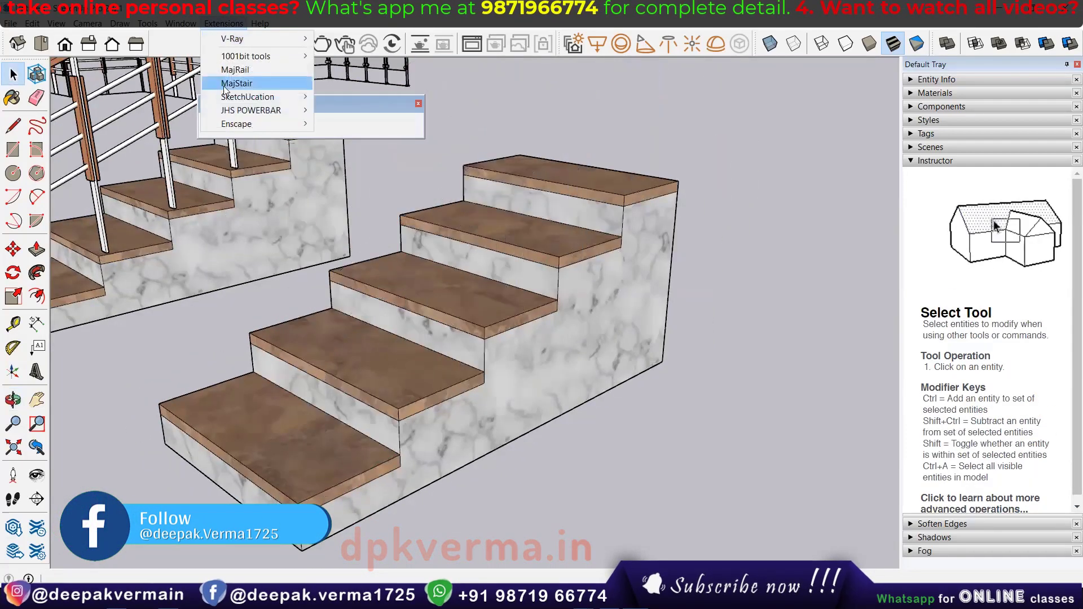
left_click(227, 70)
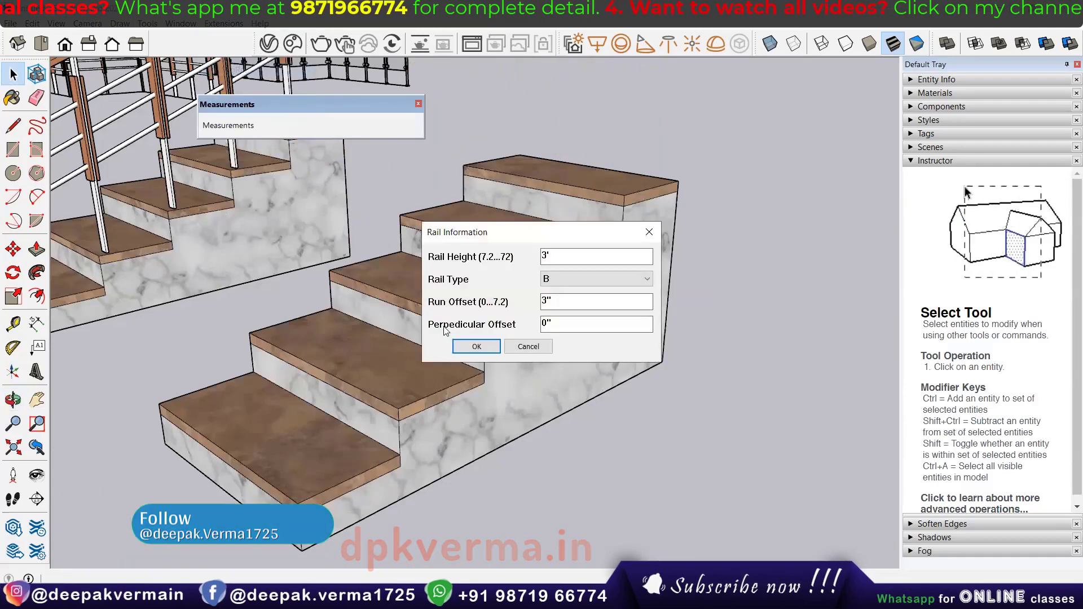
double_click(558, 325)
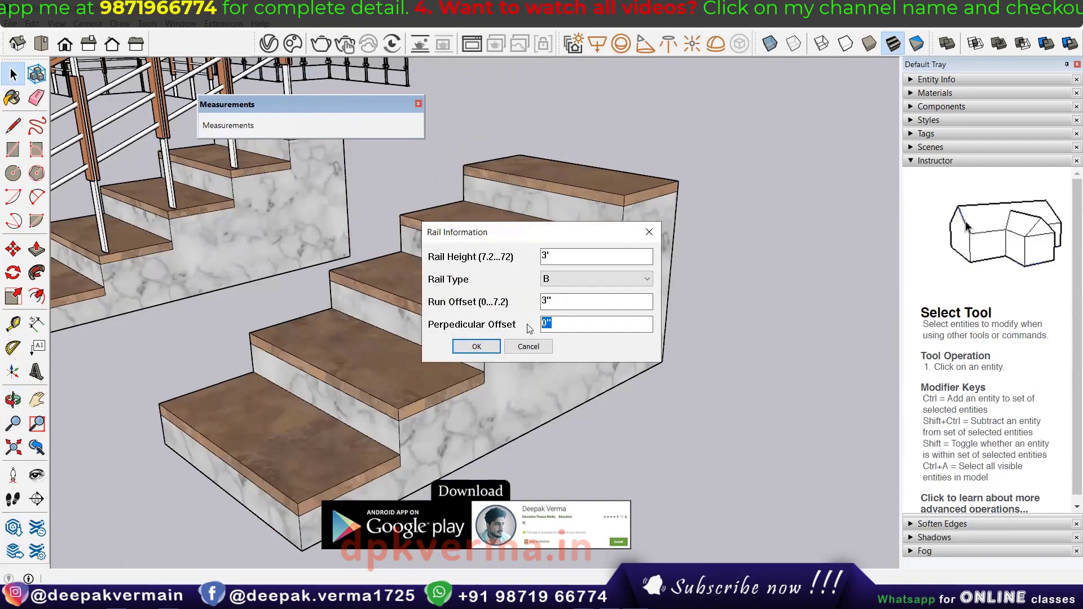
type("3")
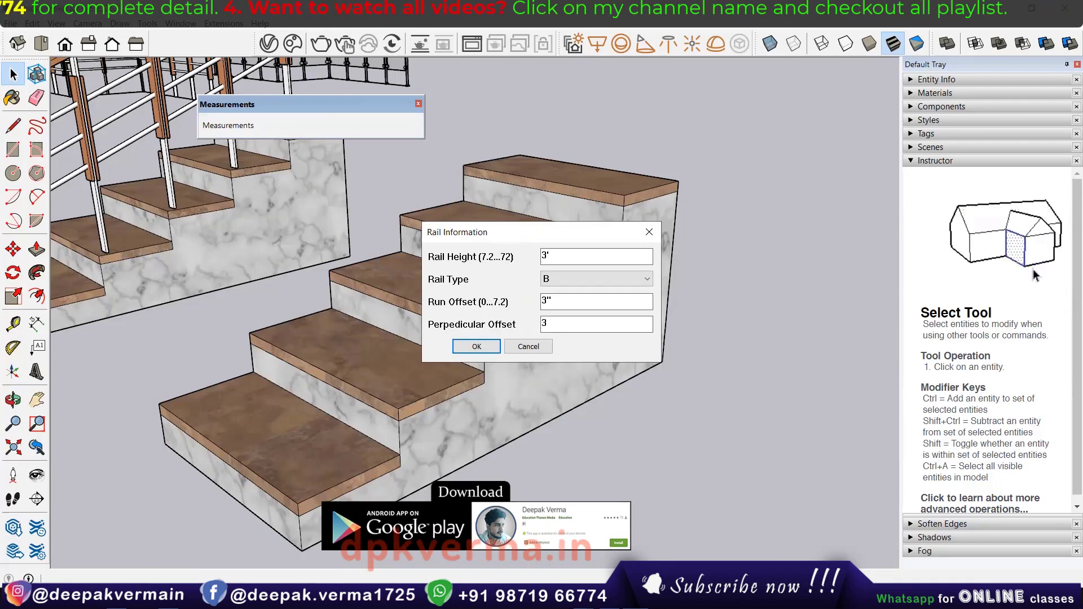
type("\"")
left_click(476, 346)
Place poles at the step corners up the staircase and complete the offset railing.
scroll(312, 511, "up", 2)
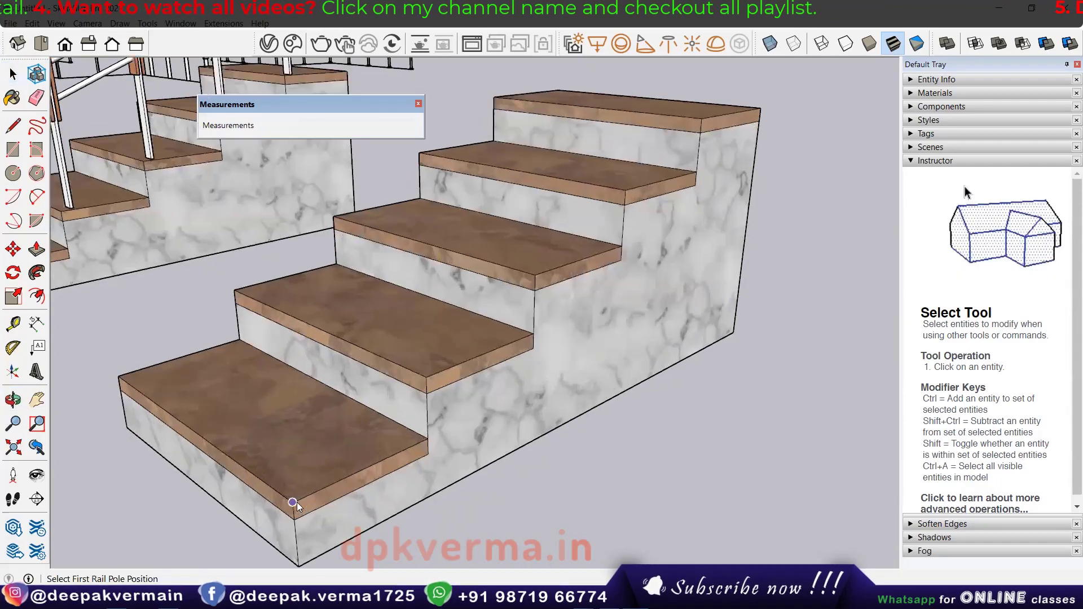
left_click(297, 503)
left_click(431, 378)
scroll(431, 378, "down", 2)
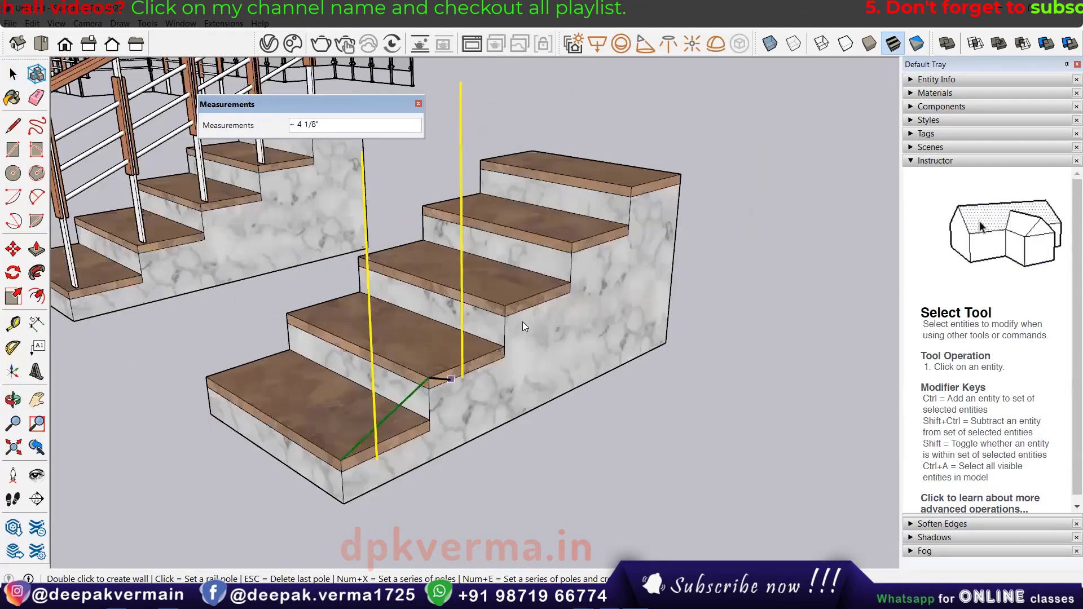
mouse_move(571, 247)
middle_mouse_down()
mouse_move(728, 272)
mouse_move(607, 434)
middle_mouse_up()
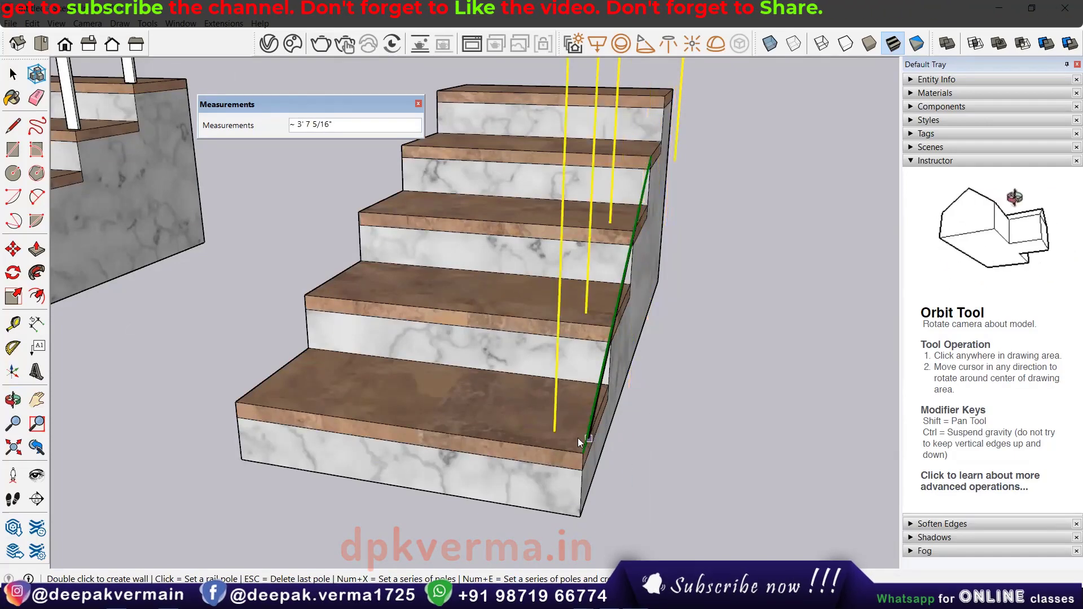
mouse_move(578, 438)
middle_mouse_down()
mouse_move(465, 446)
mouse_move(474, 437)
middle_mouse_up()
scroll(454, 420, "down", 1)
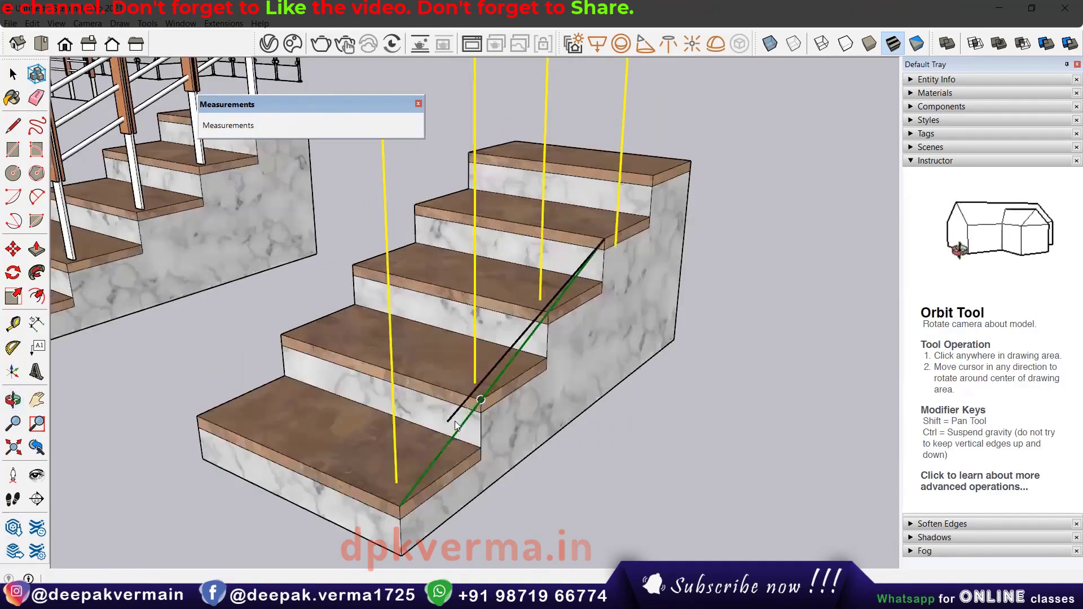
double_click(653, 176)
Zoom and orbit to view both railed staircases and the other railing samples.
scroll(379, 504, "up", 2)
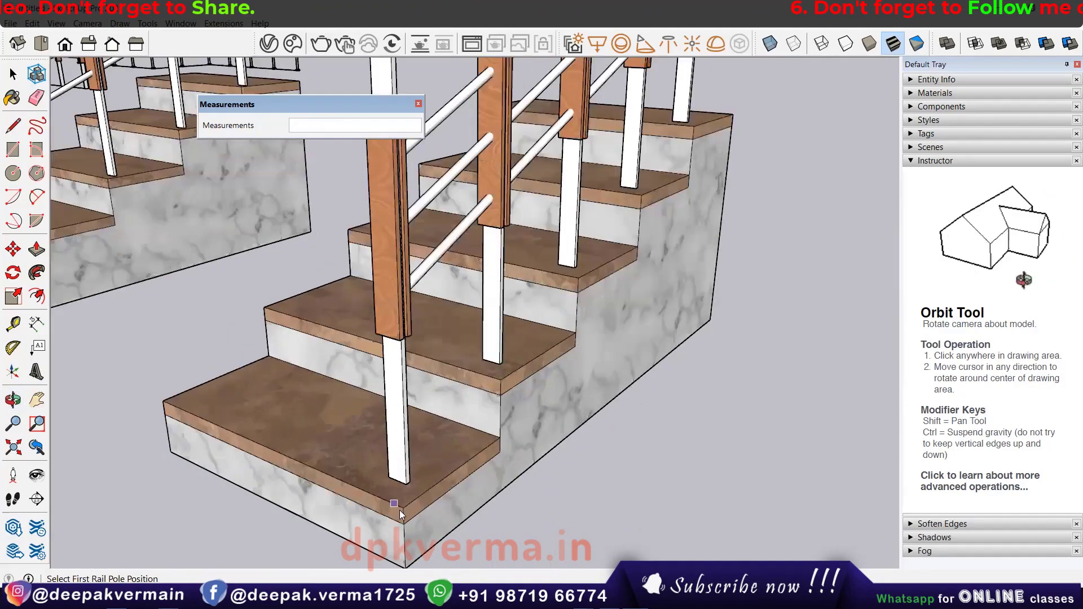
scroll(384, 500, "up", 2)
scroll(390, 495, "up", 2)
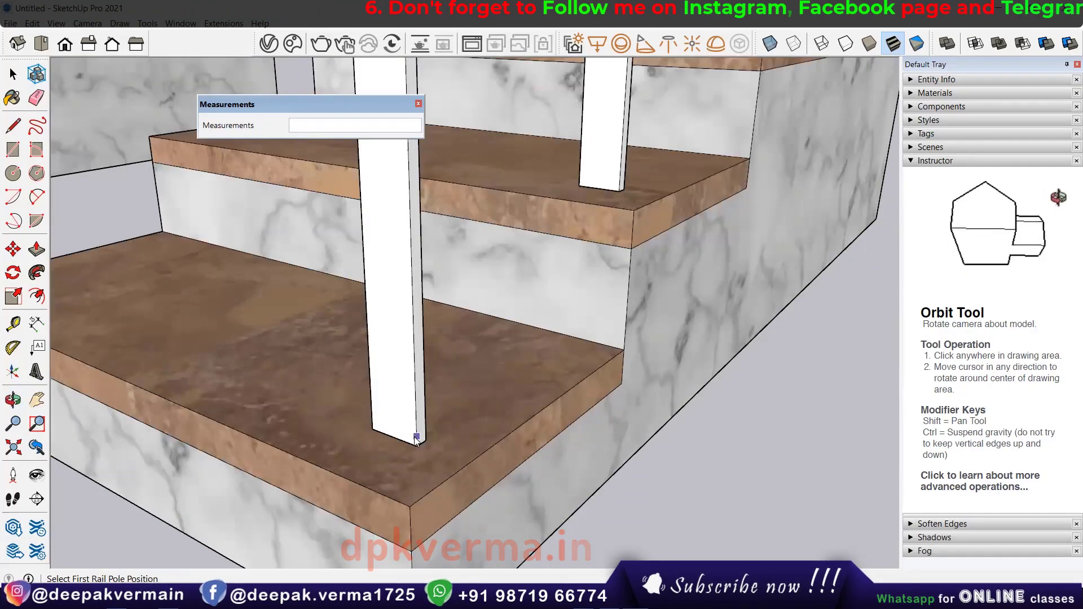
scroll(415, 440, "down", 3)
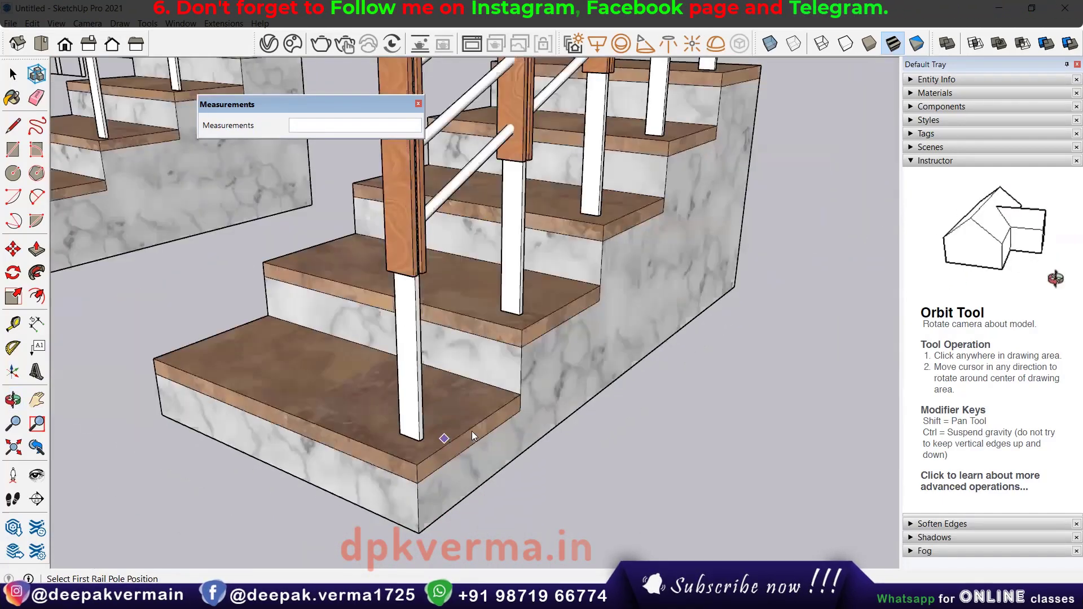
scroll(474, 423, "down", 4)
scroll(563, 422, "down", 3)
middle_click_drag(563, 422, 494, 413)
mouse_move(610, 437)
middle_mouse_down()
mouse_move(606, 413)
mouse_move(577, 393)
mouse_move(300, 303)
middle_mouse_up()
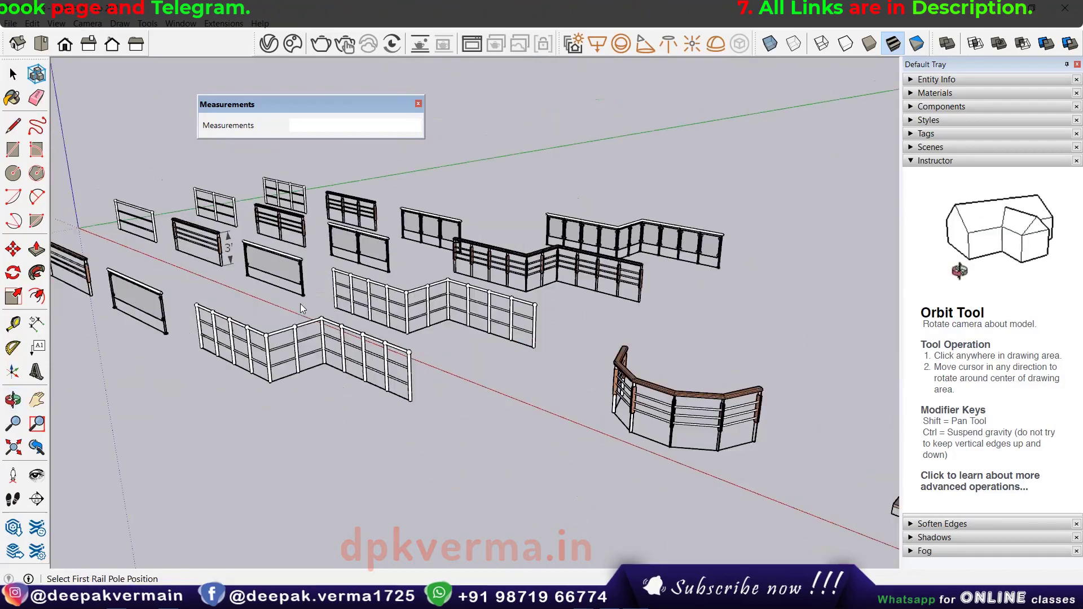
scroll(557, 328, "up", 5)
scroll(552, 331, "down", 5)
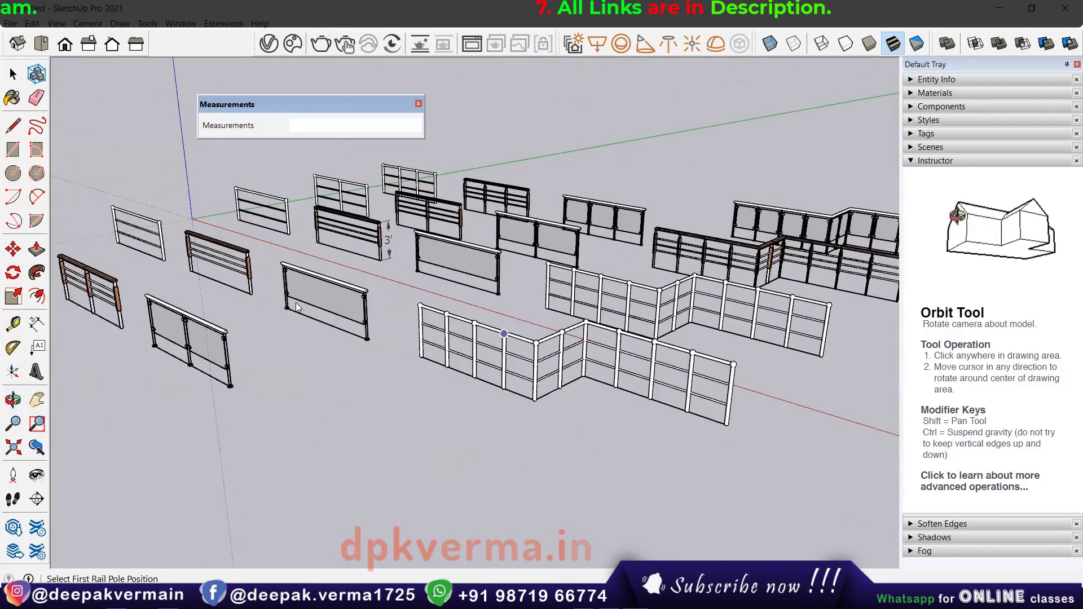
scroll(442, 250, "up", 3)
scroll(442, 250, "up", 4)
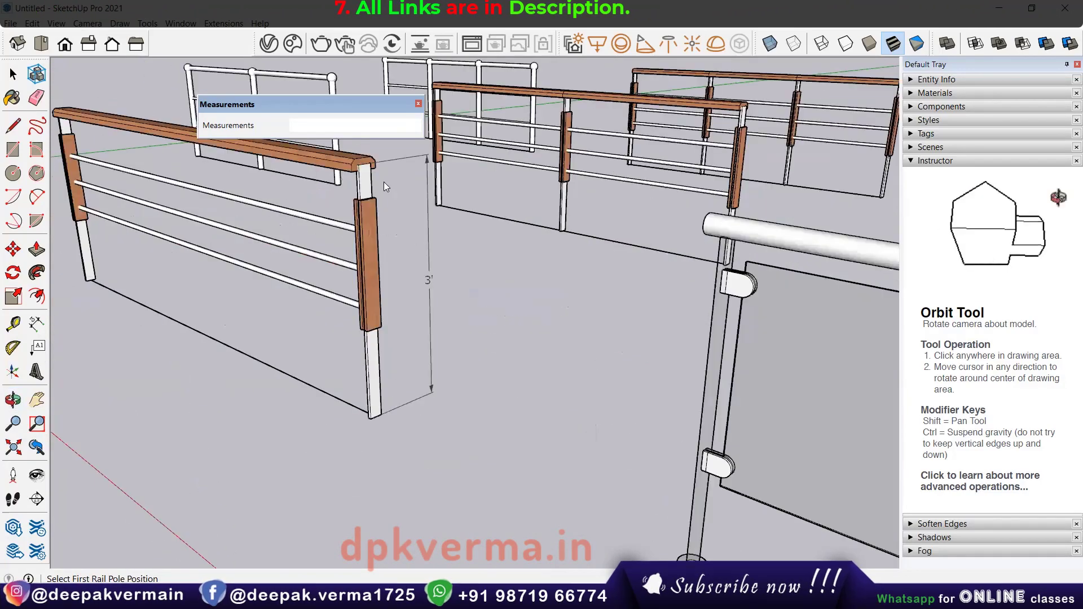
scroll(384, 182, "up", 3)
scroll(371, 199, "down", 2)
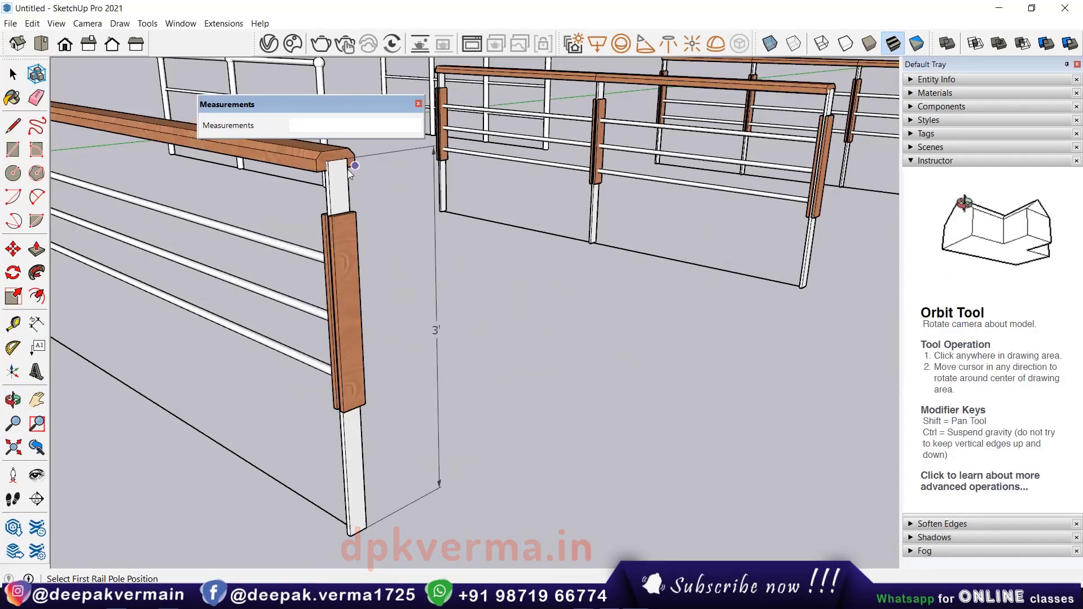
scroll(374, 260, "down", 3)
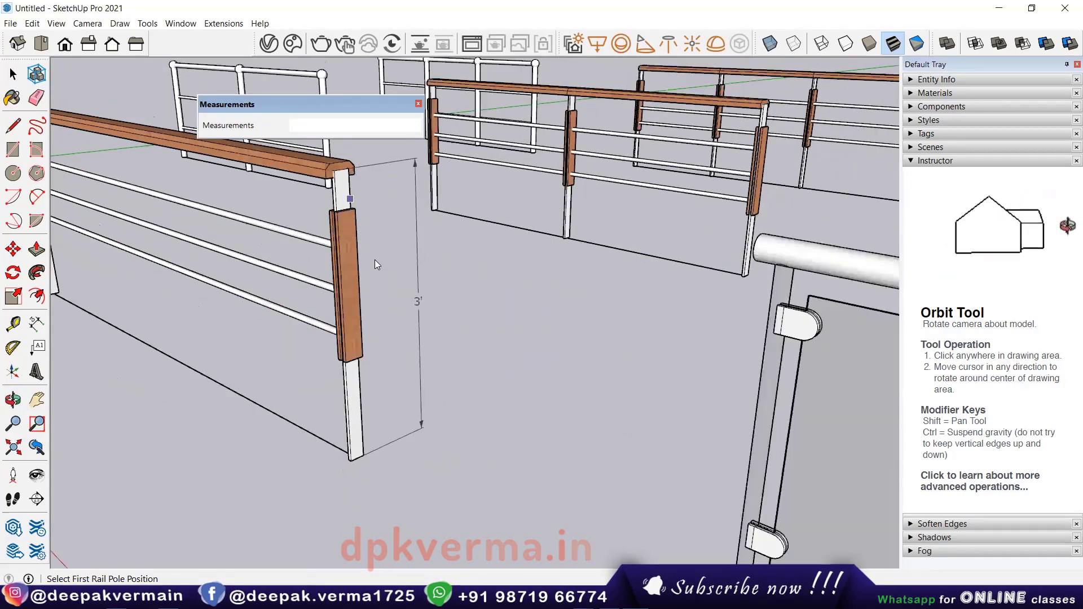
scroll(380, 270, "down", 3)
scroll(395, 291, "down", 3)
scroll(440, 305, "down", 3)
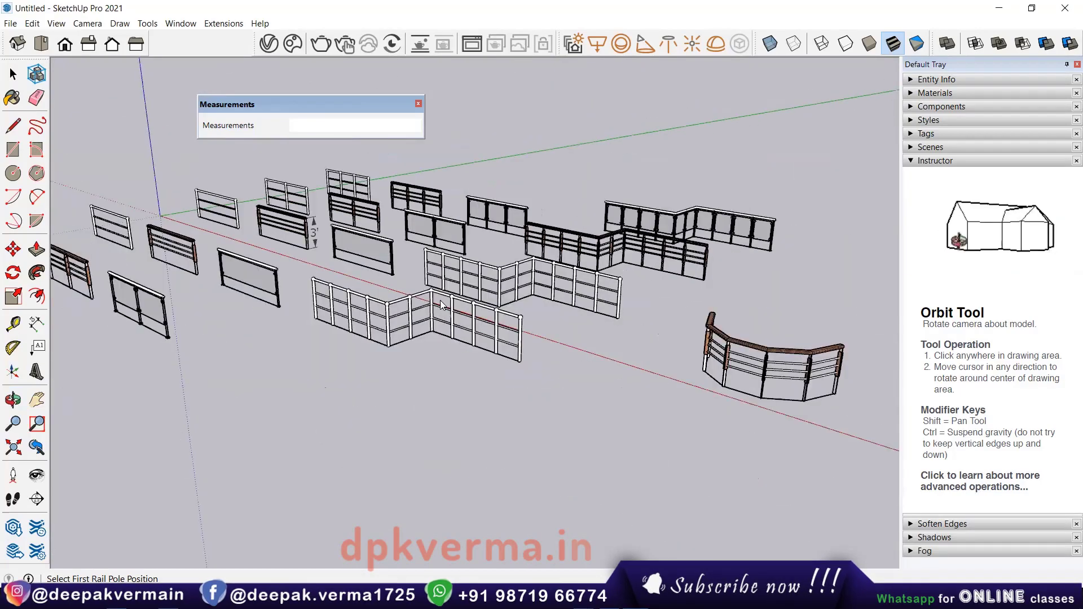
scroll(440, 305, "down", 2)
middle_click_drag(276, 267, 460, 216)
scroll(461, 213, "up", 4)
scroll(434, 220, "up", 2)
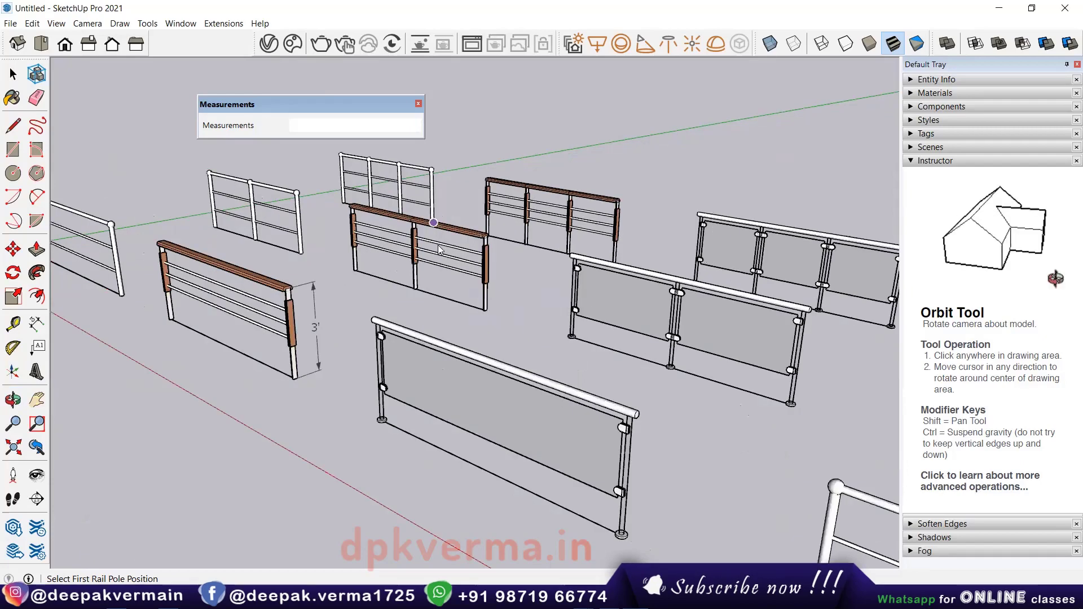
scroll(266, 233, "up", 2)
scroll(270, 238, "up", 2)
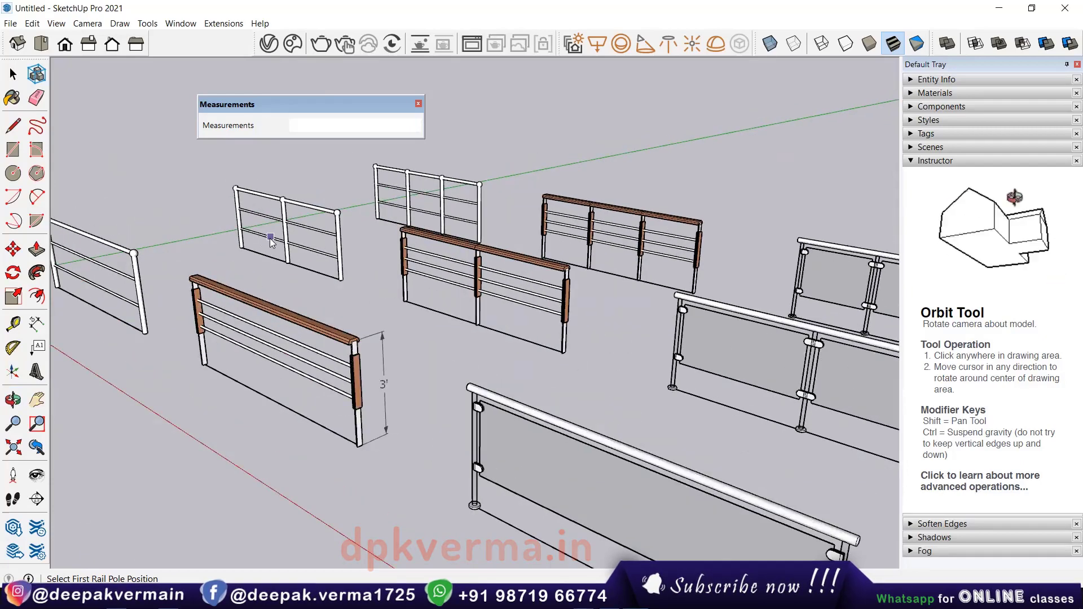